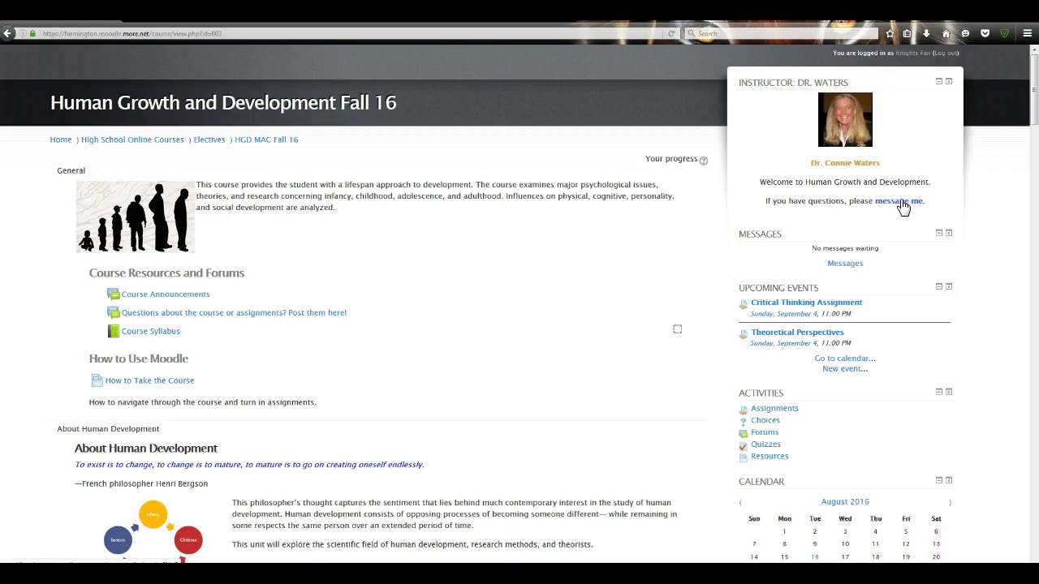
Draft the message "The link in assignment three is broken" to the instructor and close the message window without sending it.
left_click(901, 205)
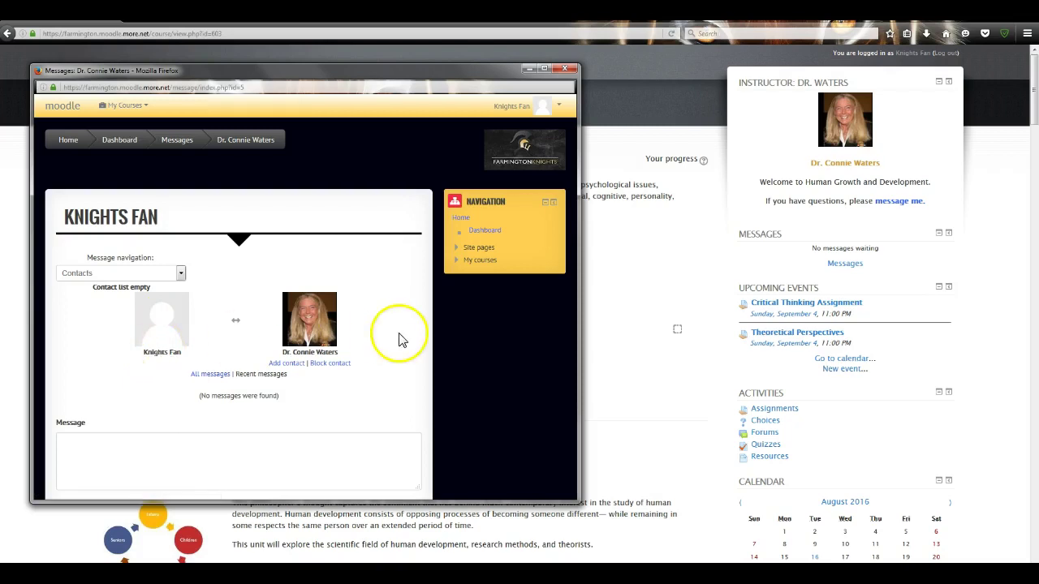
left_click_drag(579, 194, 652, 200)
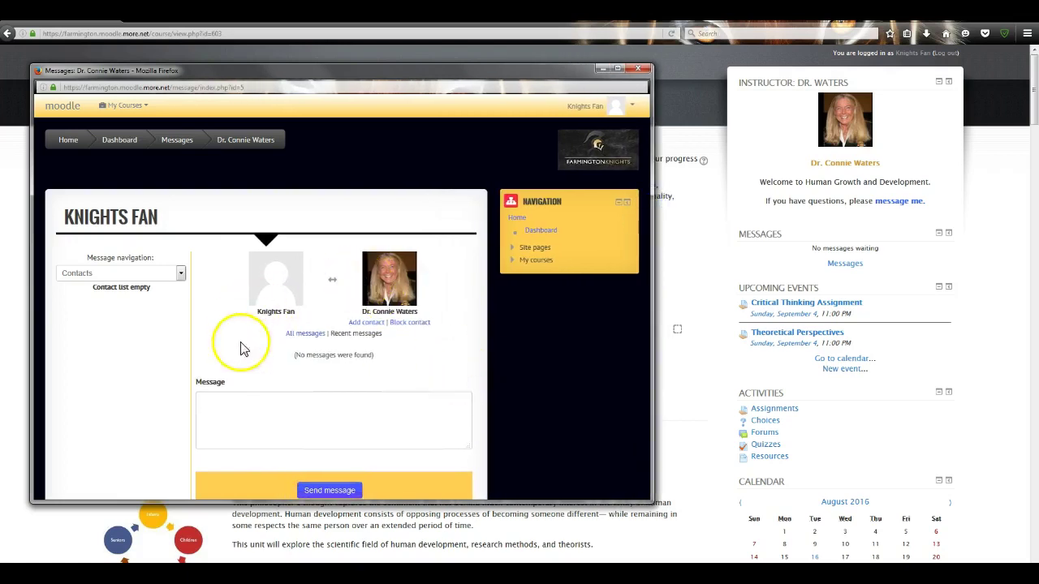
left_click(253, 412)
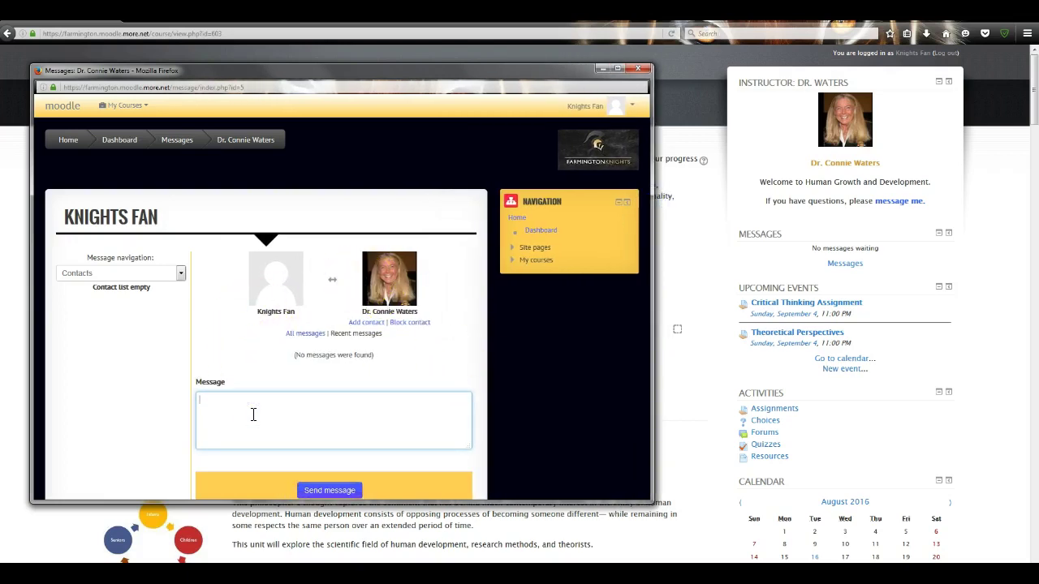
type("The link in assignment three is broken")
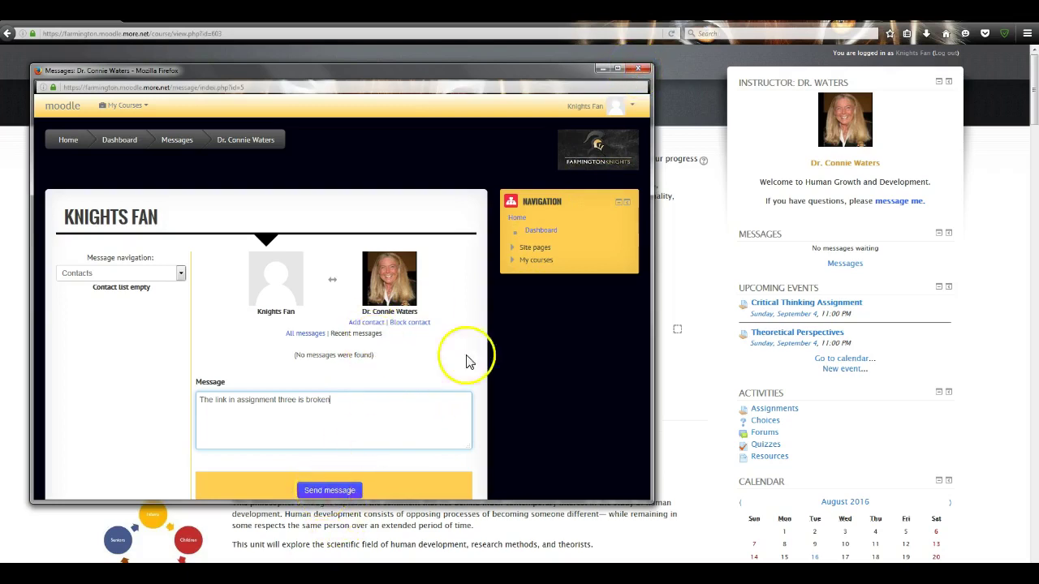
left_click(637, 71)
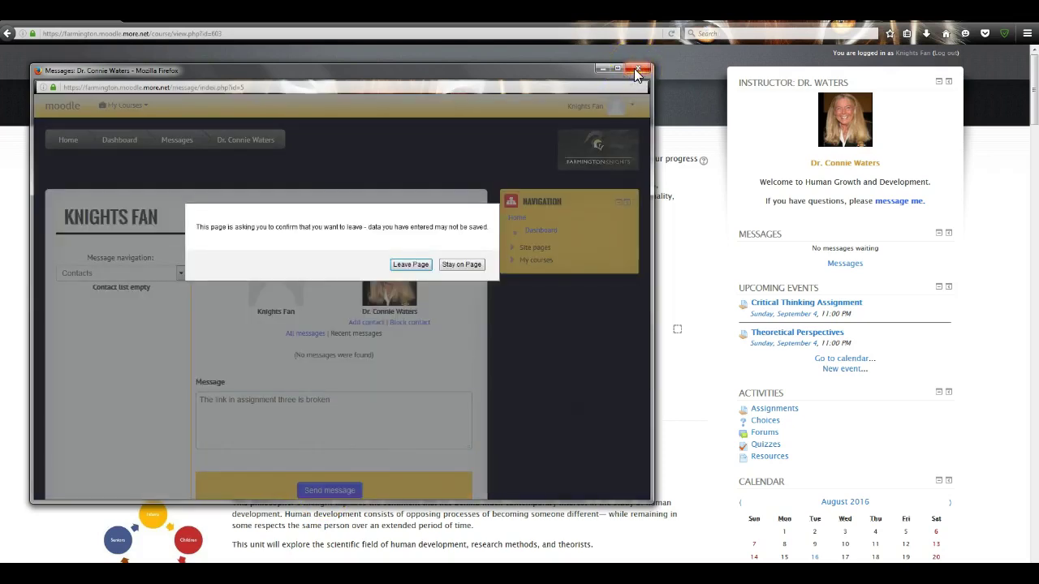
left_click(410, 265)
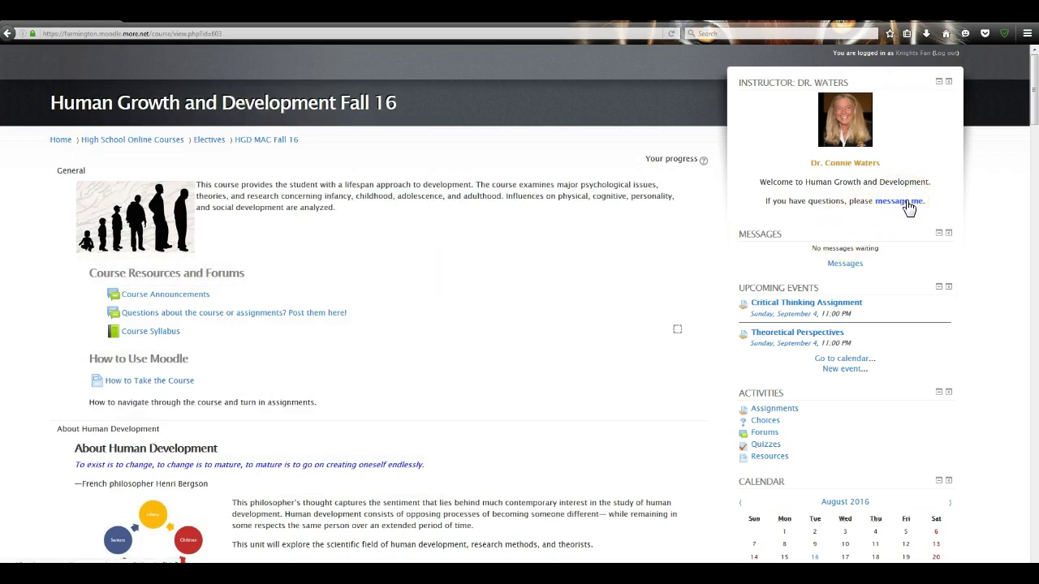
View the Critical Thinking Assignment from the upcoming events and return to the HGD MAC Fall 16 course page.
left_click_drag(1027, 113, 1028, 121)
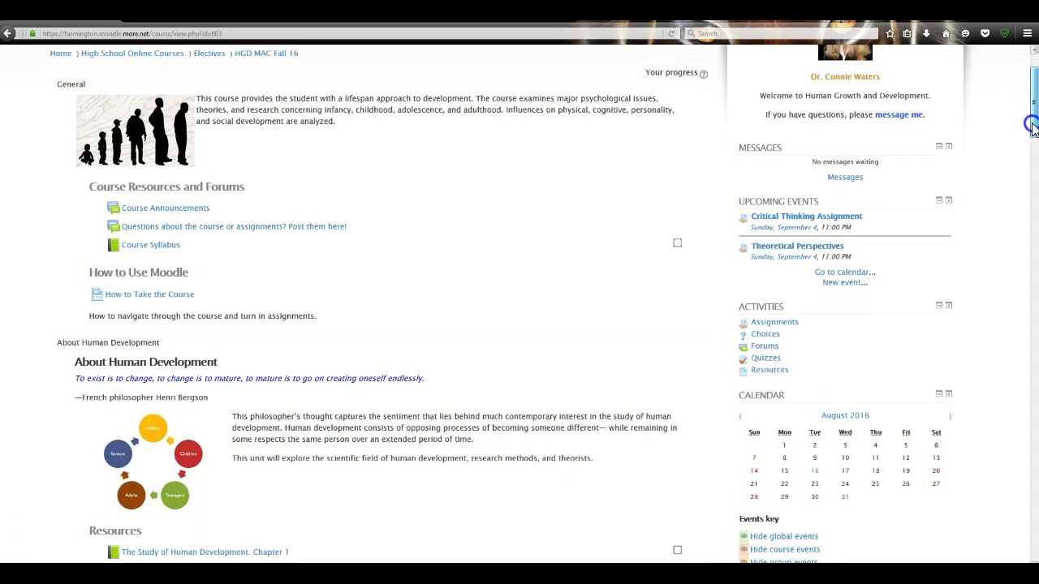
left_click(820, 180)
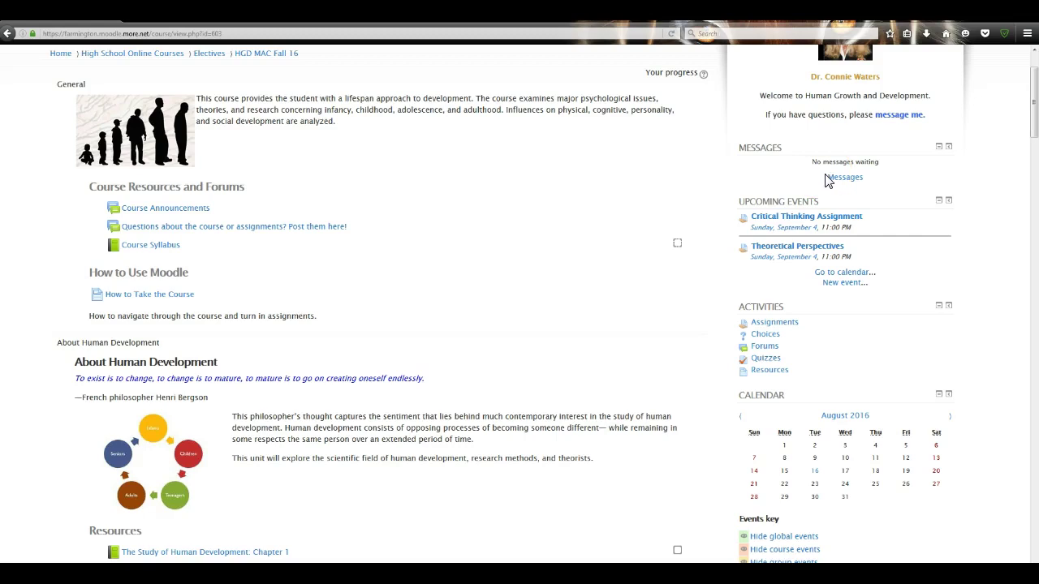
left_click(775, 180)
left_click(772, 180)
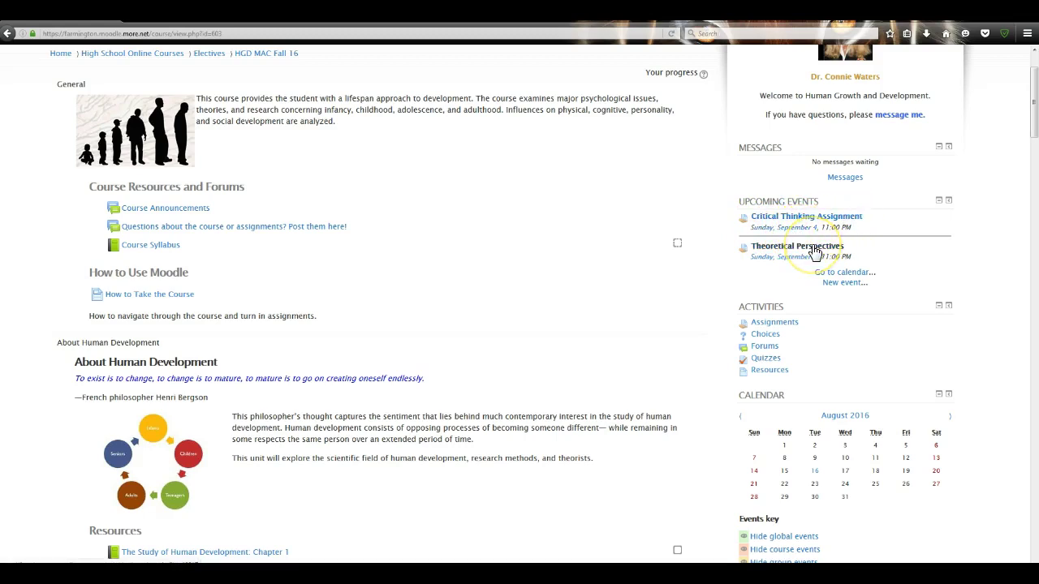
left_click(822, 219)
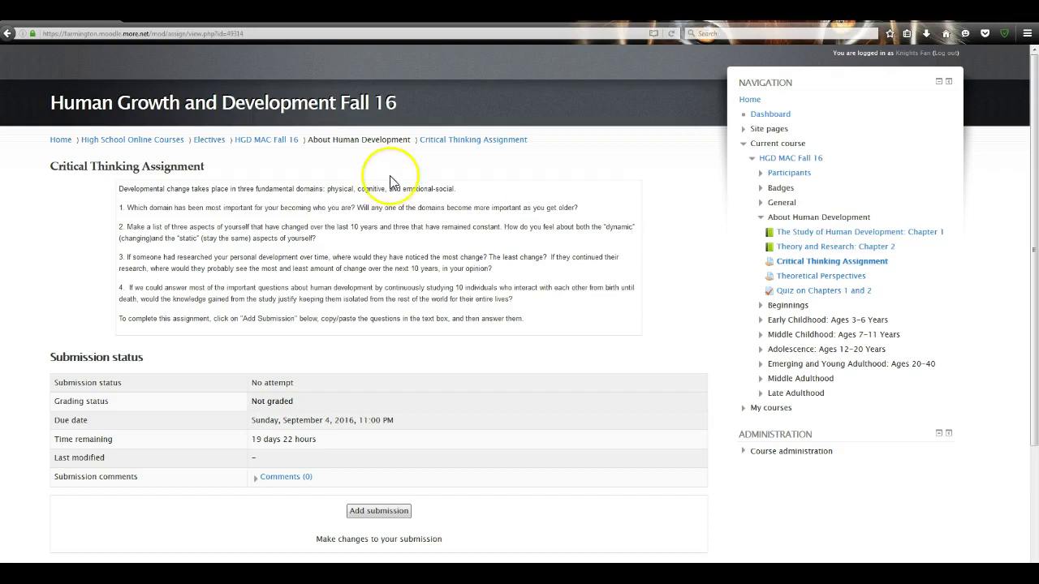
left_click(266, 142)
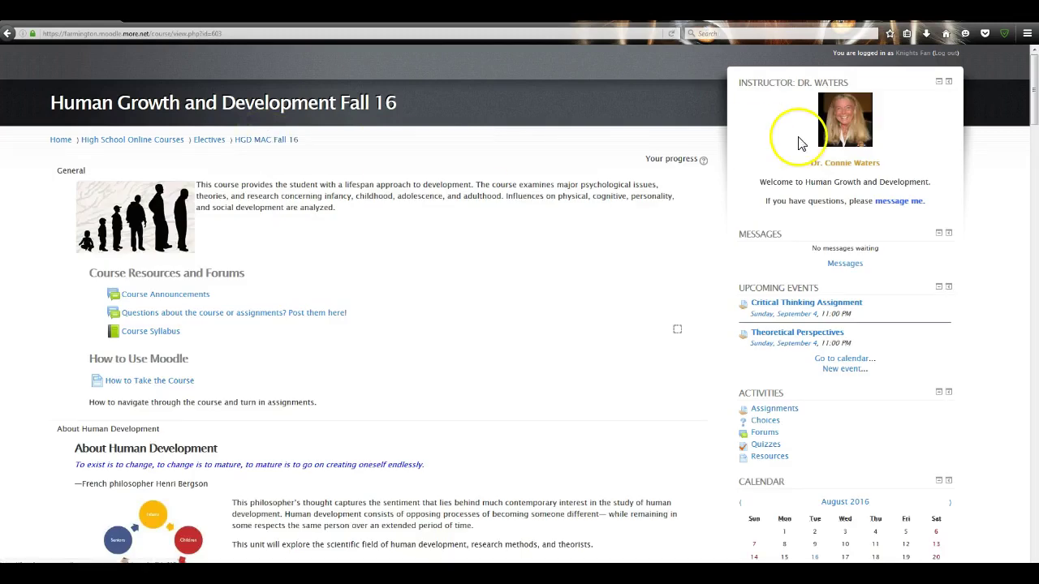
Review the due dates, submissions and grades in the course's assignments list and return to the course page.
left_click_drag(1034, 103, 1033, 135)
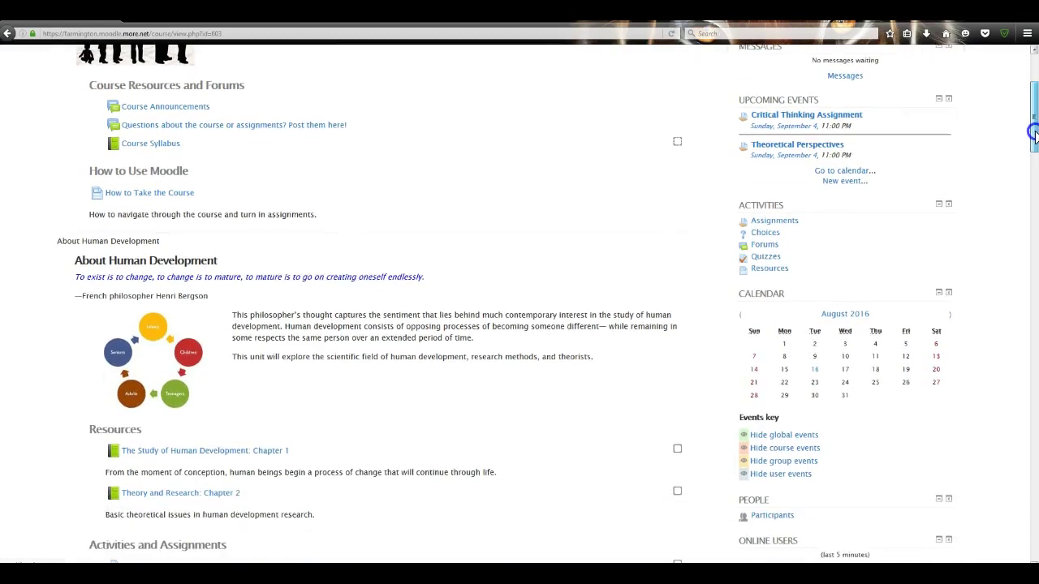
left_click(783, 225)
left_click(784, 229)
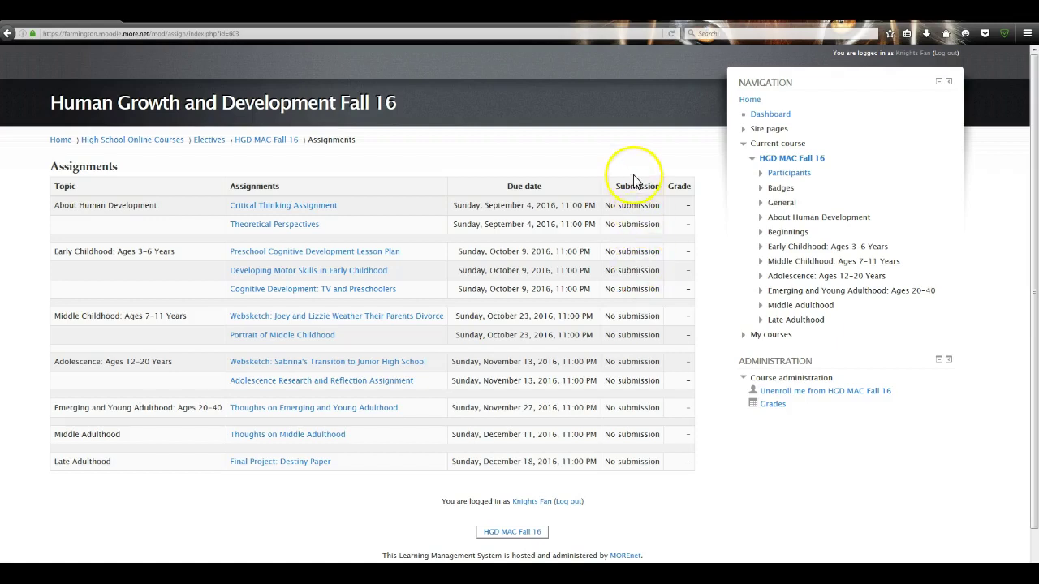
left_click(267, 143)
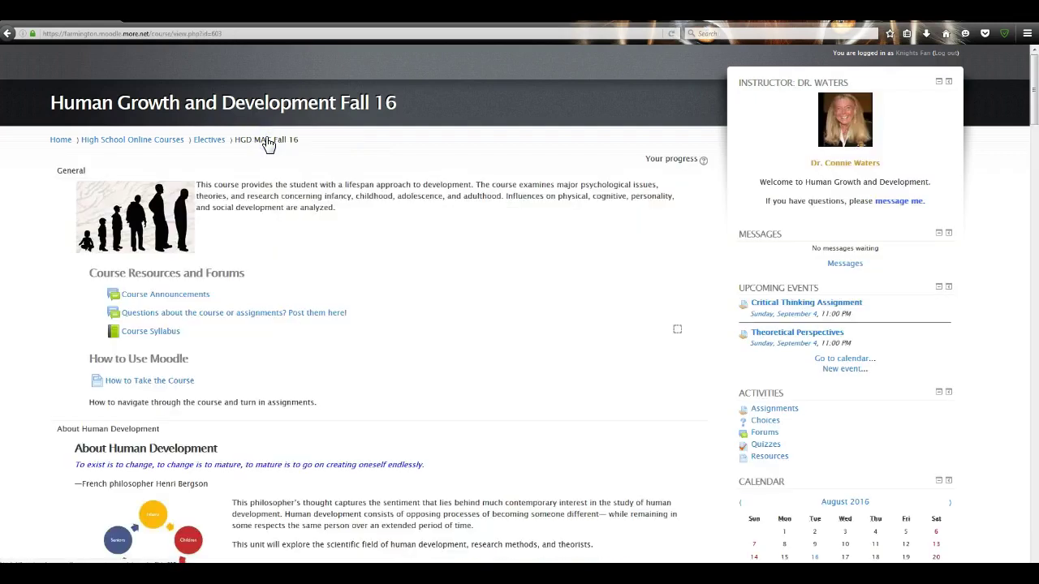
Switch the course calendar to September 2016 and view the events due on September 4.
left_click_drag(1032, 91, 1034, 132)
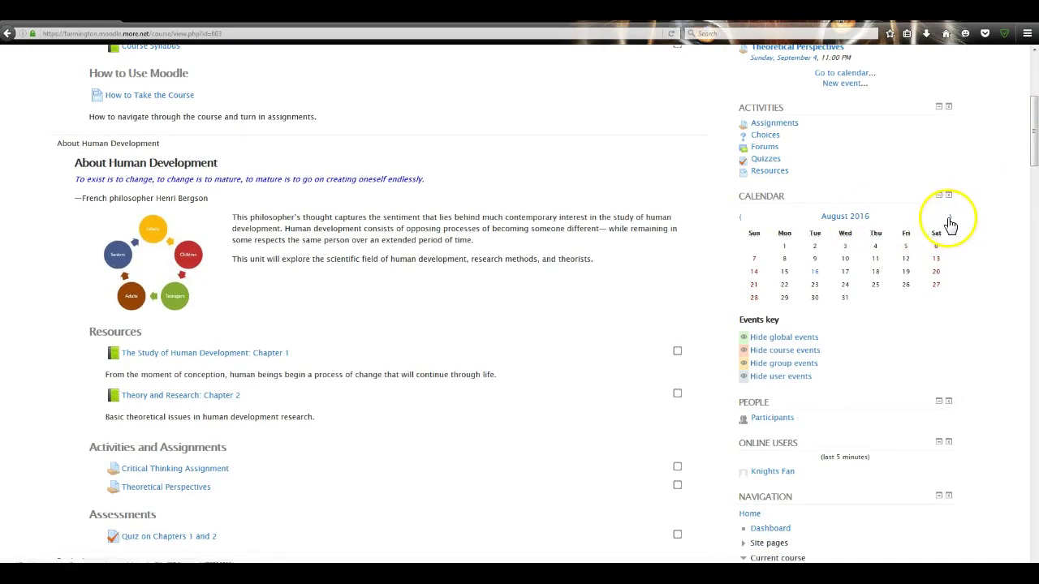
left_click(949, 220)
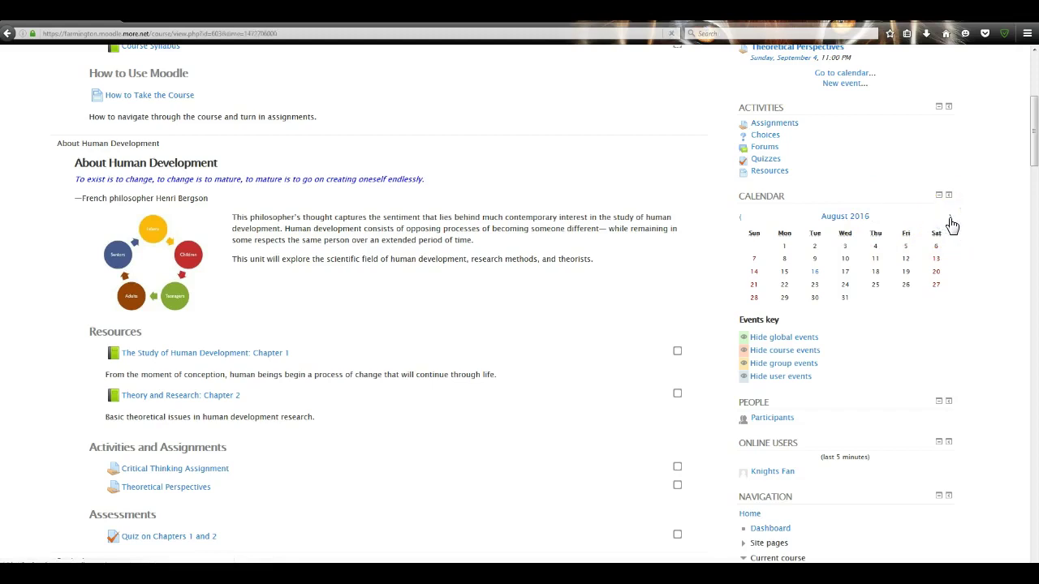
left_click_drag(1034, 97, 1030, 157)
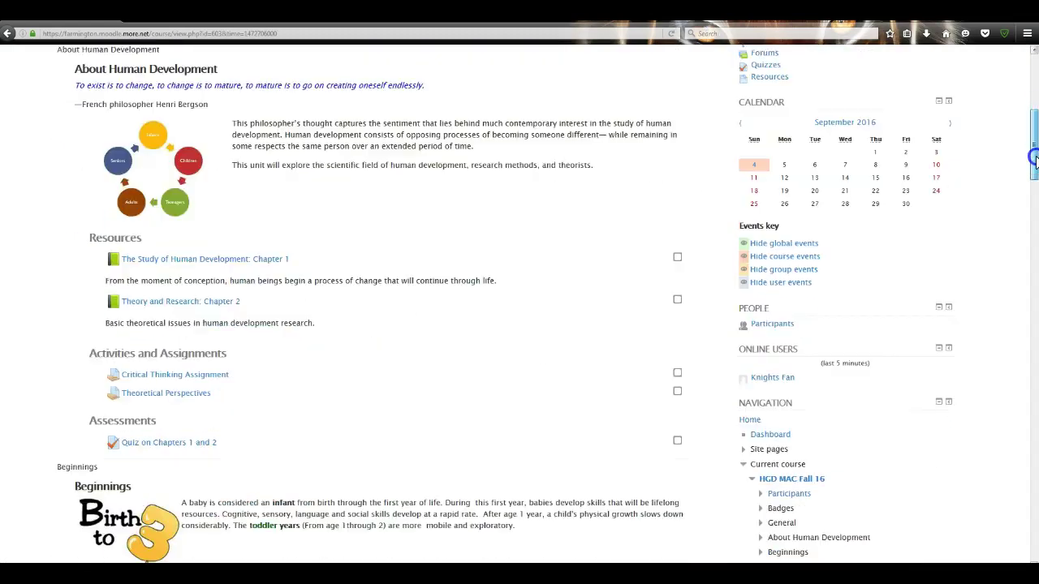
mouse_move(755, 168)
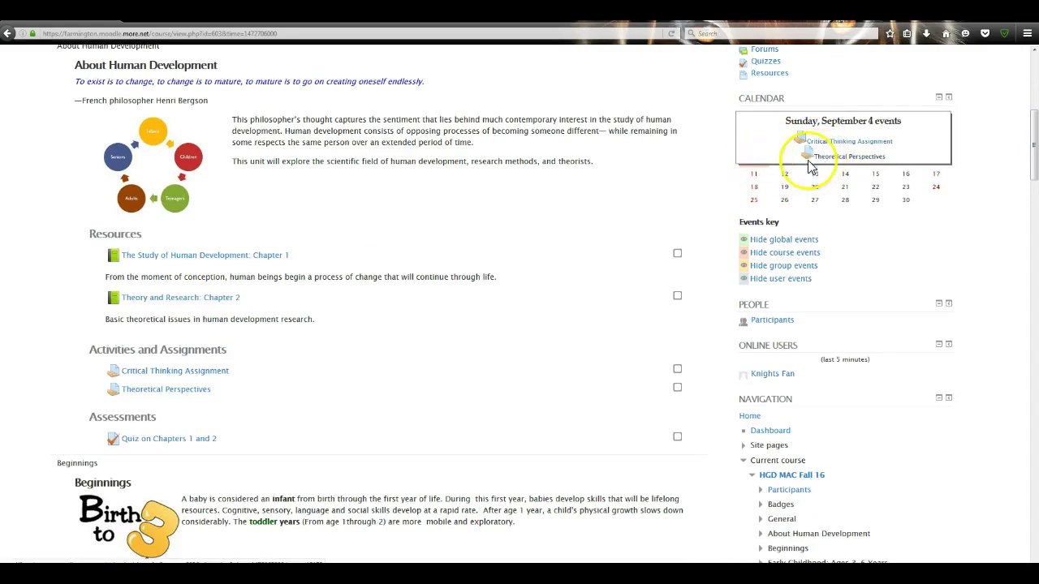
left_click(756, 177)
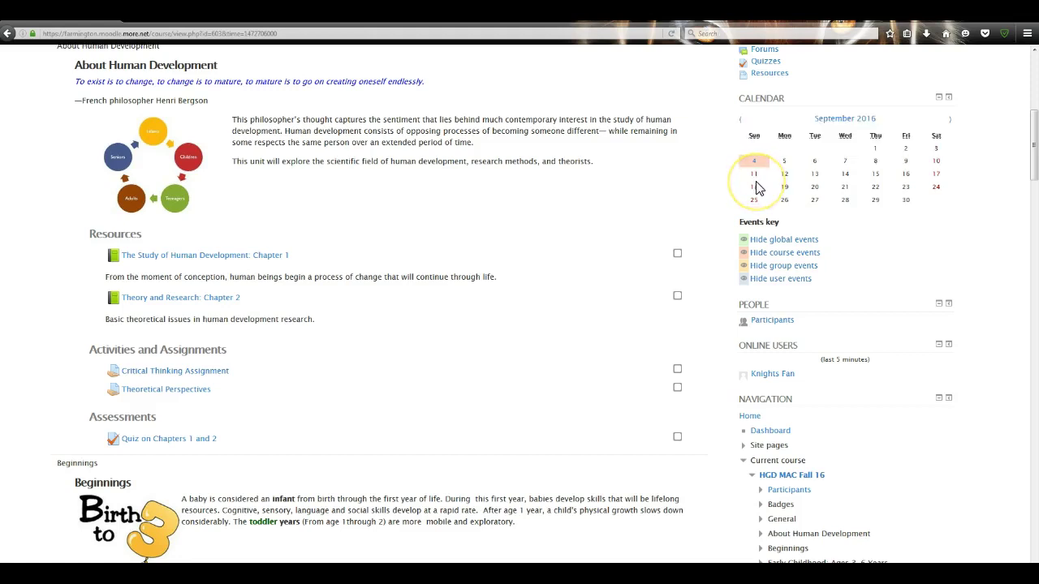
left_click(755, 169)
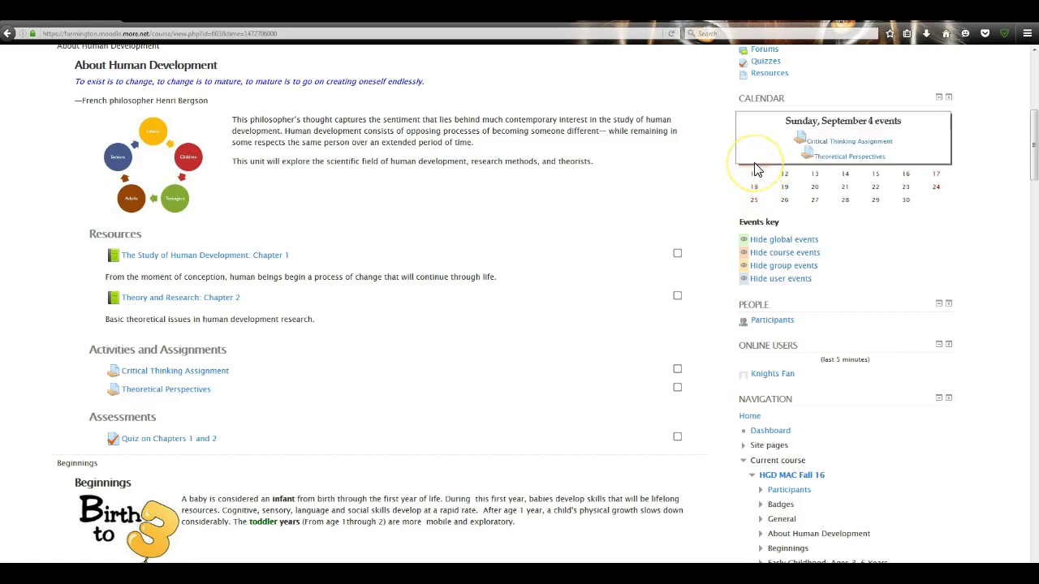
Reopen the list of all course assignments and go back to the HGD MAC Fall 16 course page.
left_click_drag(1032, 162, 1034, 132)
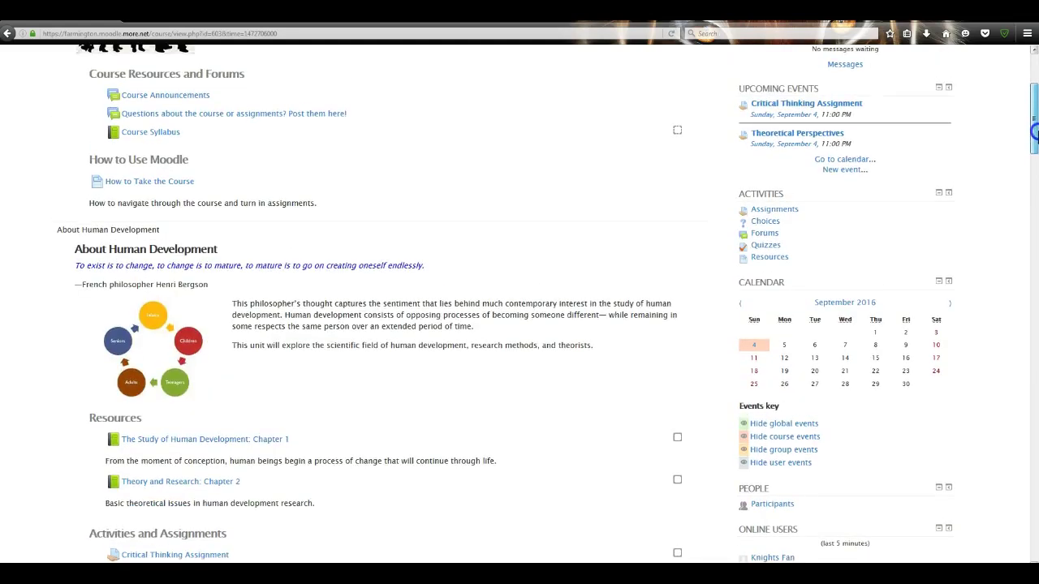
left_click(786, 213)
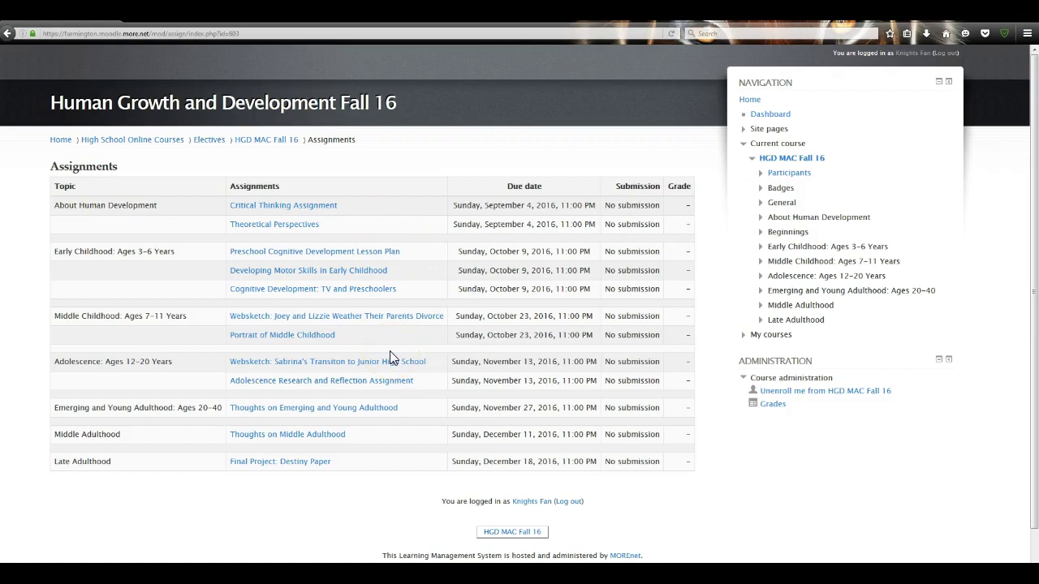
left_click(383, 323)
left_click(272, 146)
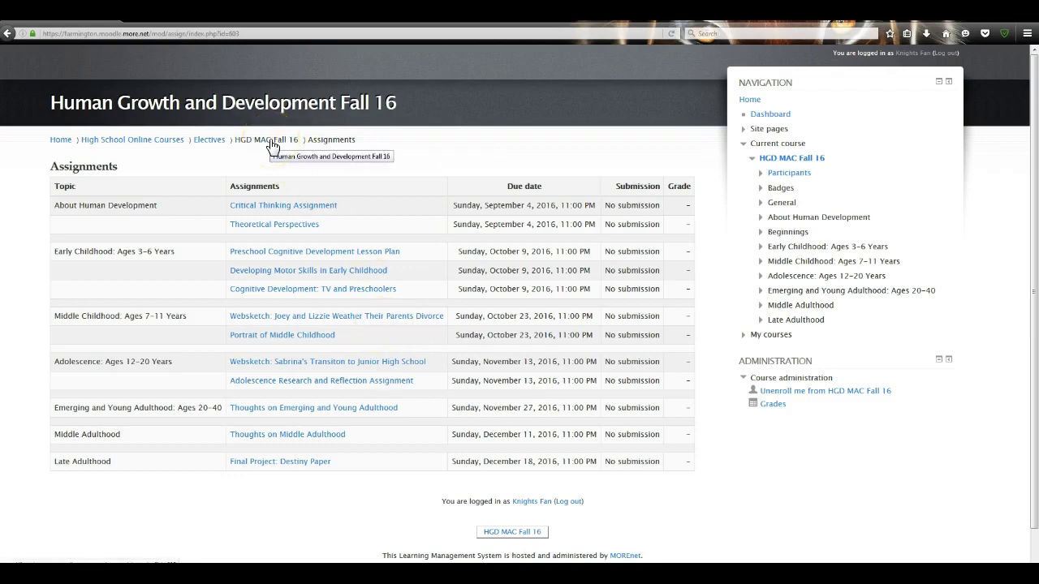
left_click(271, 147)
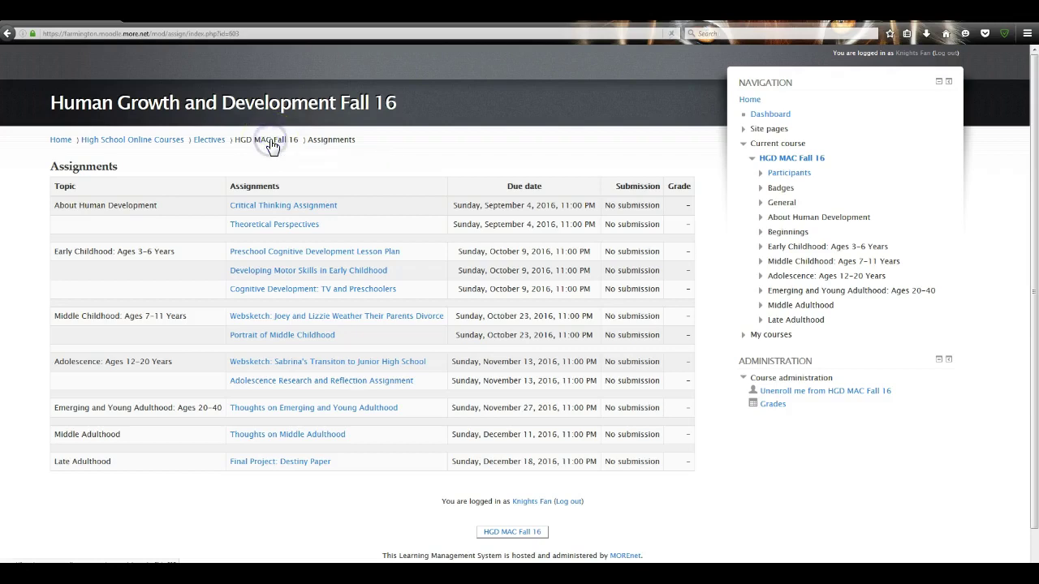
Look over the resources, assignments and chapter quiz in the About Human Development unit.
left_click_drag(1031, 104, 1034, 171)
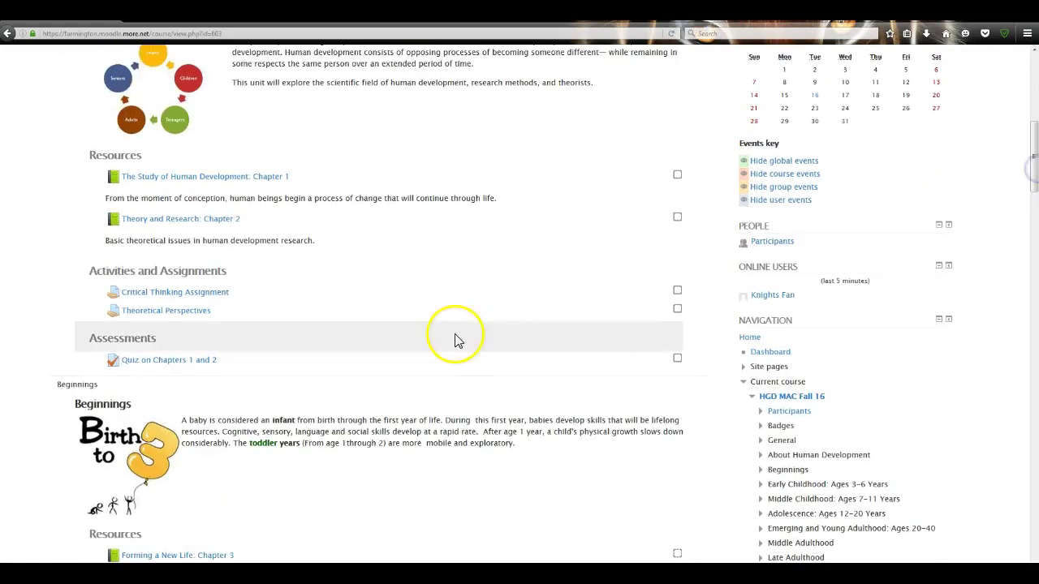
left_click(201, 366)
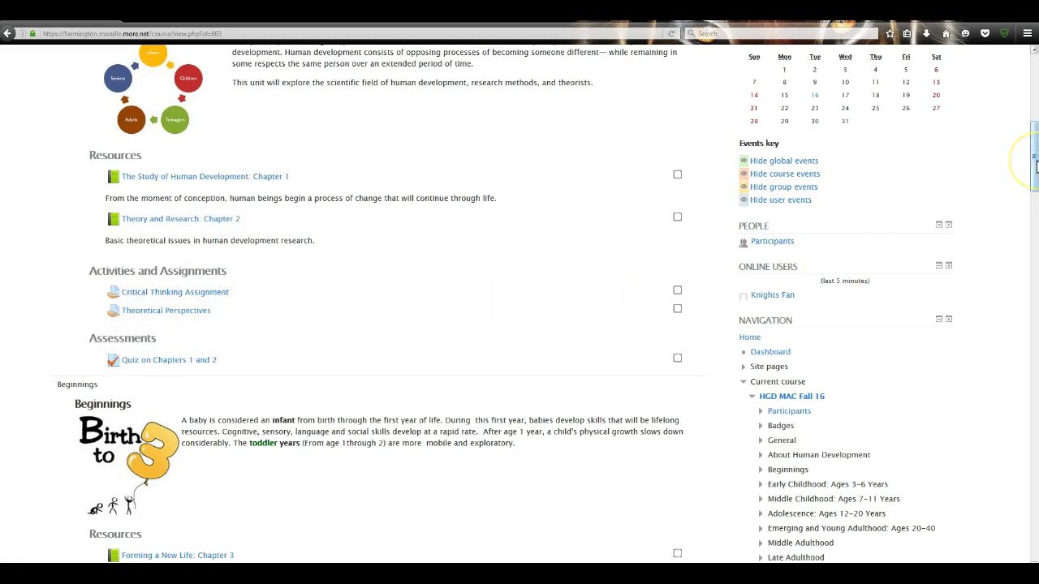
Dock the Navigation block at the side of the course page and preview its contents.
left_click_drag(1035, 166, 1034, 191)
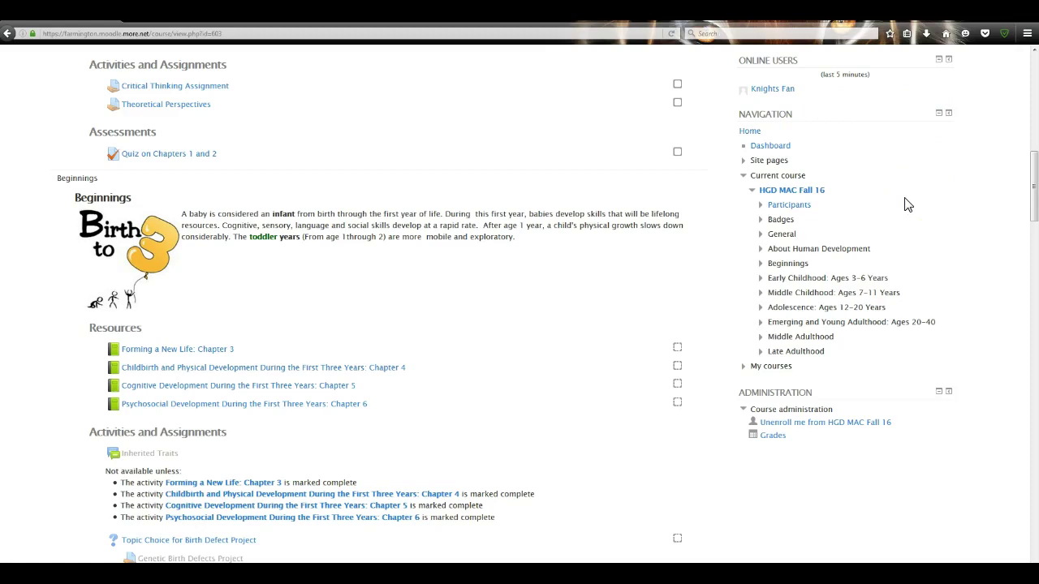
key("ctrl+plus")
key("ctrl+plus")
key("ctrl+plus")
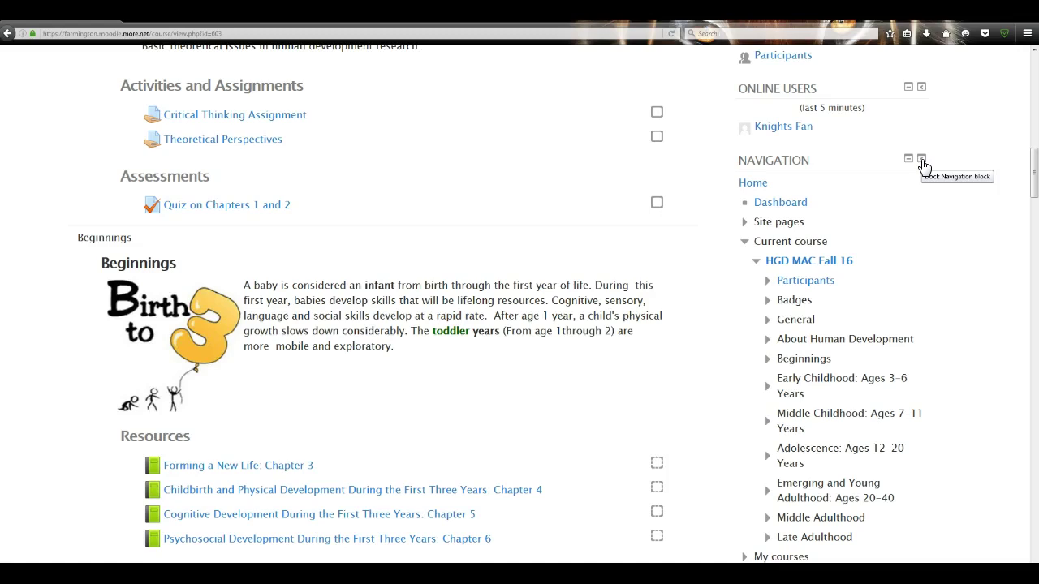
left_click(922, 159)
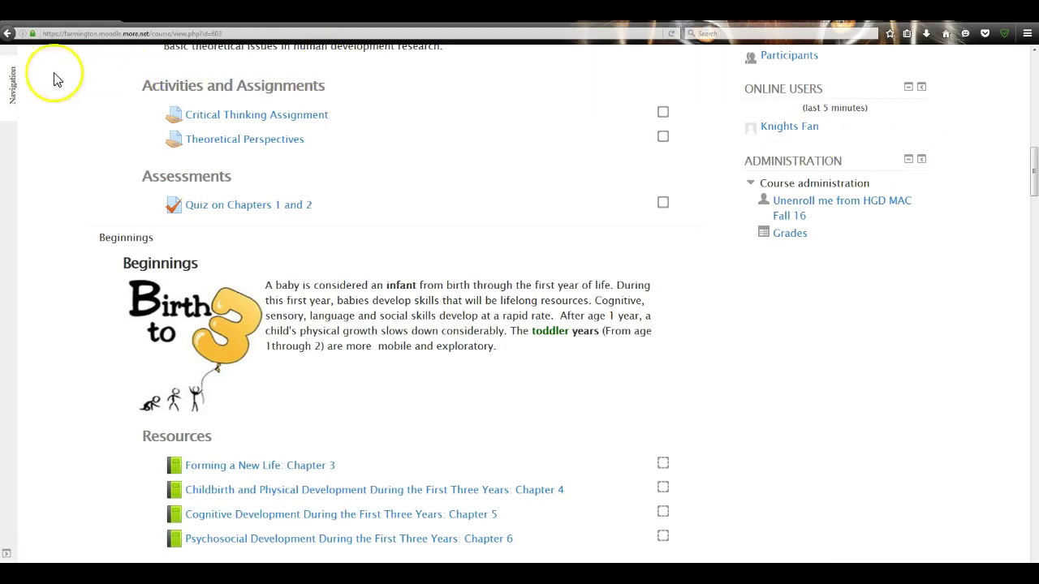
mouse_move(13, 93)
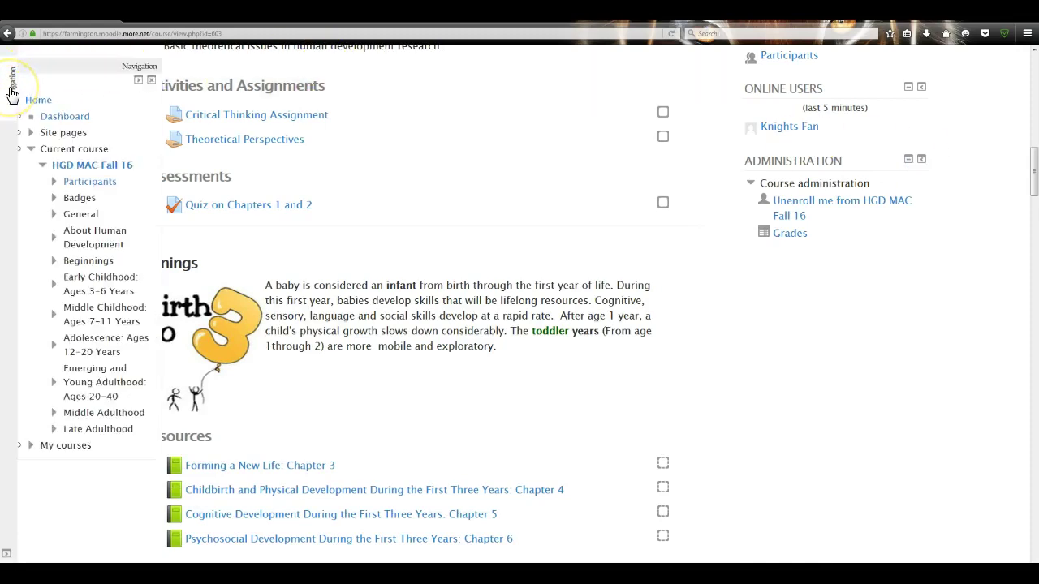
left_click(239, 109)
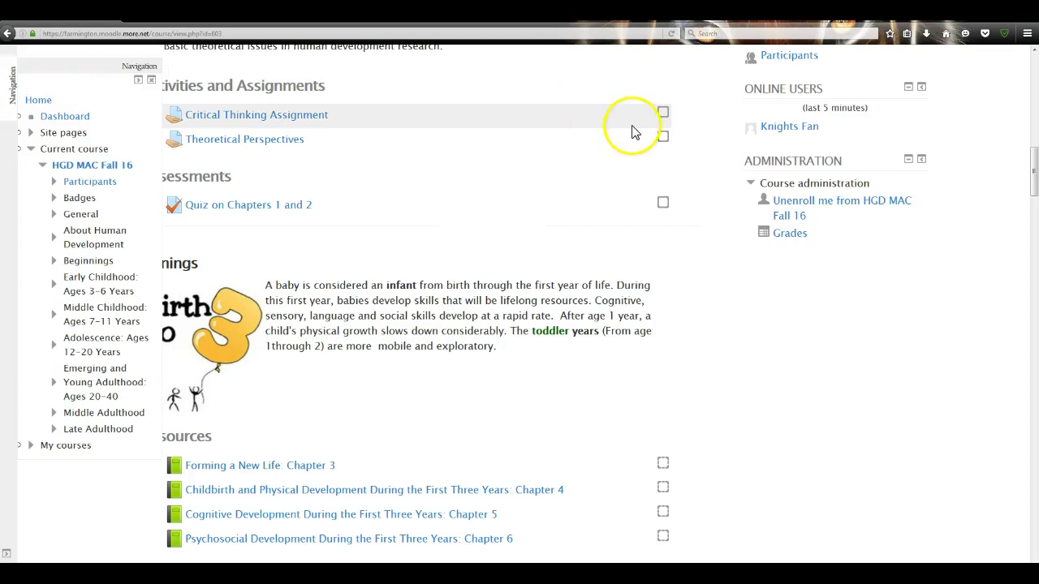
Dock the Administration block as well and view the contents of both docked blocks.
left_click(922, 160)
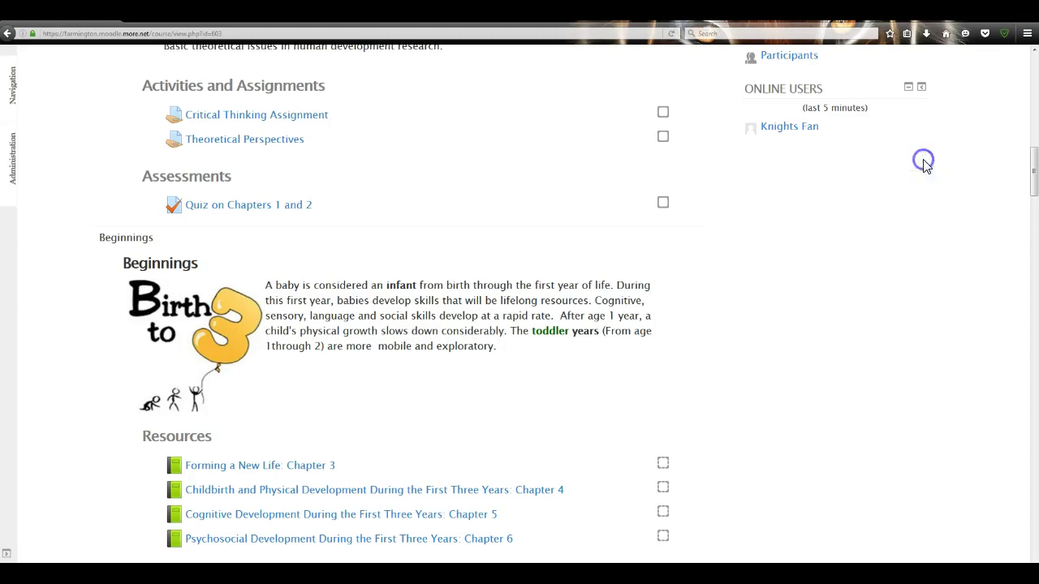
left_click(1001, 175)
left_click_drag(1034, 142, 1033, 87)
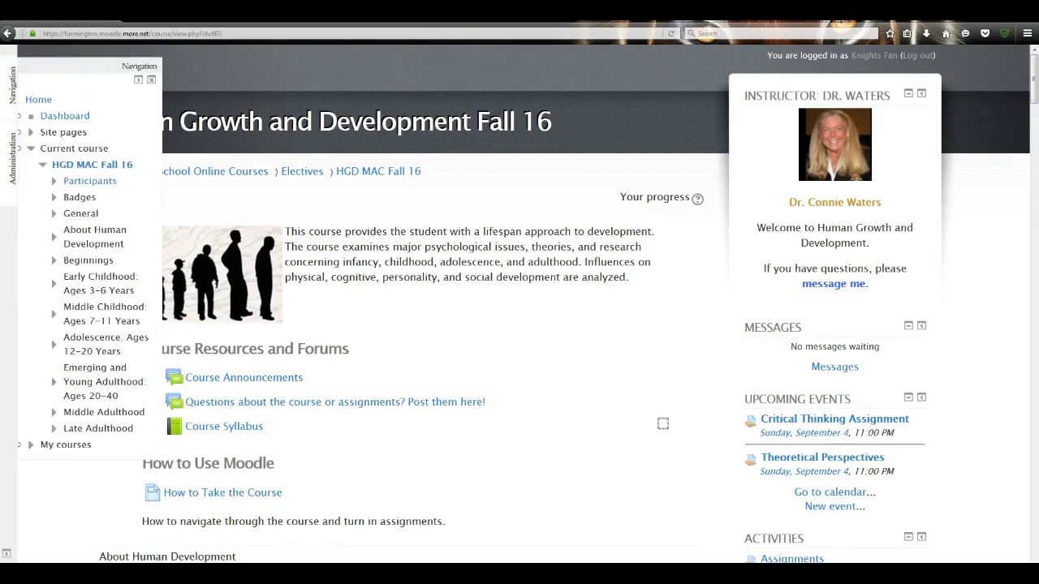
mouse_move(8, 172)
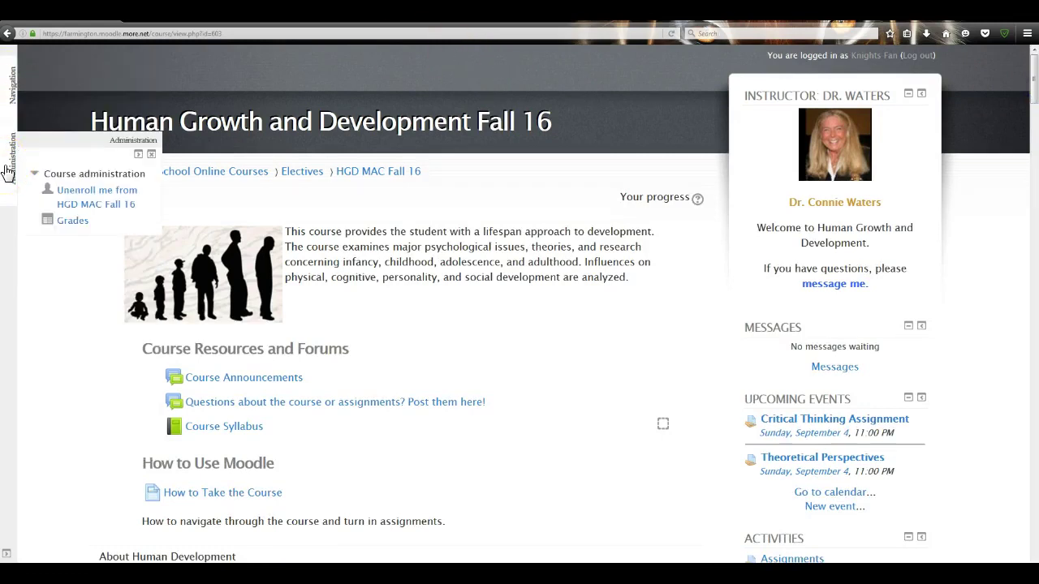
left_click(13, 90)
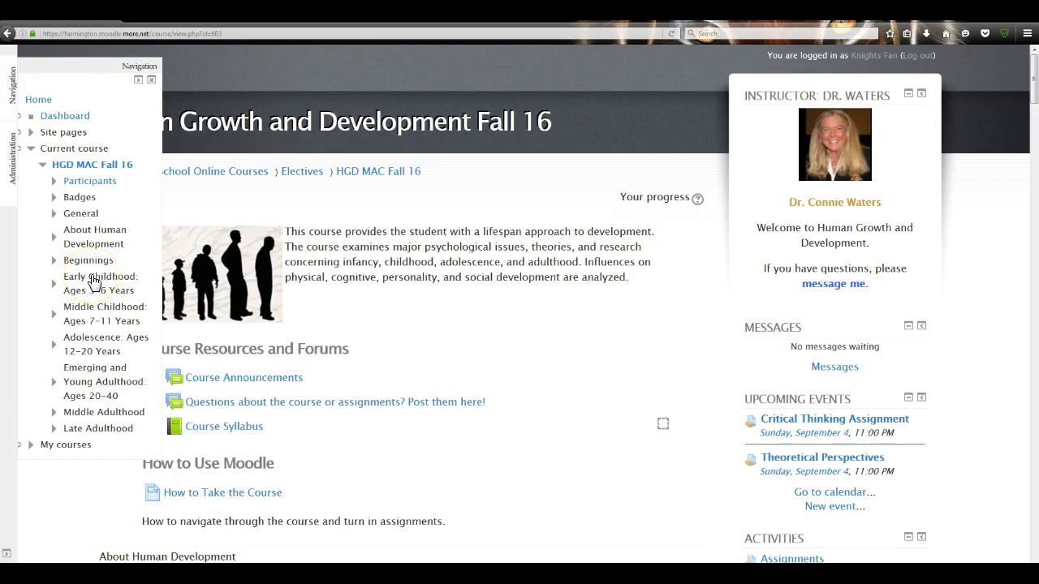
Preview the Early Childhood: Ages 3-6 Years unit in the docked Navigation block, collapse it, and expand Adolescence: Ages 12-20 Years.
left_click(94, 280)
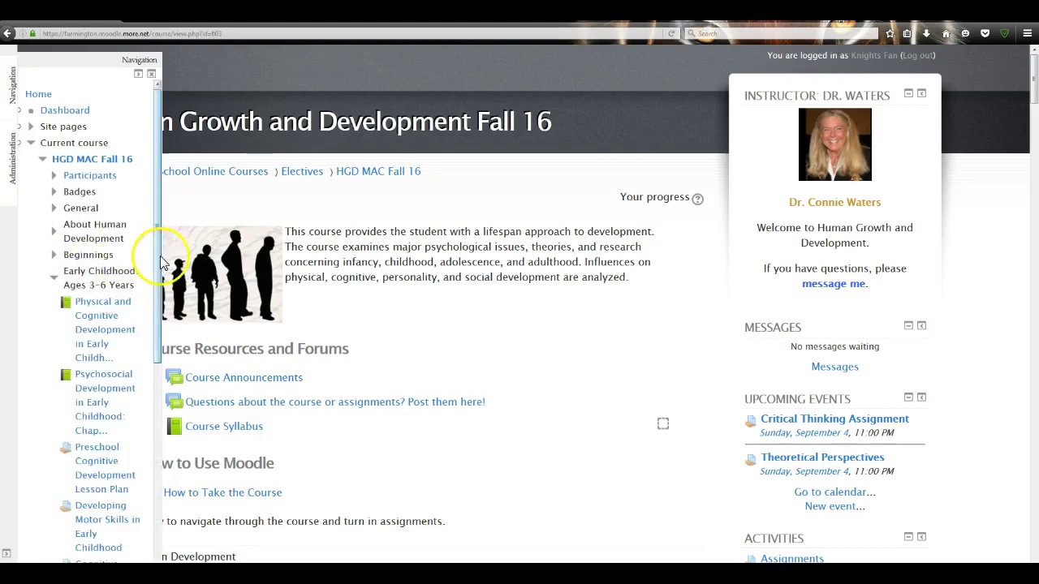
left_click_drag(157, 244, 155, 313)
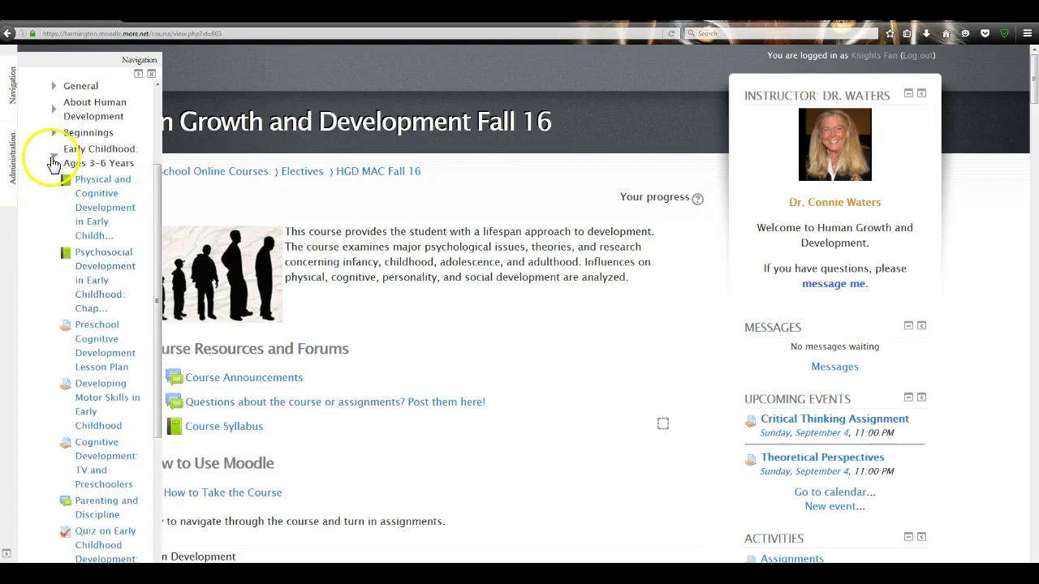
left_click(51, 161)
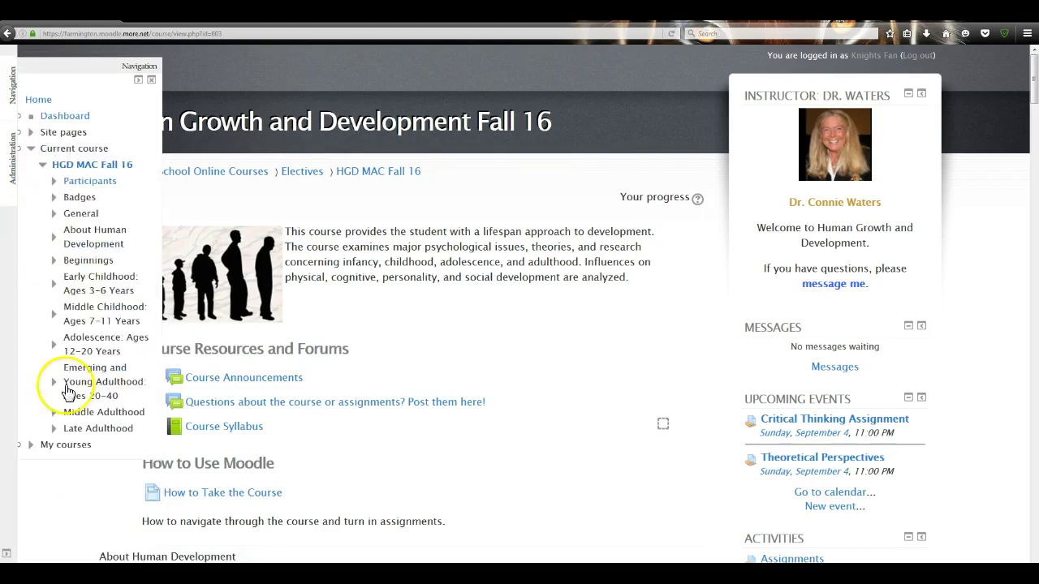
left_click(72, 344)
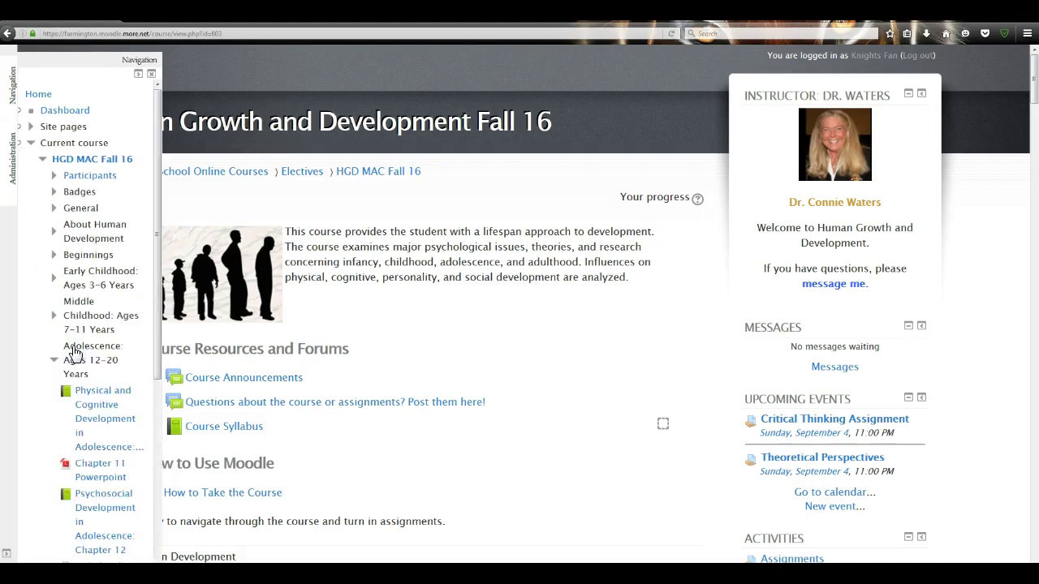
left_click_drag(148, 288, 173, 276)
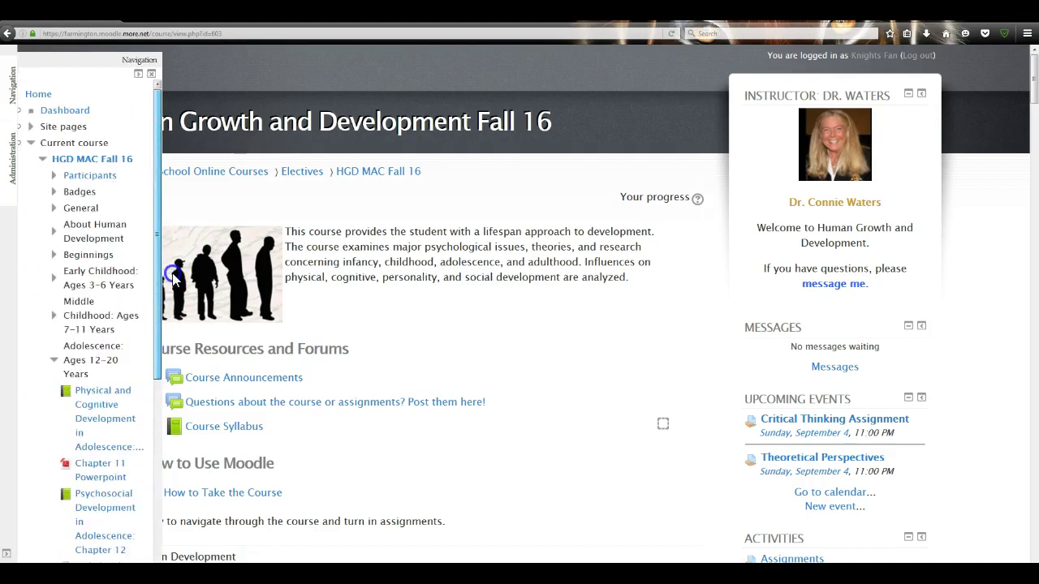
Open the course Grades from the docked Administration block and look through the grade items in the user report.
left_click(10, 166)
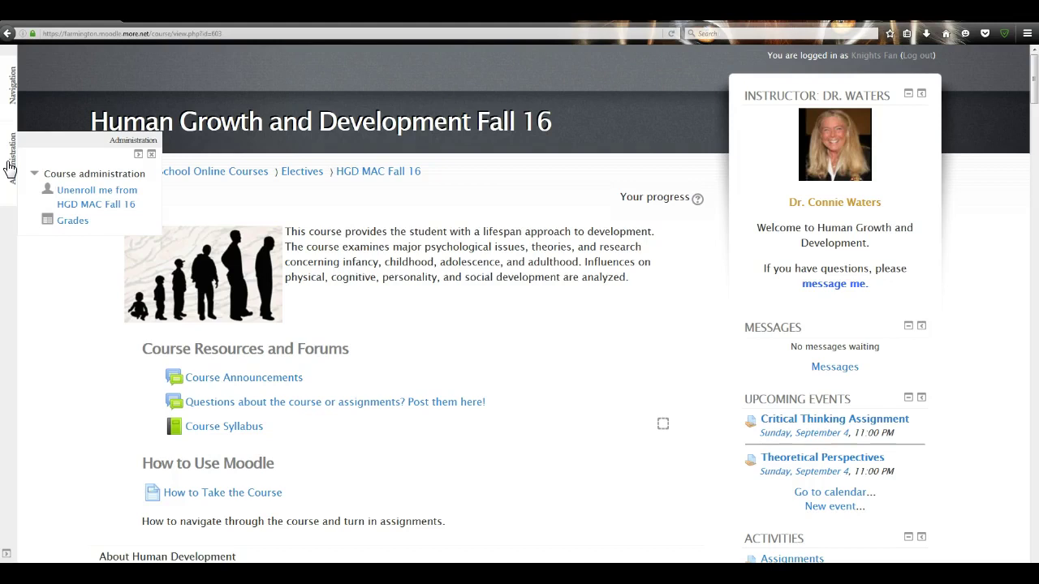
left_click(10, 168)
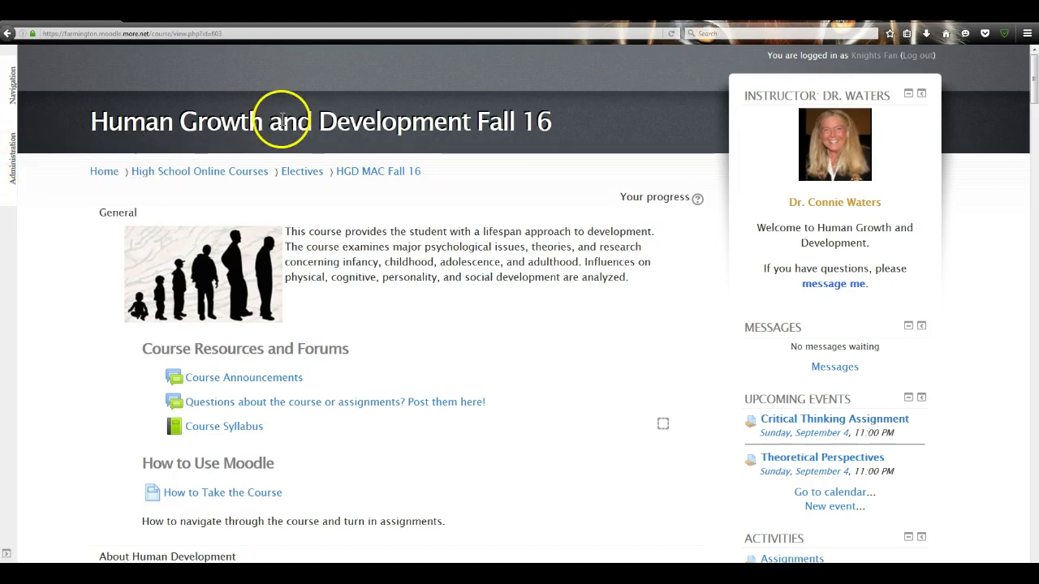
left_click(9, 166)
left_click(69, 224)
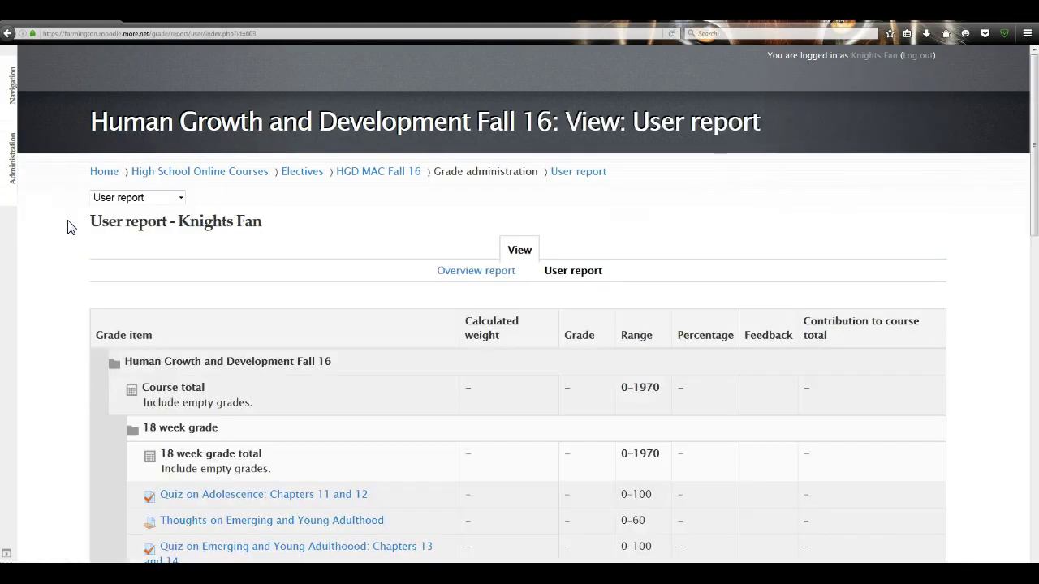
left_click_drag(1034, 130, 1032, 212)
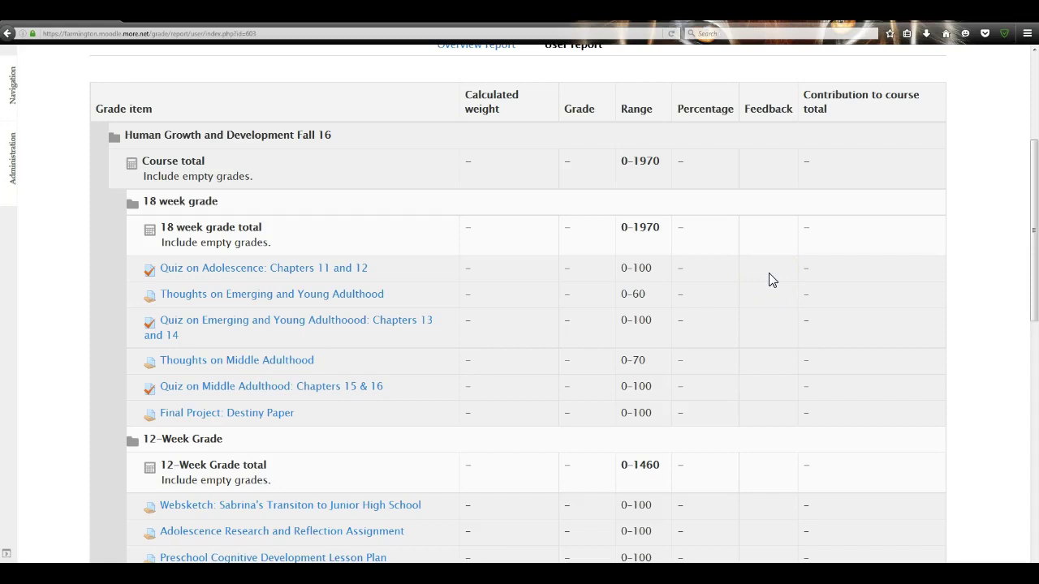
left_click(1036, 236)
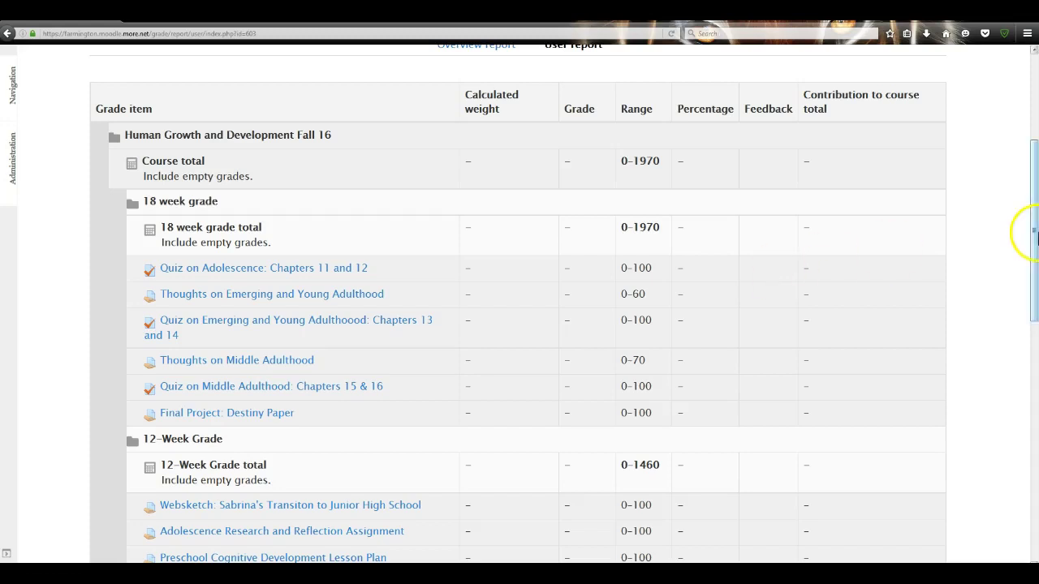
left_click_drag(1036, 233, 1034, 149)
left_click(545, 93)
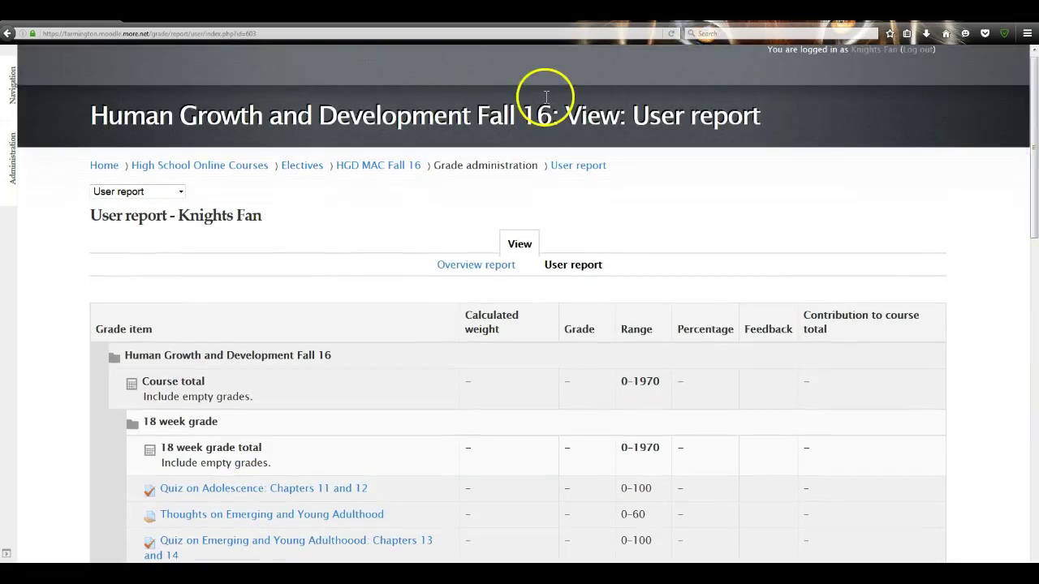
View the grade report options in the docked Administration block and return to the HGD MAC Fall 16 course page.
left_click(12, 158)
left_click(189, 193)
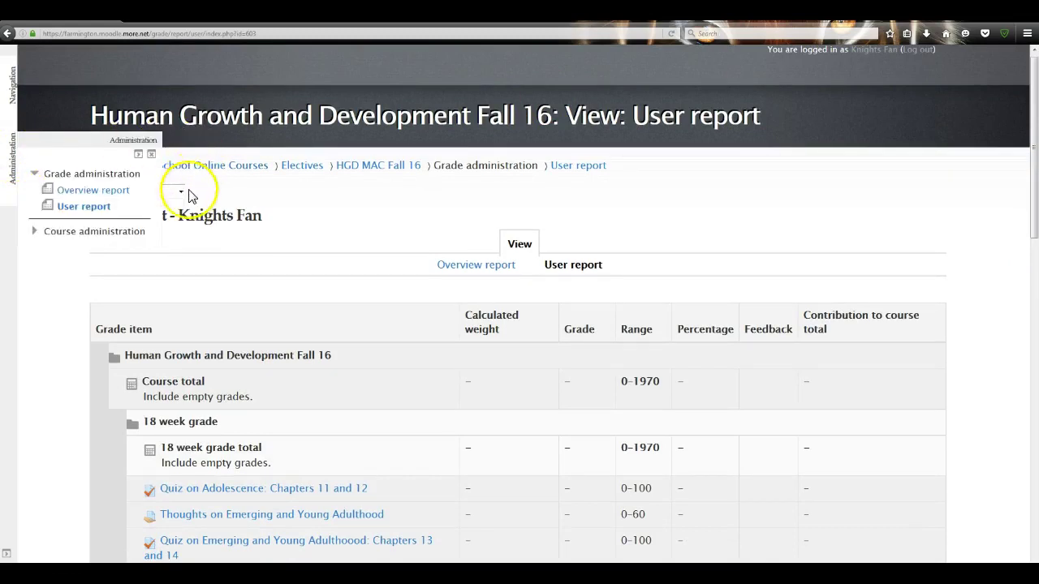
left_click(378, 169)
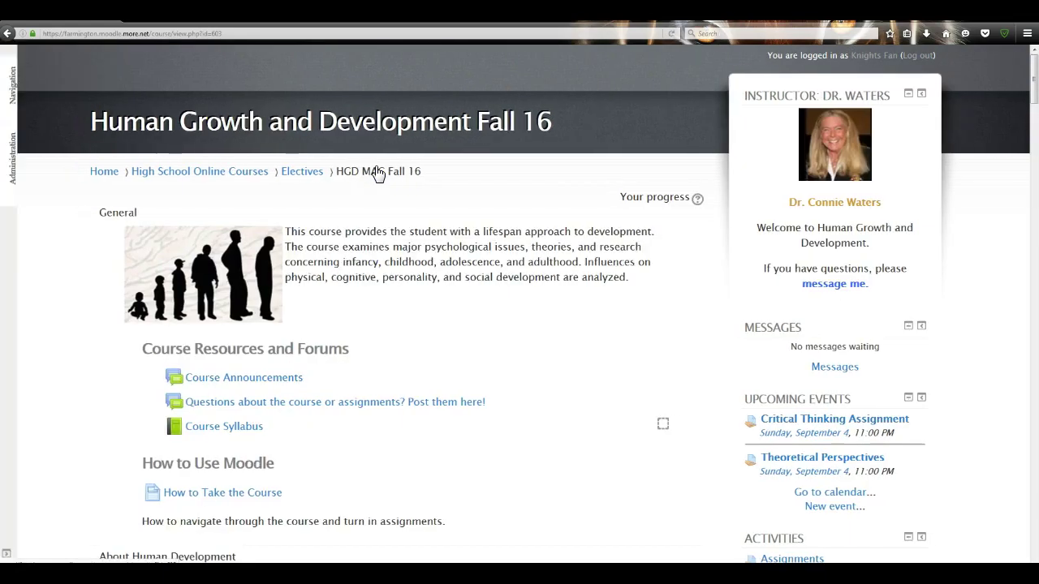
In the course questions forum, write a new discussion topic "Question on Assignment 2" with the message "I'm not sure I'm understanding.....".
left_click_drag(1033, 81, 1033, 97)
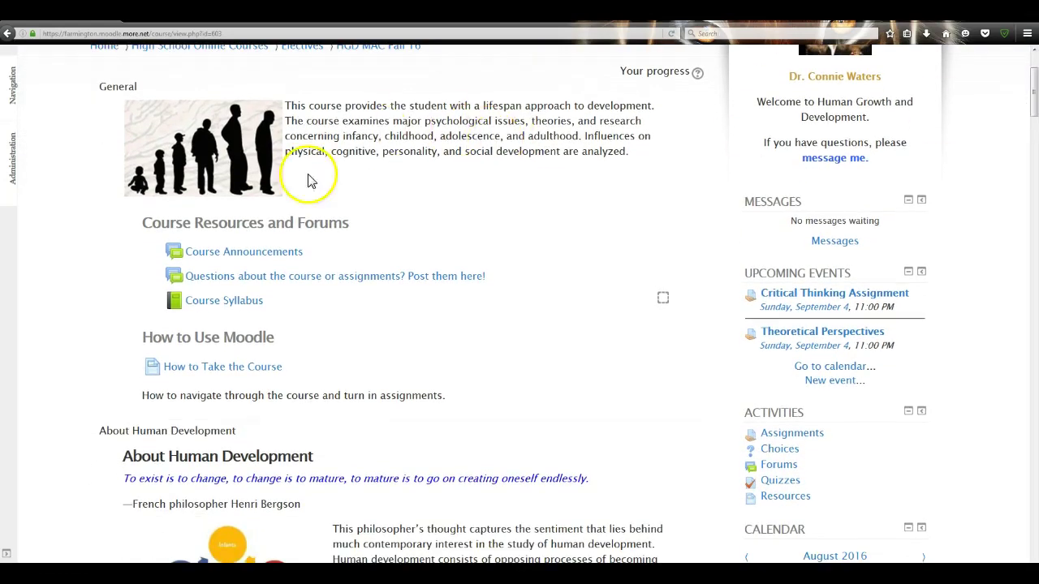
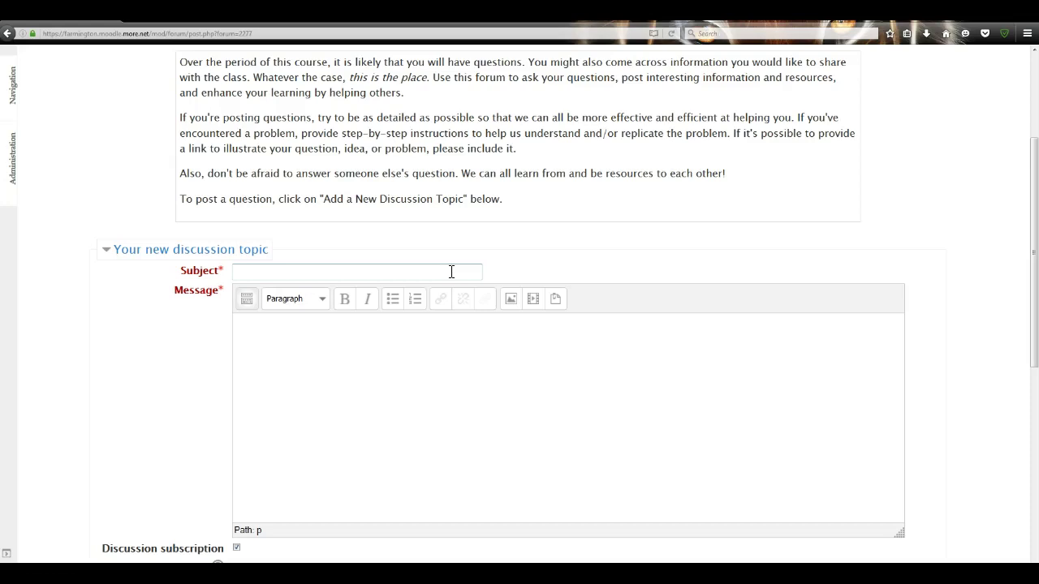
left_click(451, 272)
type("Question on ASsignment 2")
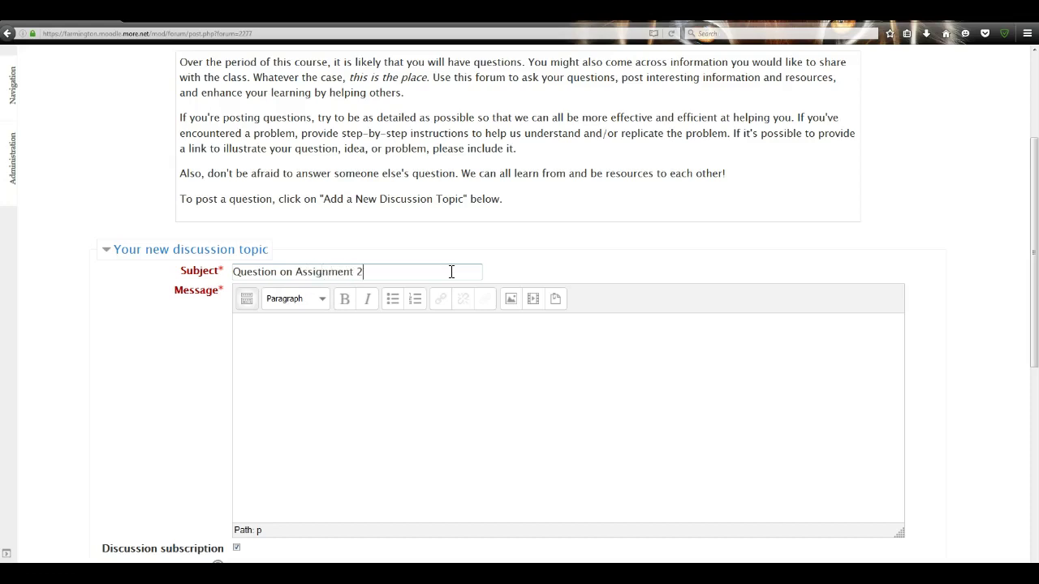
left_click(429, 365)
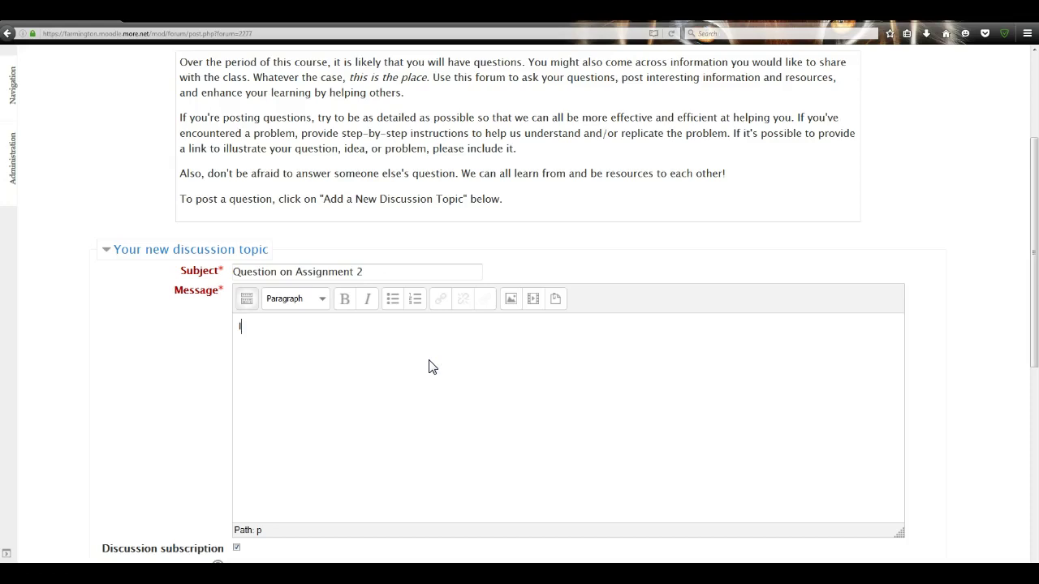
type("I'm not sure I'm understanding.....")
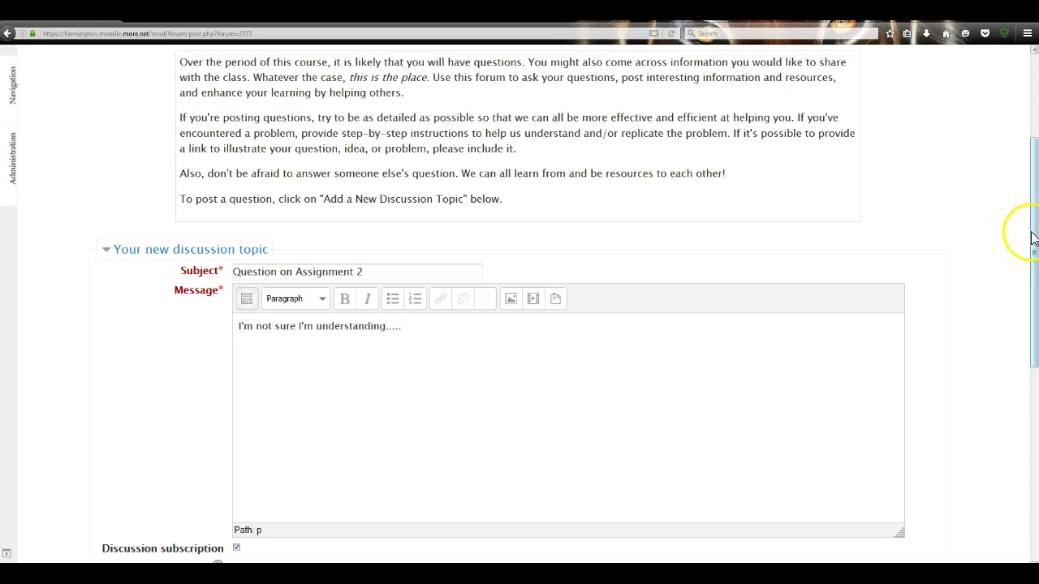
Post the new discussion topic to the forum and continue to the forum's discussion list.
left_click_drag(1034, 234, 1035, 257)
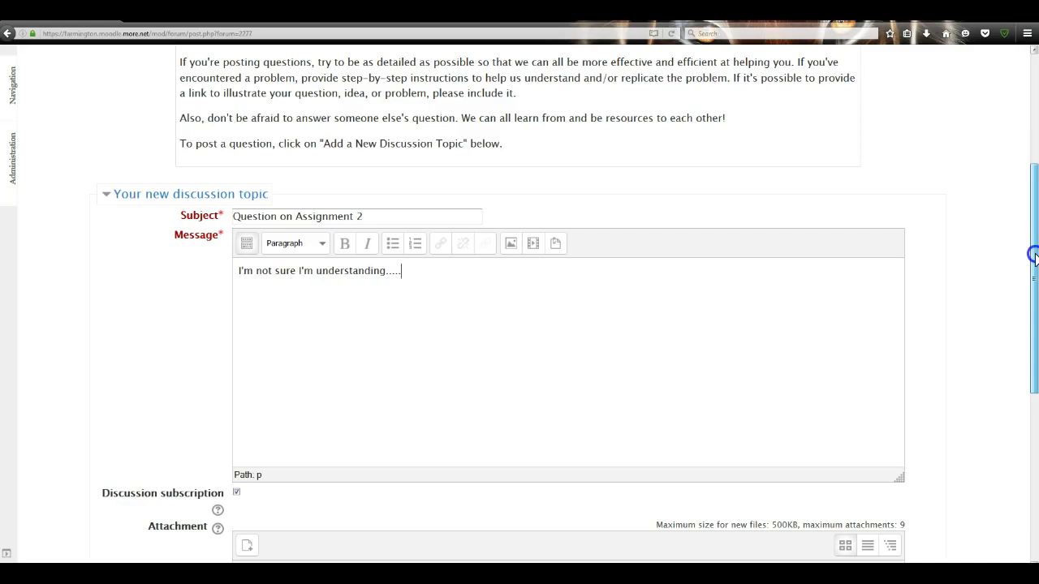
left_click_drag(1035, 257, 1033, 364)
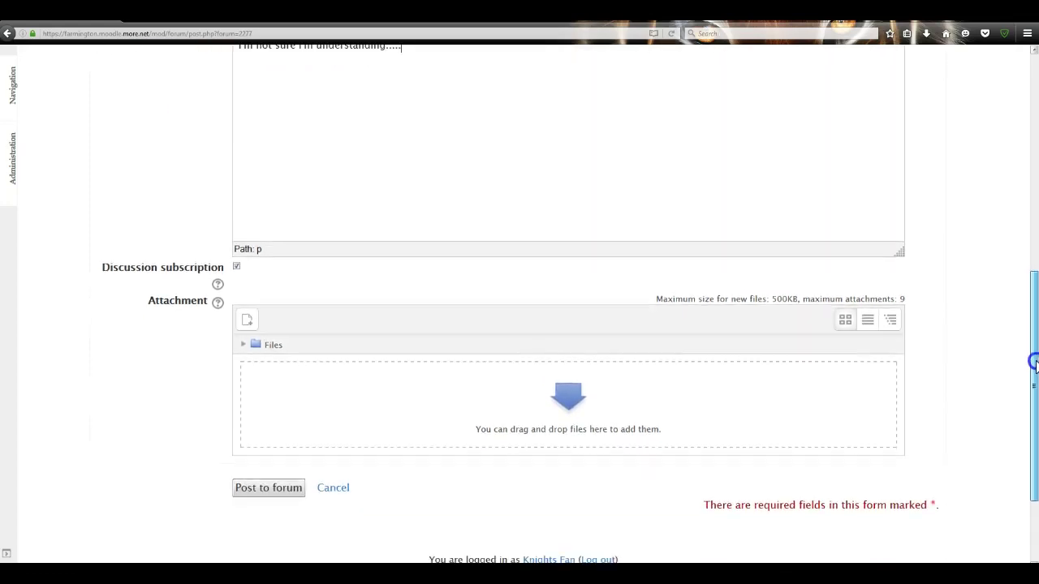
left_click(258, 492)
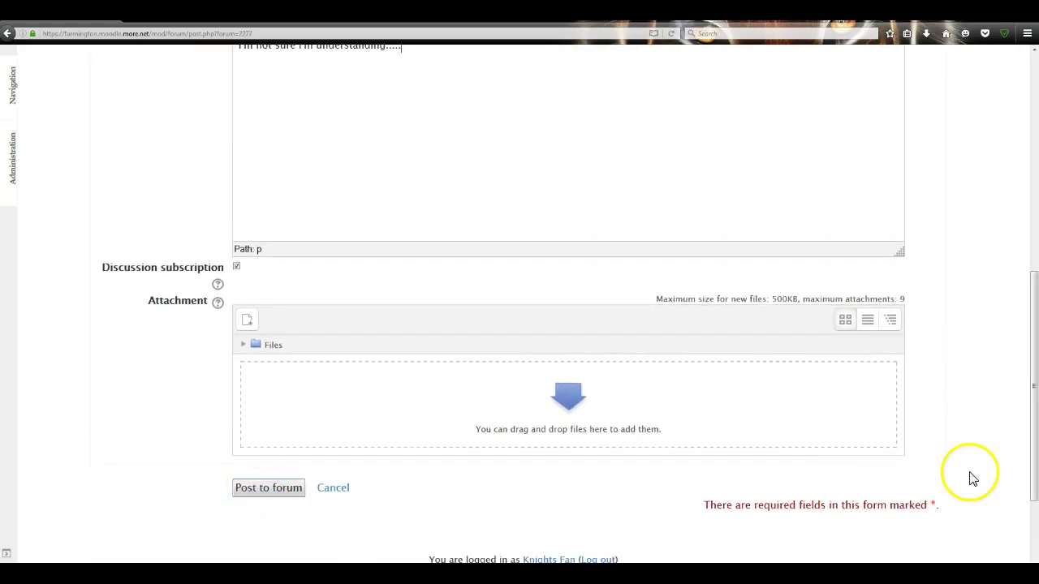
left_click(1036, 464)
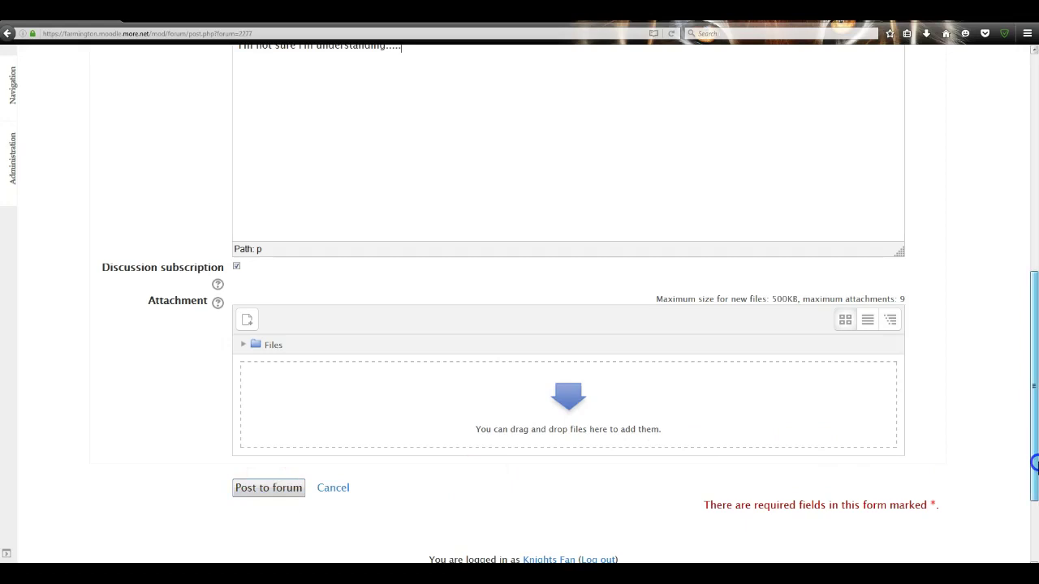
left_click_drag(1036, 462, 1035, 470)
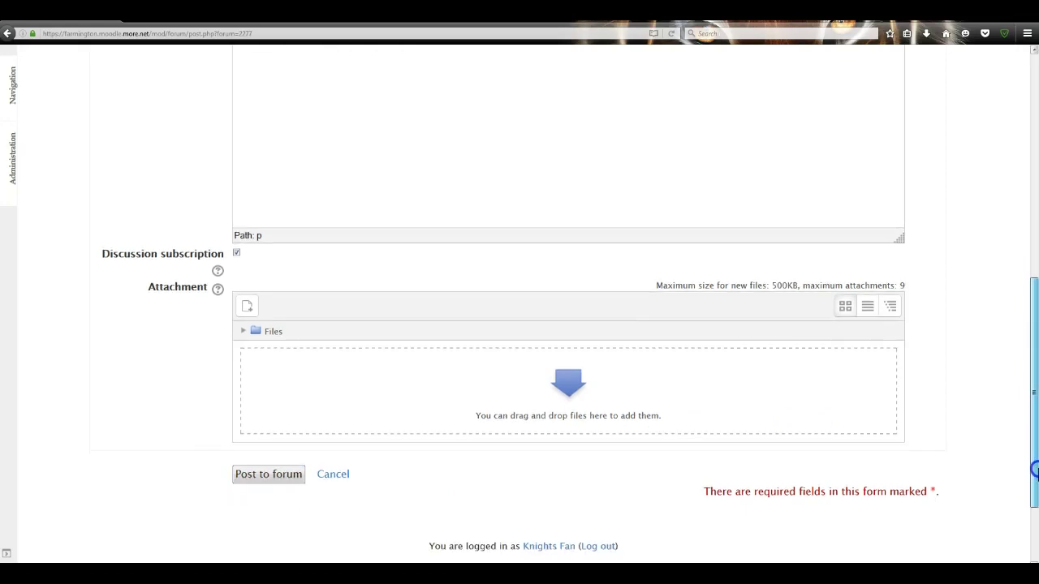
left_click(284, 474)
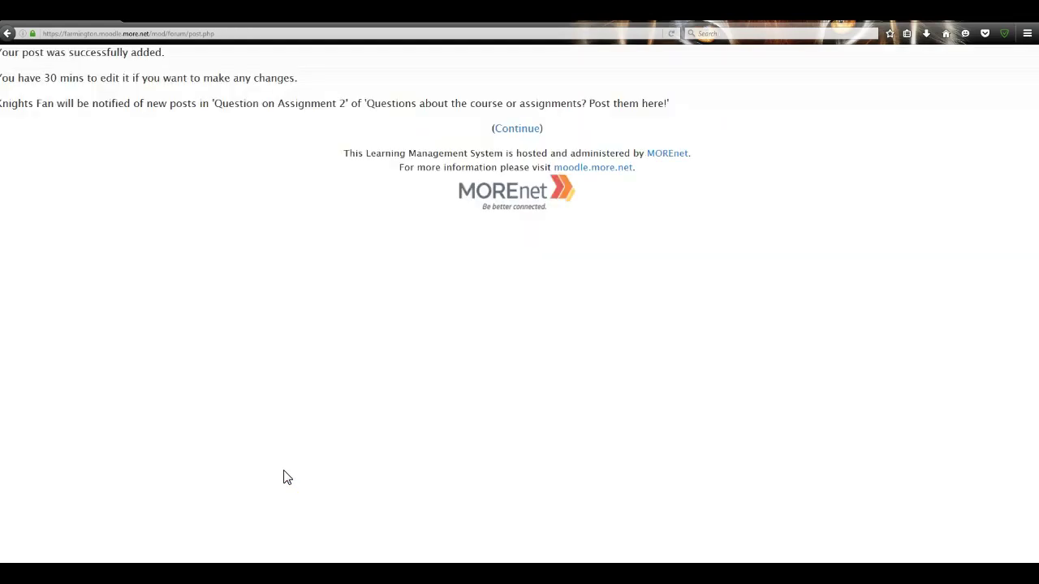
left_click(519, 130)
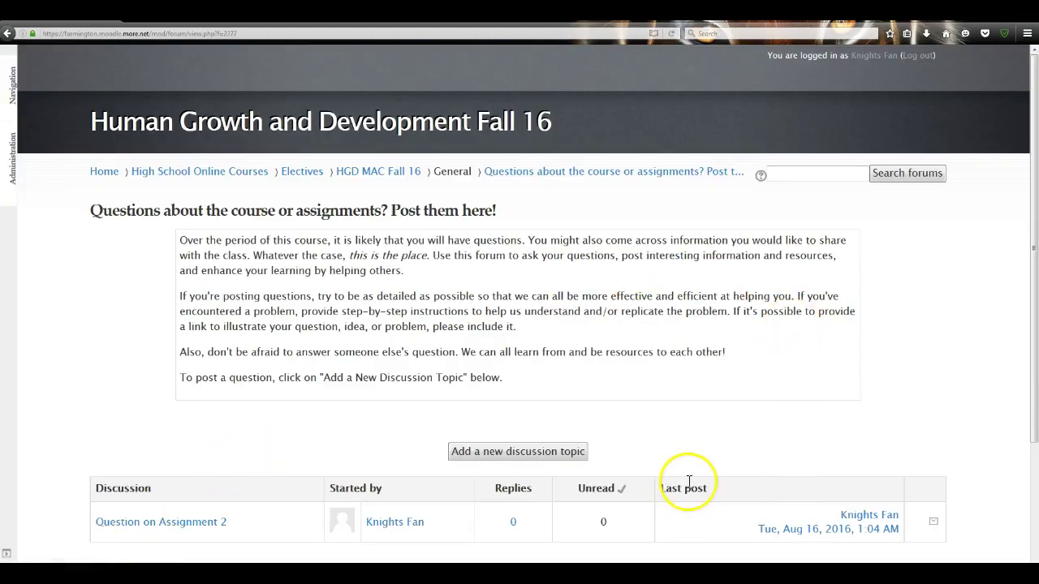
Open the Question on Assignment 2 discussion and write the reply "I think what you should do is....".
left_click_drag(1035, 241, 1035, 355)
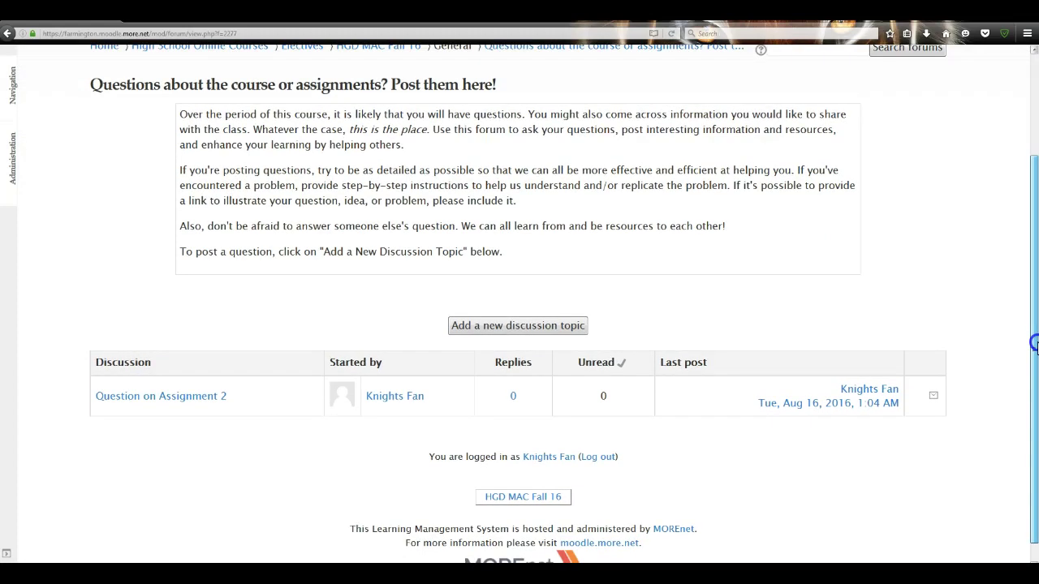
left_click(172, 399)
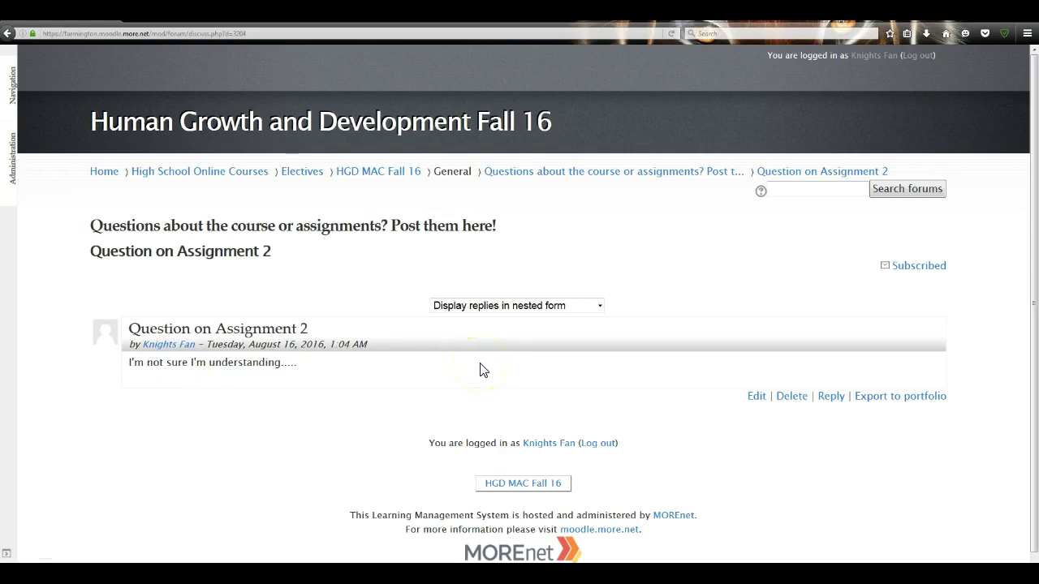
left_click(831, 396)
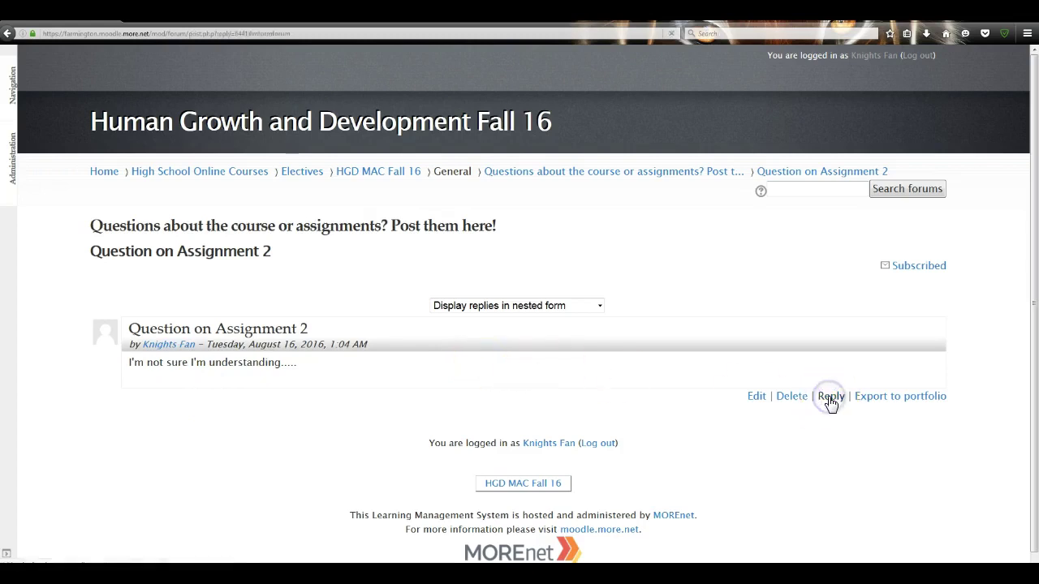
left_click(605, 266)
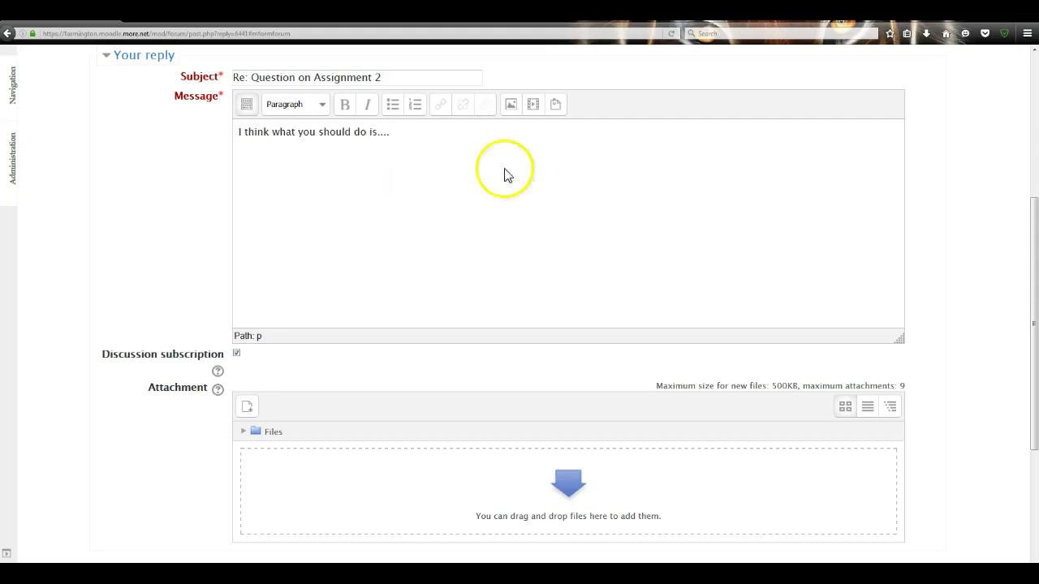
Post the reply to the forum and continue to the Question on Assignment 2 discussion thread.
left_click_drag(1031, 209, 1030, 294)
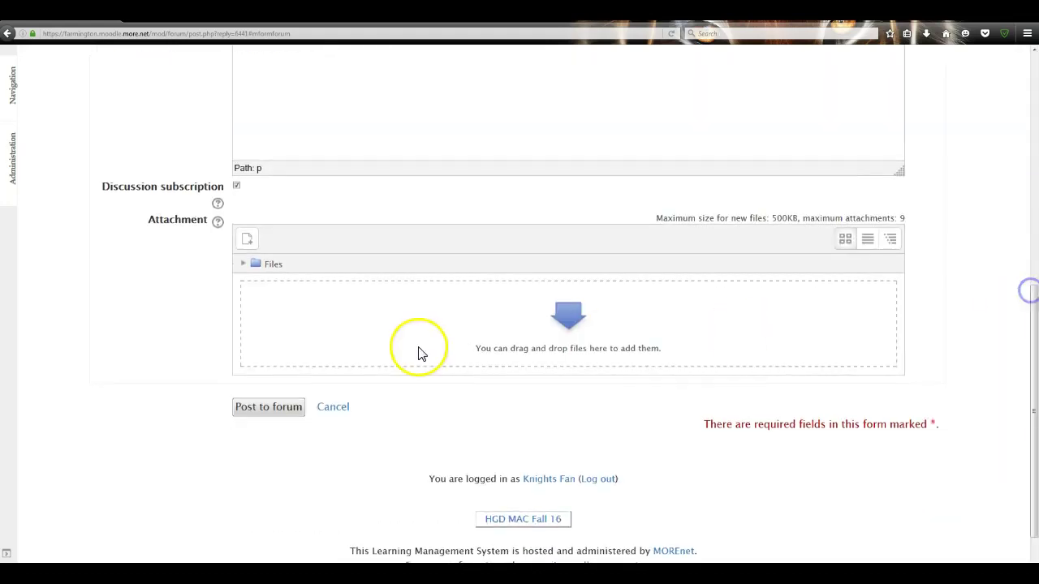
left_click(261, 403)
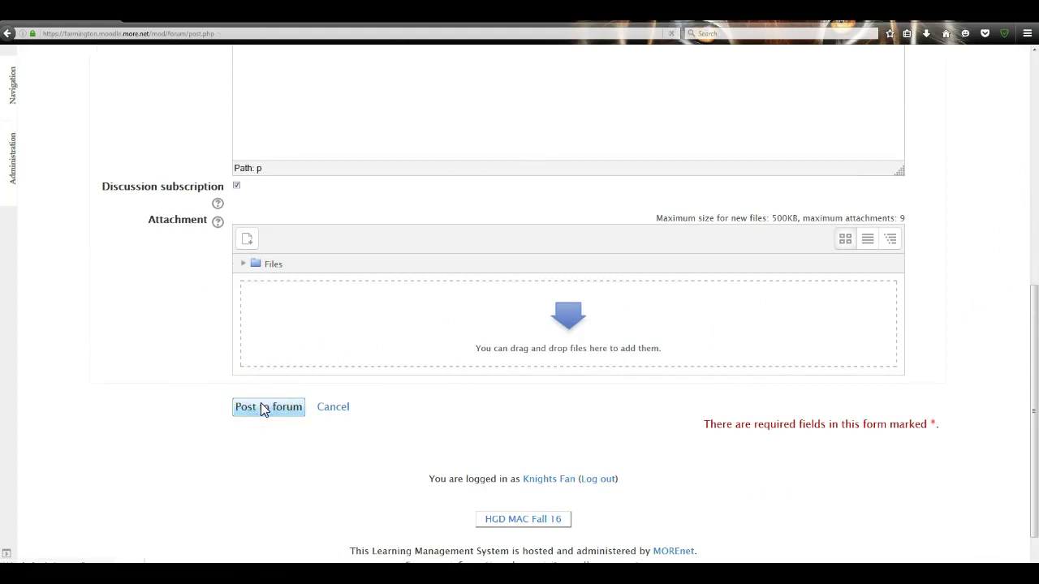
left_click(524, 104)
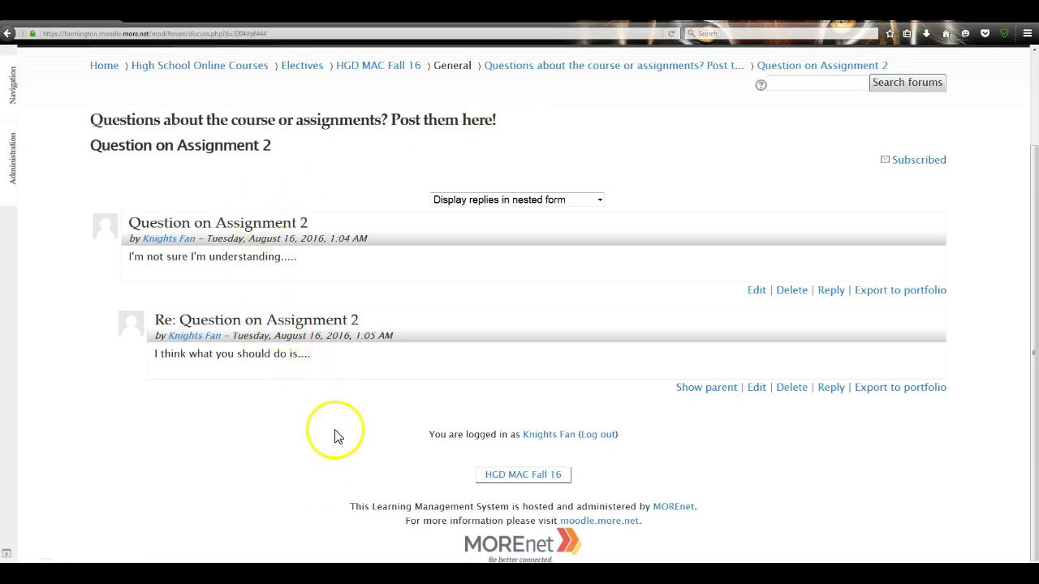
Return to the HGD MAC Fall 16 course page and open the Course Syllabus.
left_click(392, 70)
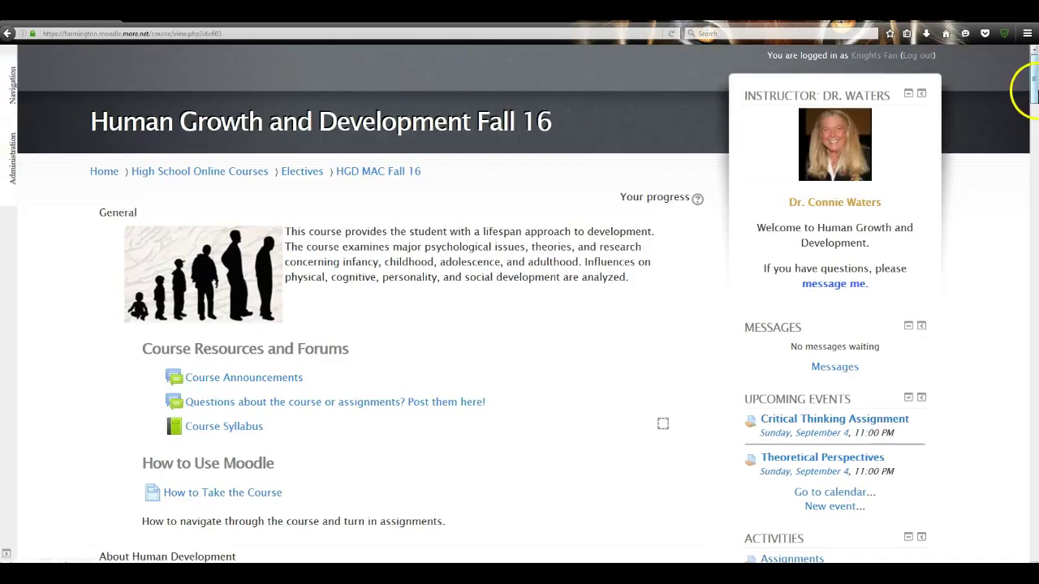
left_click_drag(1034, 81, 1034, 112)
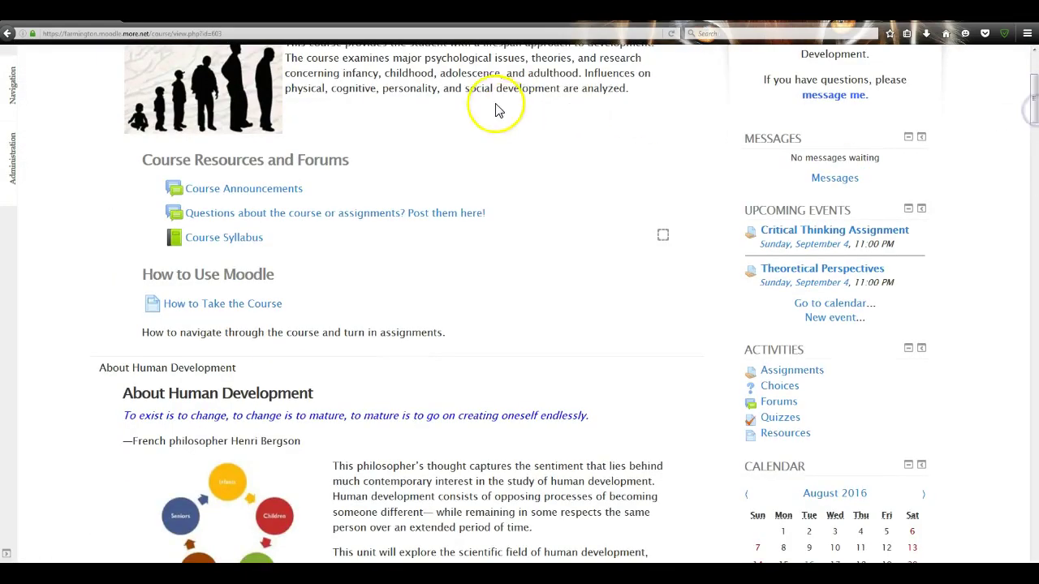
left_click(244, 241)
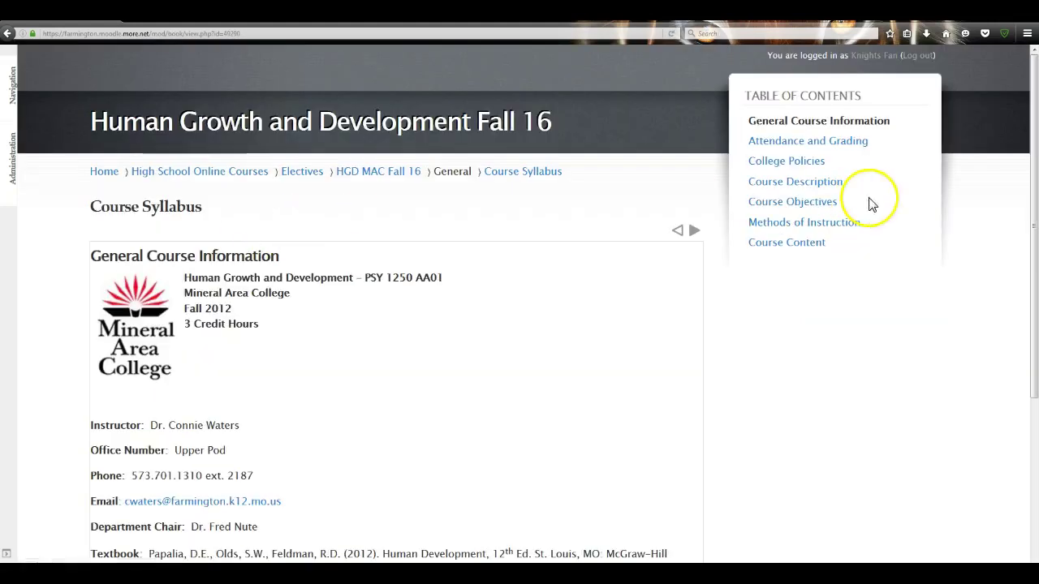
View the syllabus chapters Attendance and Grading, Course Objectives, Methods of Instruction and Course Content, and return to General Course Information.
left_click_drag(1033, 112, 1035, 167)
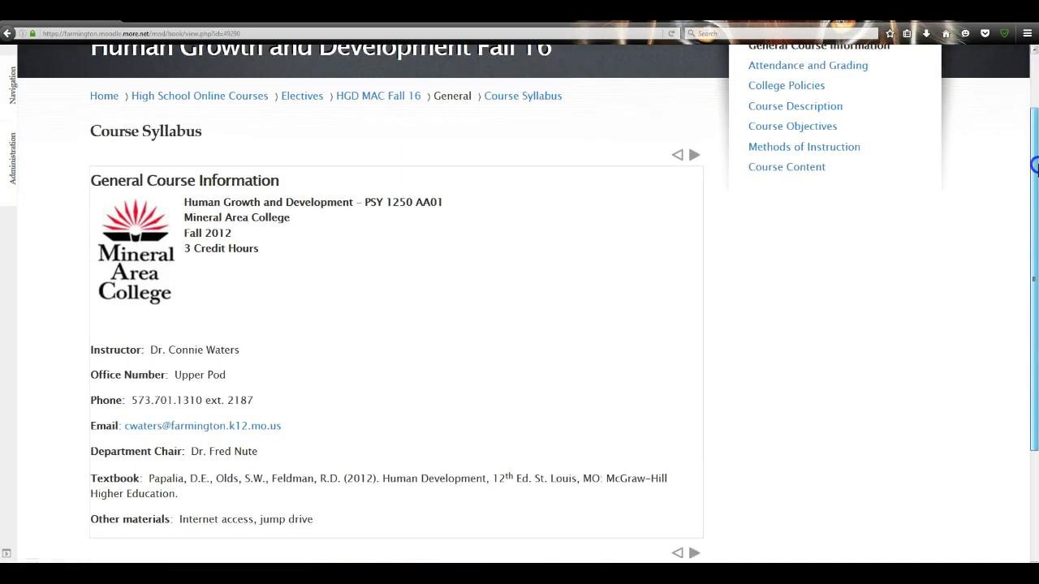
left_click(693, 155)
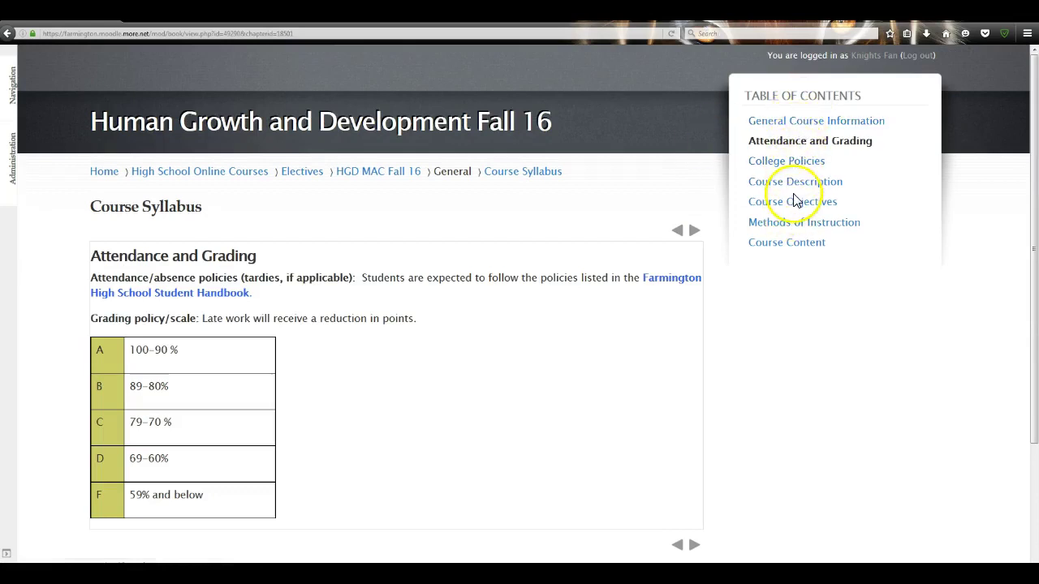
left_click(794, 202)
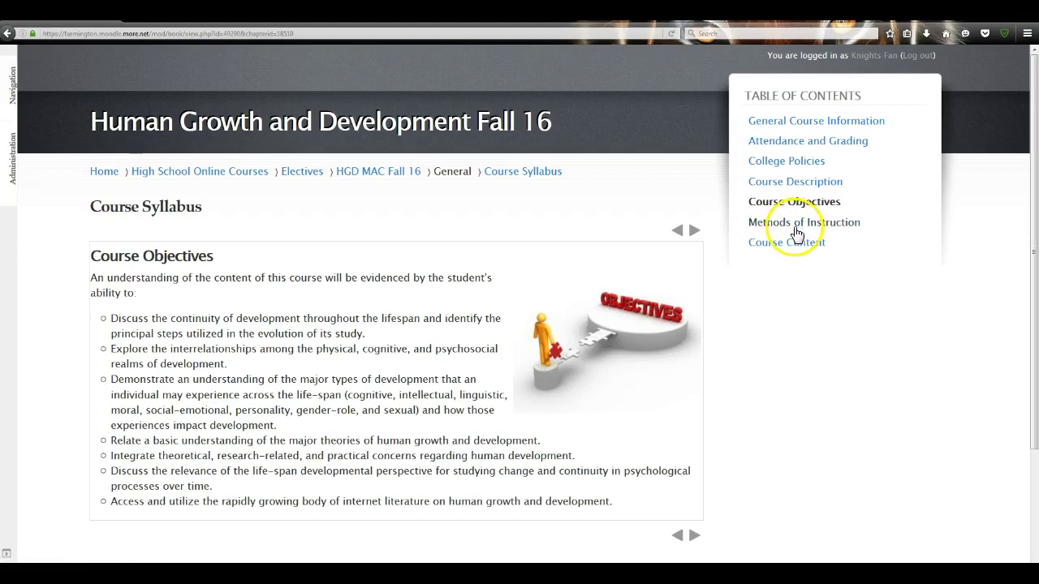
left_click(793, 225)
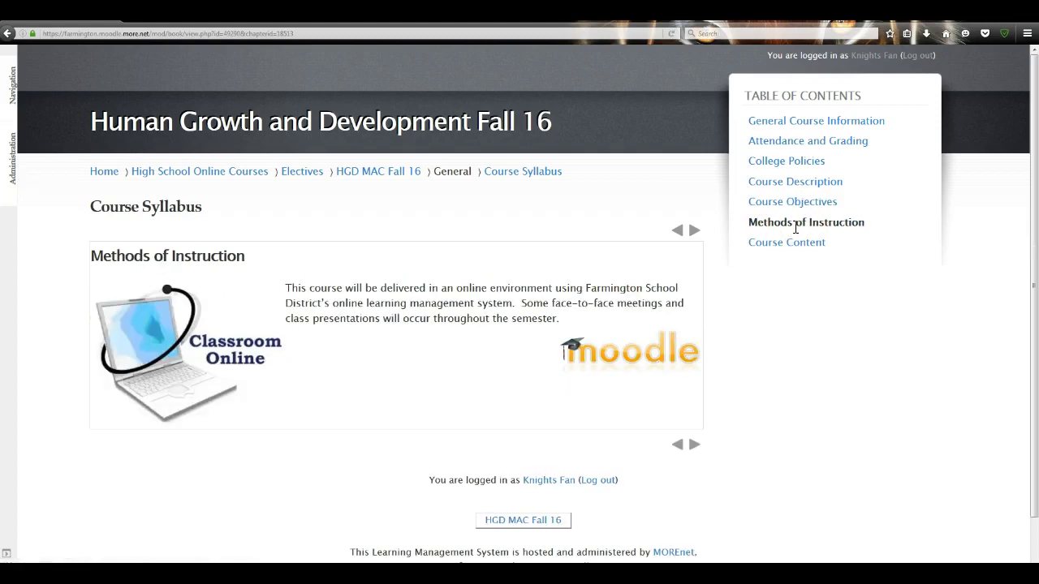
left_click(794, 244)
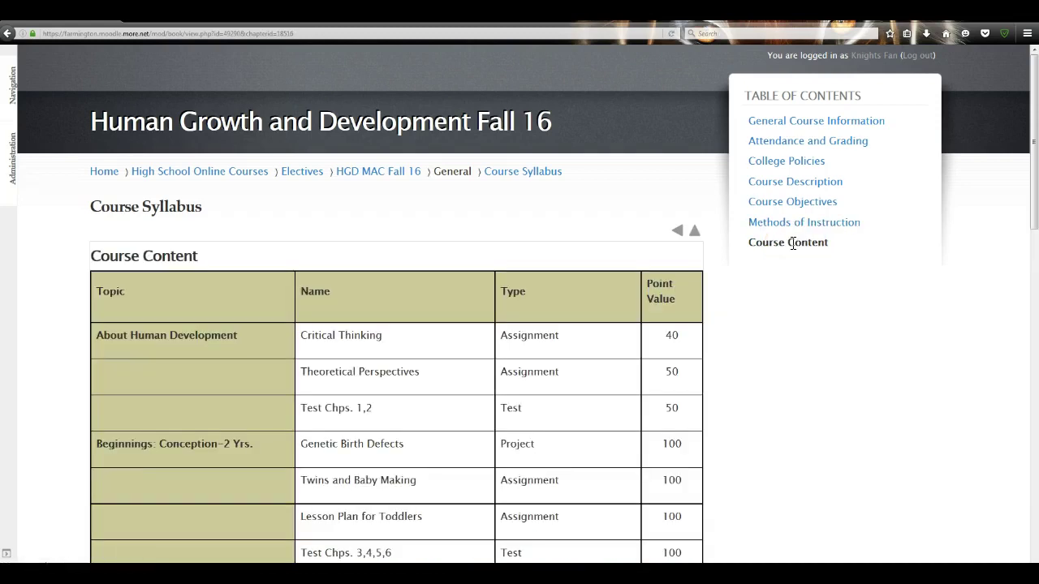
mouse_move(1034, 130)
left_mouse_down()
mouse_move(1034, 188)
mouse_move(1034, 126)
left_mouse_up()
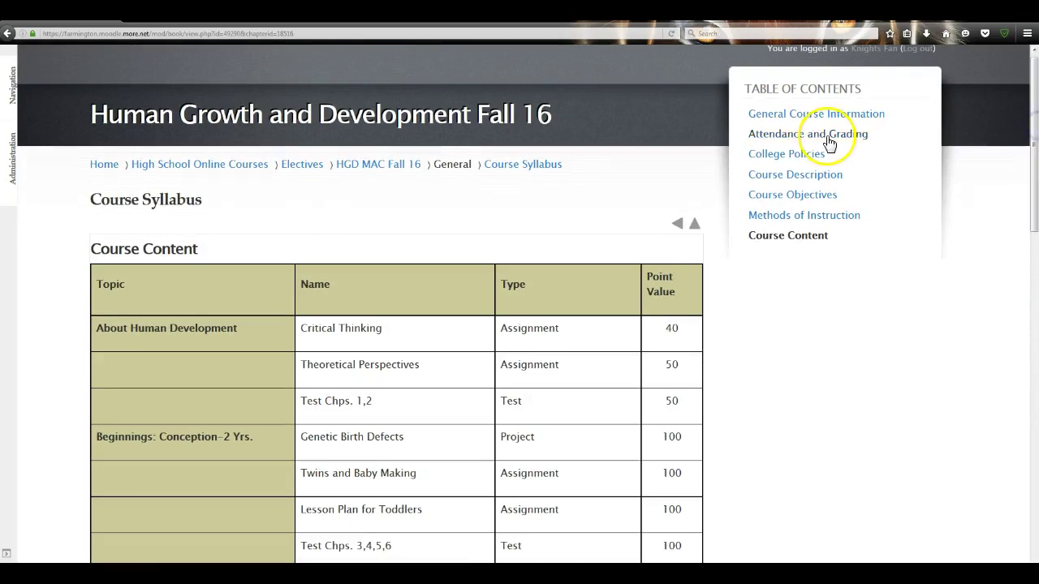
left_click(812, 119)
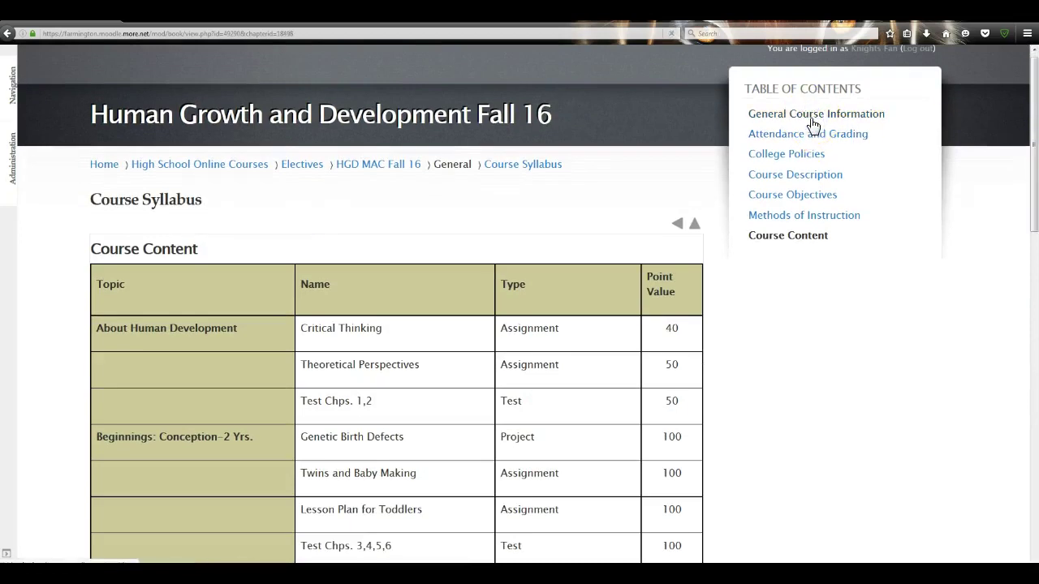
mouse_move(1032, 134)
left_mouse_down()
mouse_move(1032, 173)
mouse_move(1035, 139)
left_mouse_up()
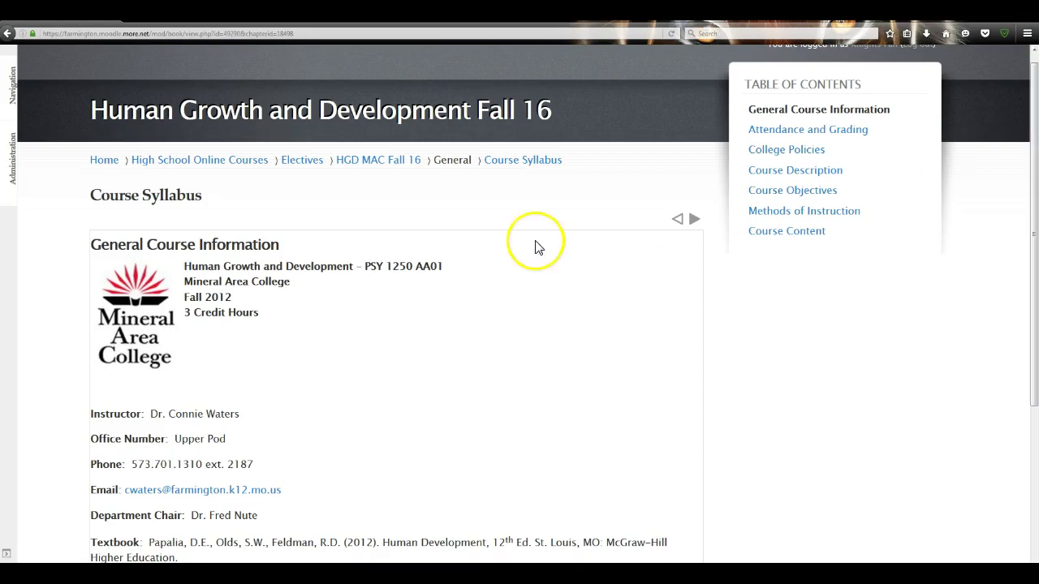
Open the printable version of the whole Course Syllabus book and widen its window.
left_click(14, 168)
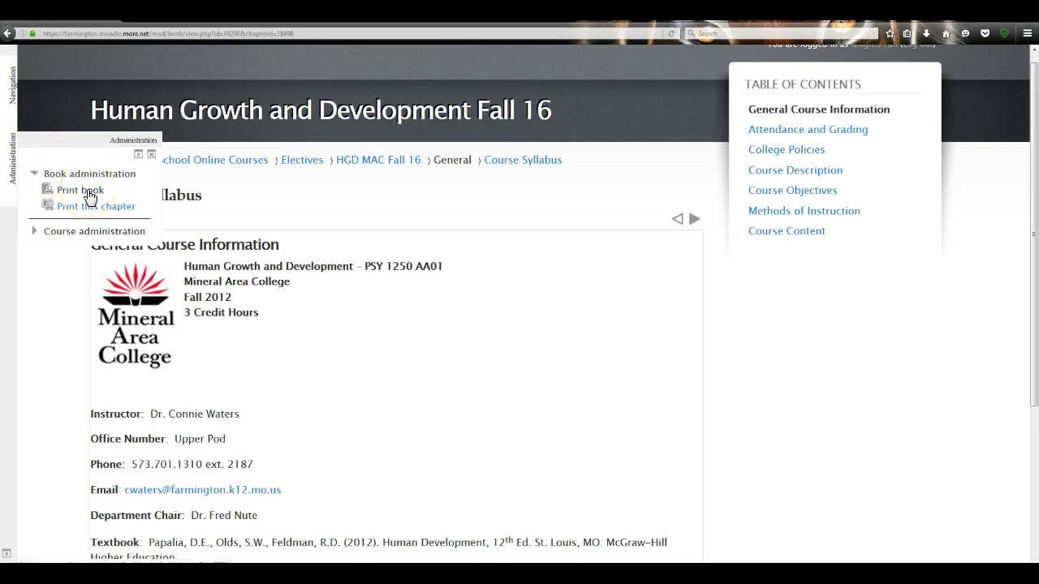
left_click(89, 195)
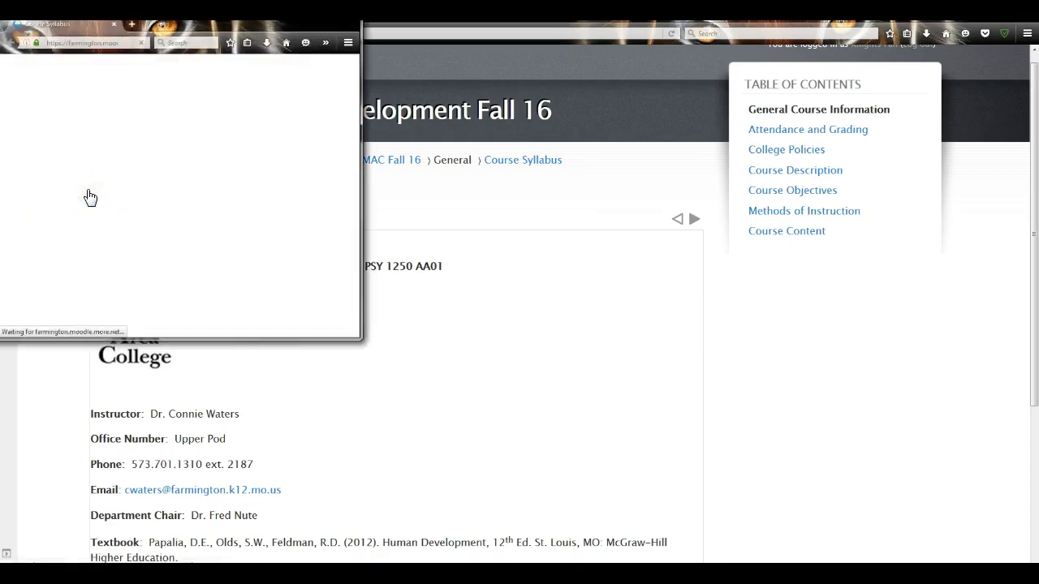
left_click(364, 109)
mouse_move(12, 158)
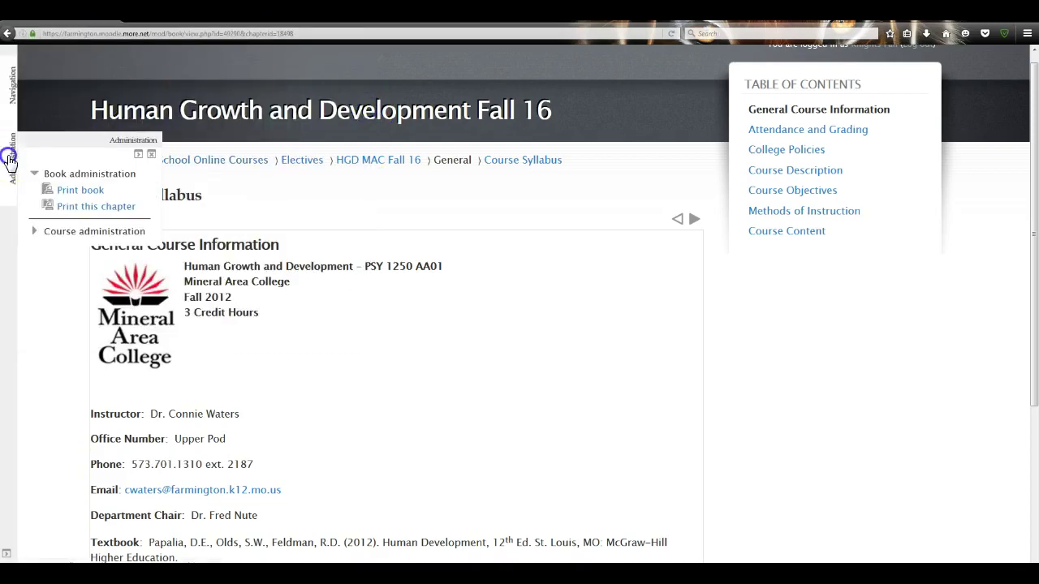
left_click(77, 189)
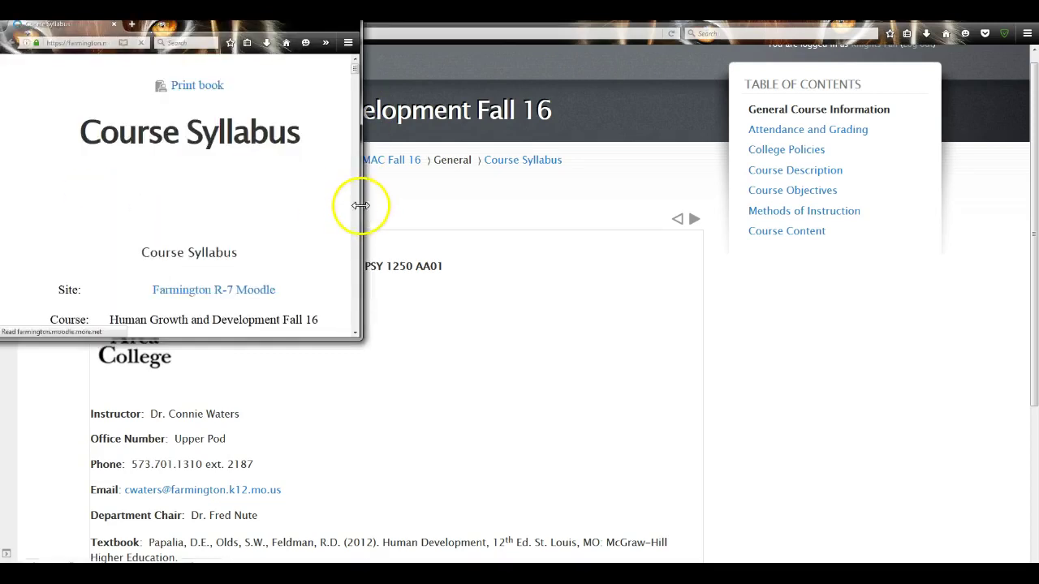
left_click_drag(362, 211, 576, 237)
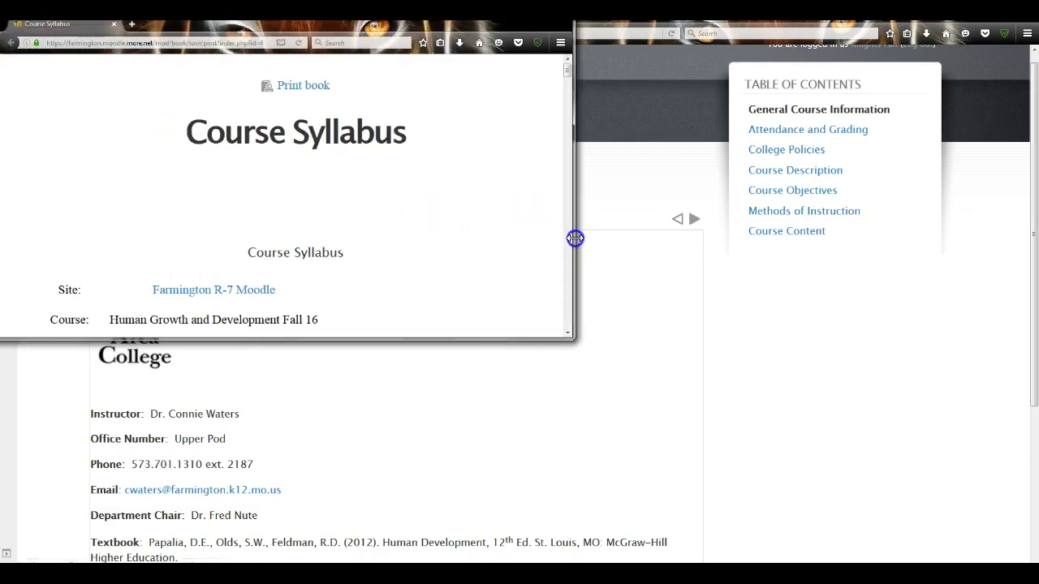
Check the Print book option at the beginning of the printable syllabus and close the syllabus window.
left_click_drag(570, 86, 570, 61)
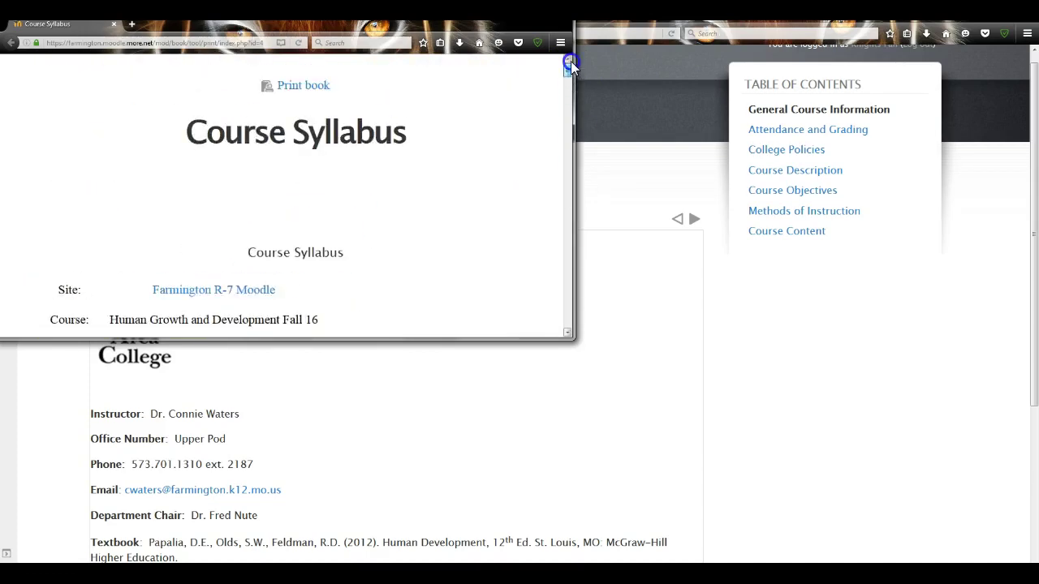
left_click(309, 89)
left_click(568, 13)
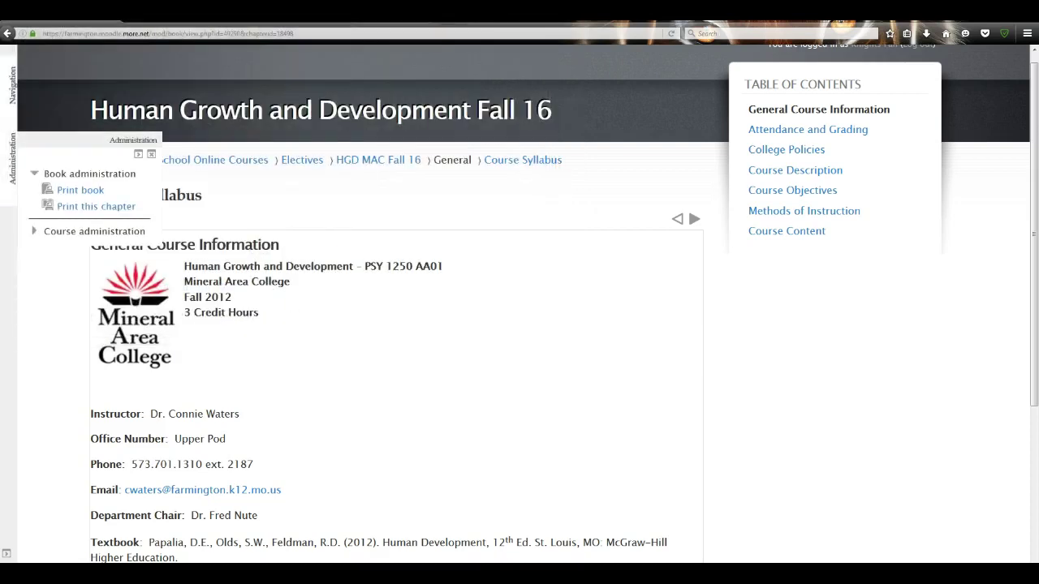
Return to the HGD MAC Fall 16 course page and examine the How to Use Moodle section and the About Human Development and Beginnings units.
left_click(372, 163)
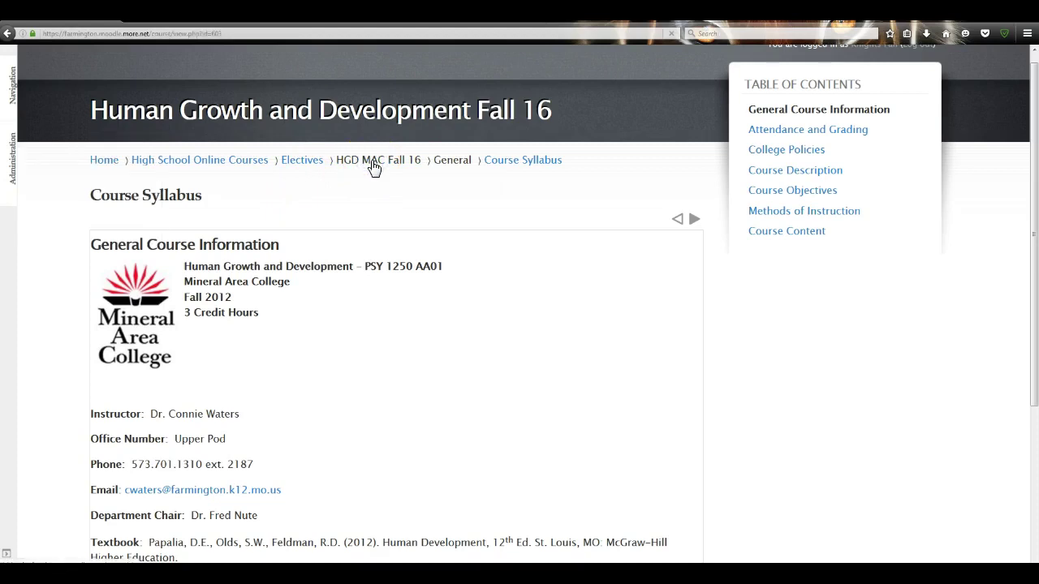
left_click_drag(1034, 81, 1034, 122)
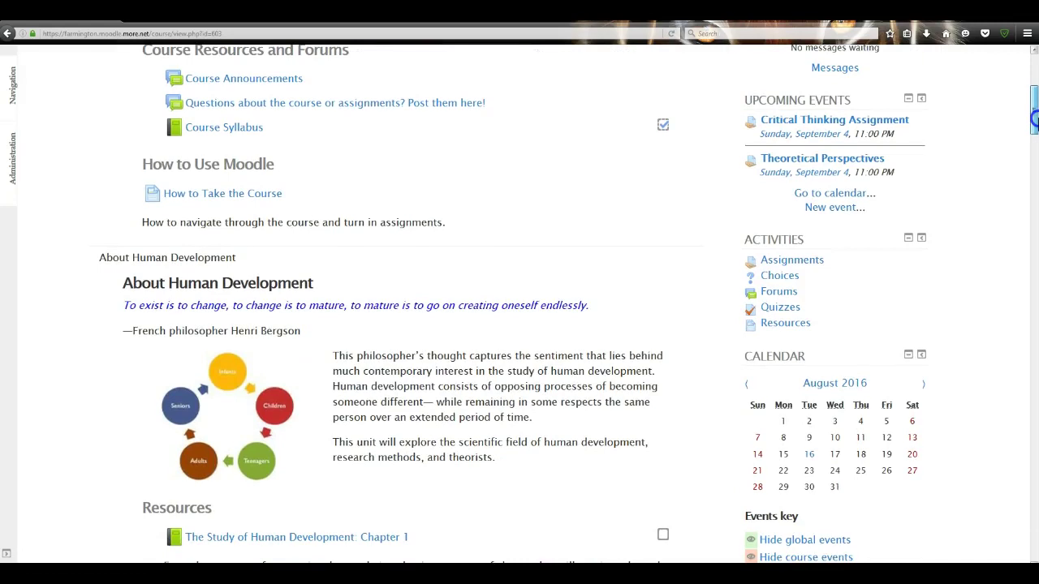
left_click(255, 200)
left_click(1034, 120)
left_click_drag(1033, 117, 1033, 130)
left_click(18, 106)
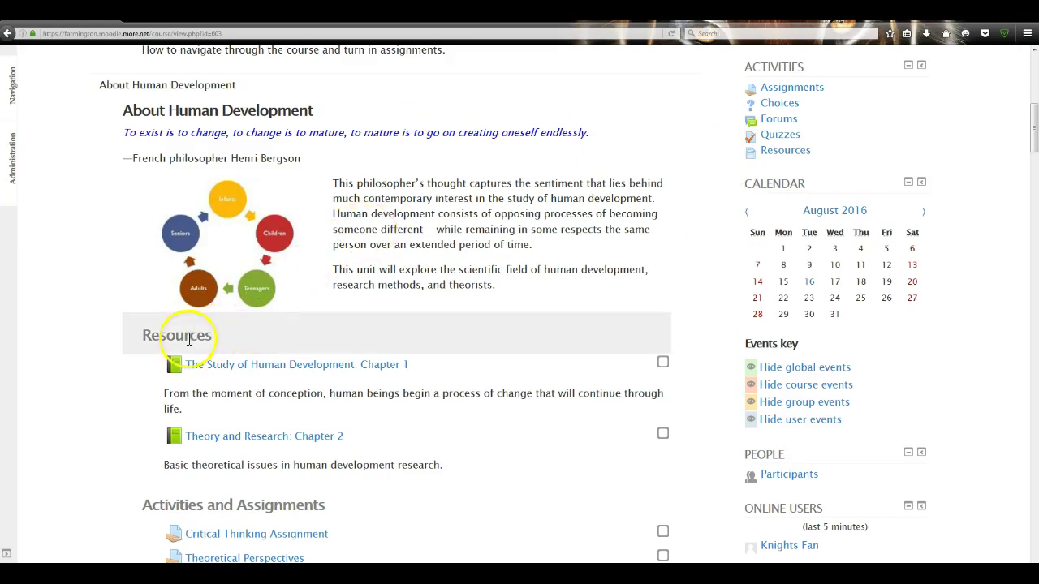
left_click_drag(1035, 152, 1035, 170)
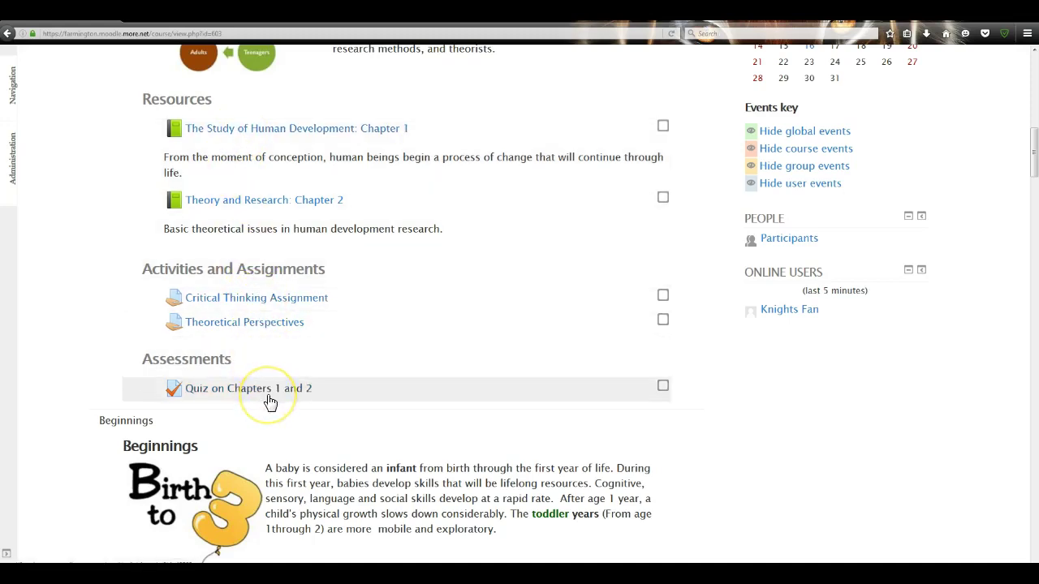
left_click_drag(1034, 157, 1033, 204)
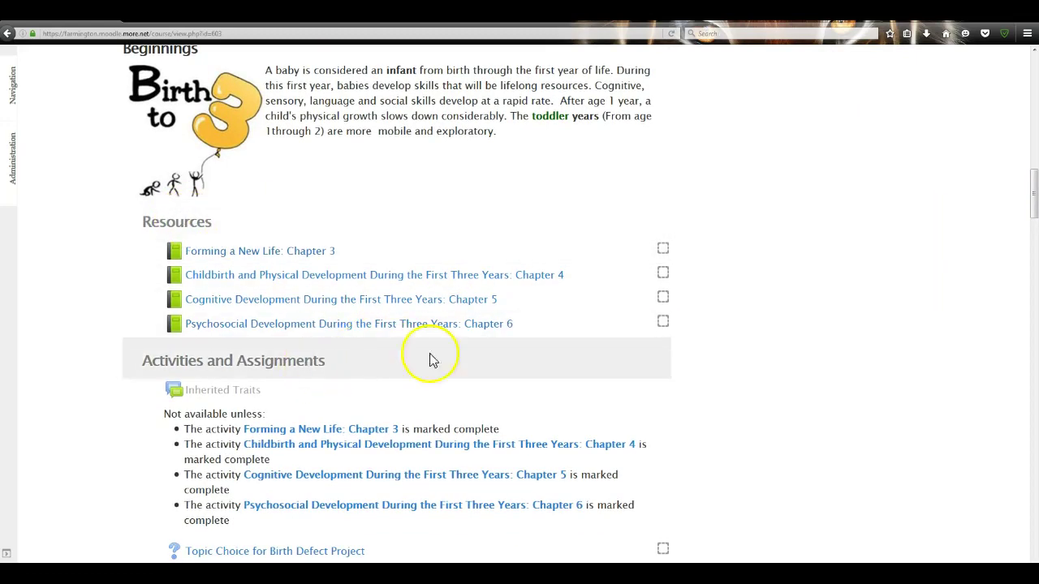
left_click_drag(1032, 204, 1033, 276)
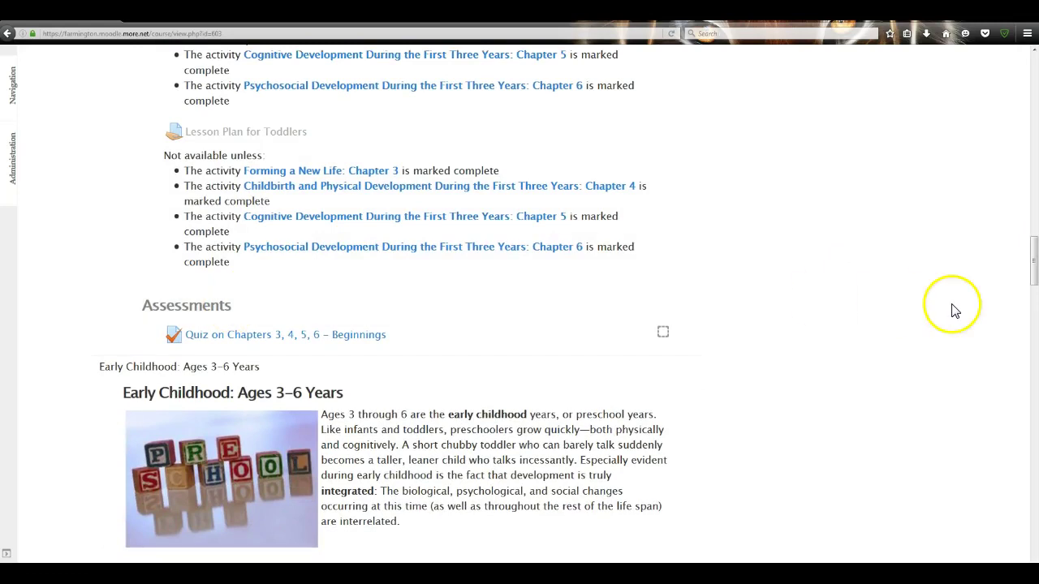
Open the book The Study of Human Development: Chapter 1 and look over its first page and table of contents.
left_click_drag(1032, 273, 1034, 157)
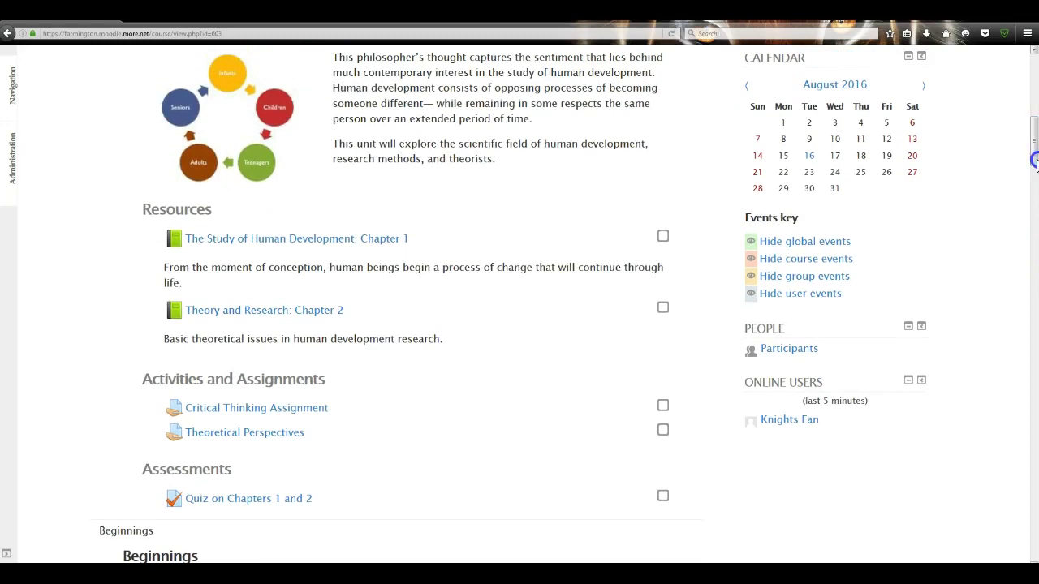
left_click(331, 243)
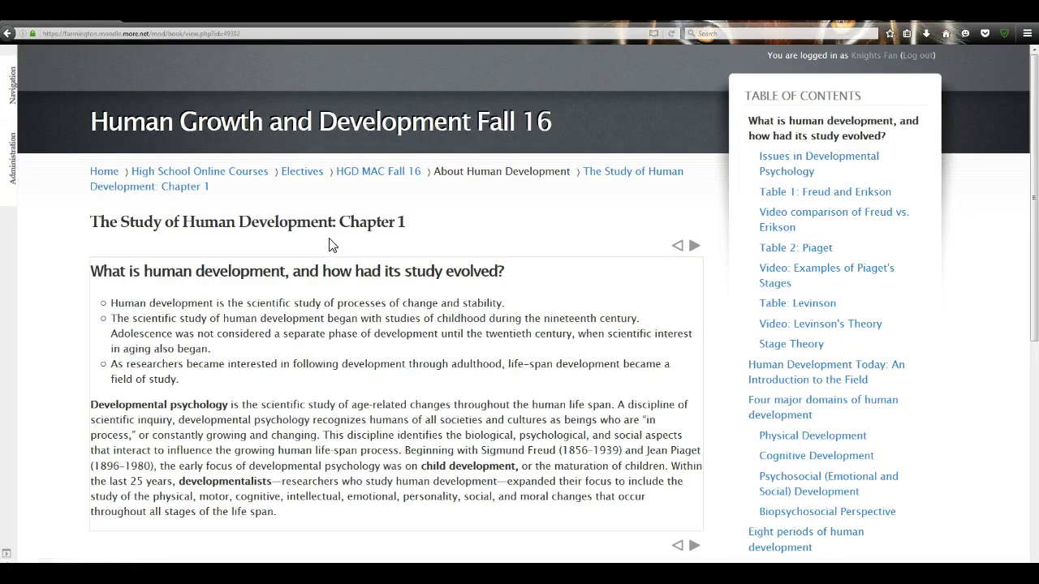
mouse_move(1034, 231)
left_mouse_down()
mouse_move(1035, 252)
mouse_move(1035, 242)
left_mouse_up()
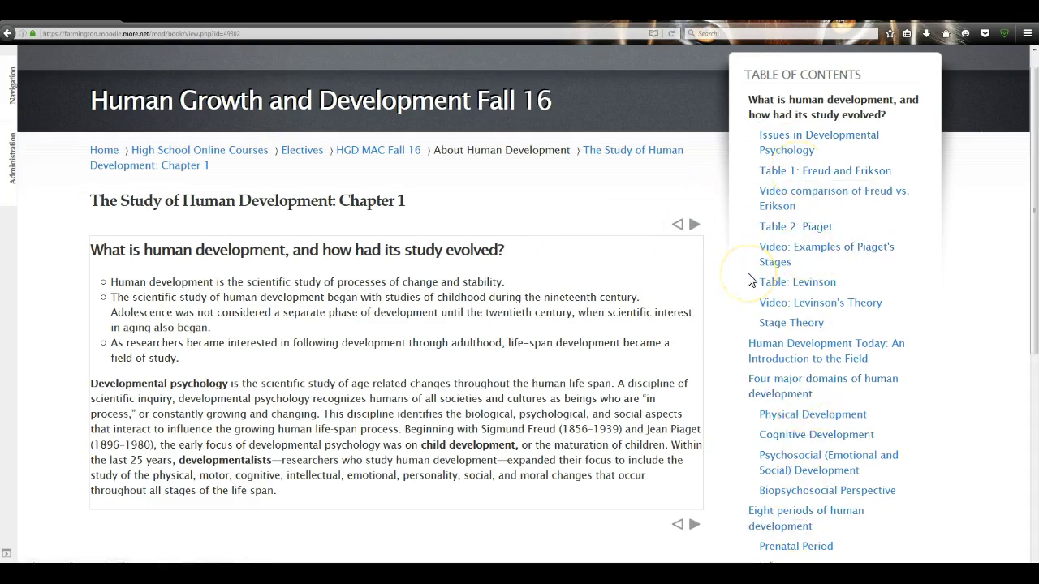
left_click(695, 227)
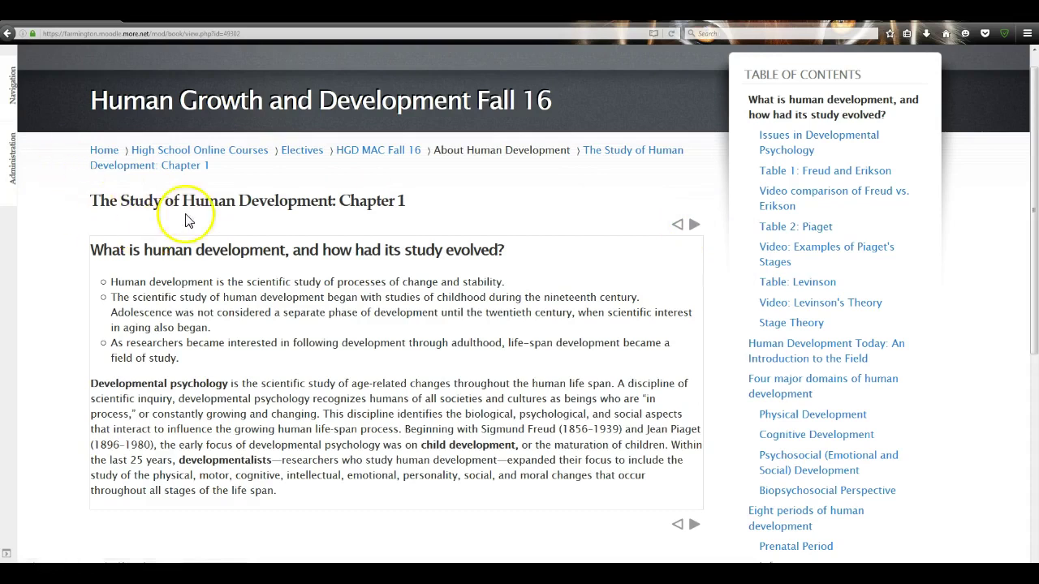
left_click(11, 166)
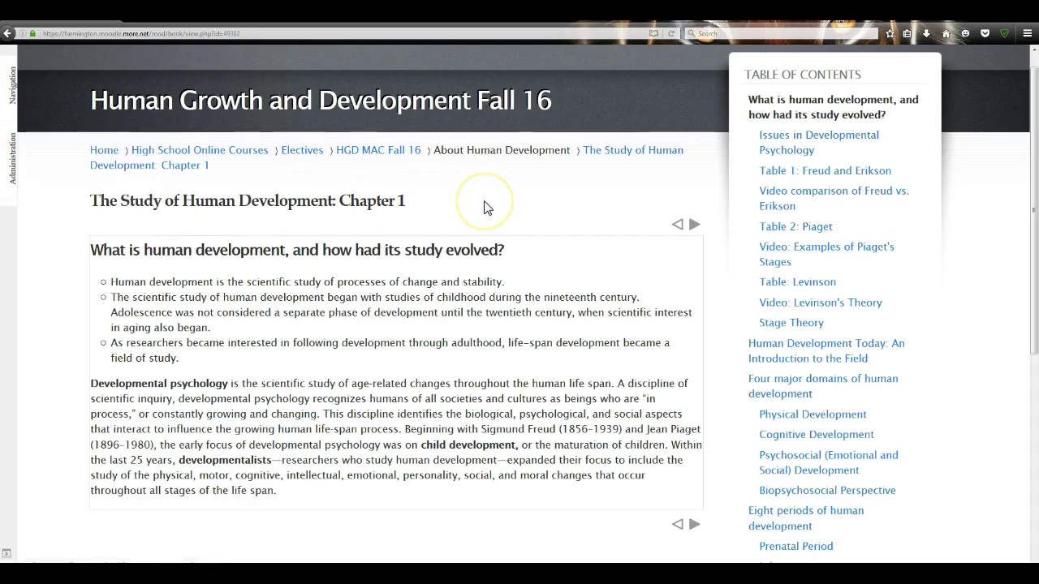
Page forward through Issues in Developmental Psychology and Table 1: Freud and Erikson to the embedded Freud vs. Erikson comparison video.
left_click(692, 228)
left_click(694, 250)
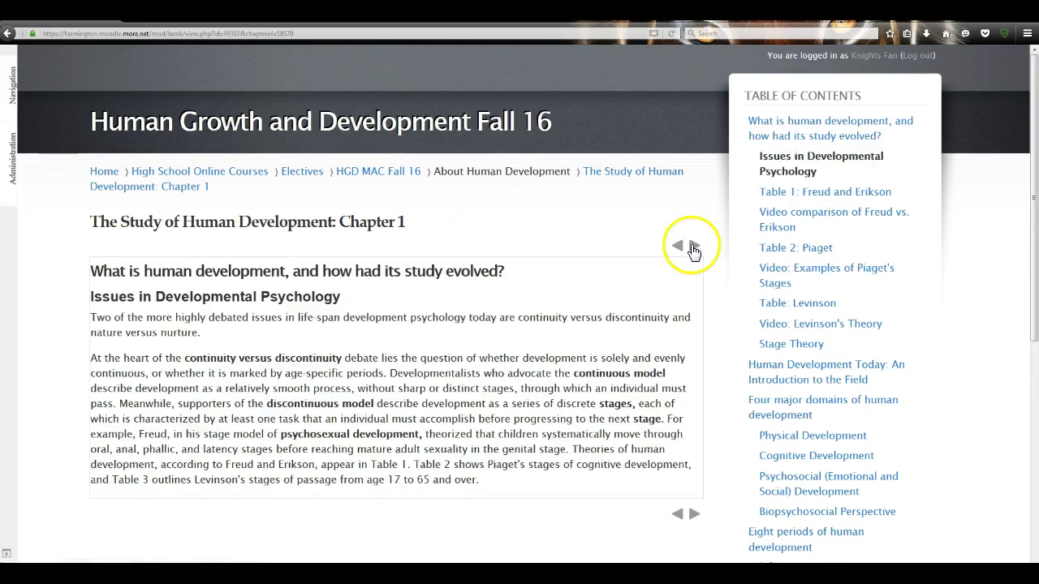
left_click(693, 250)
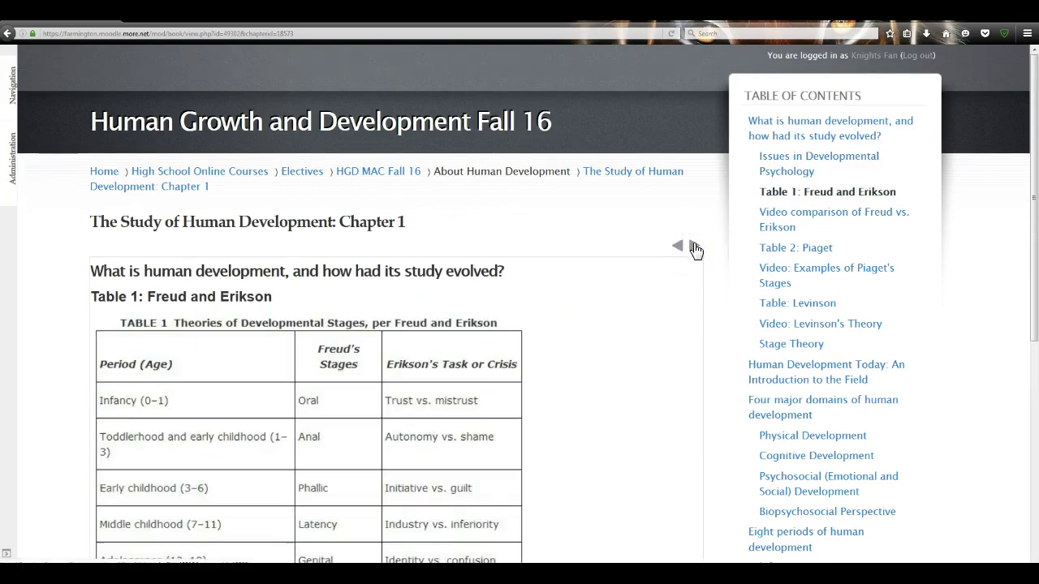
left_click_drag(1032, 139, 1035, 214)
left_click(694, 142)
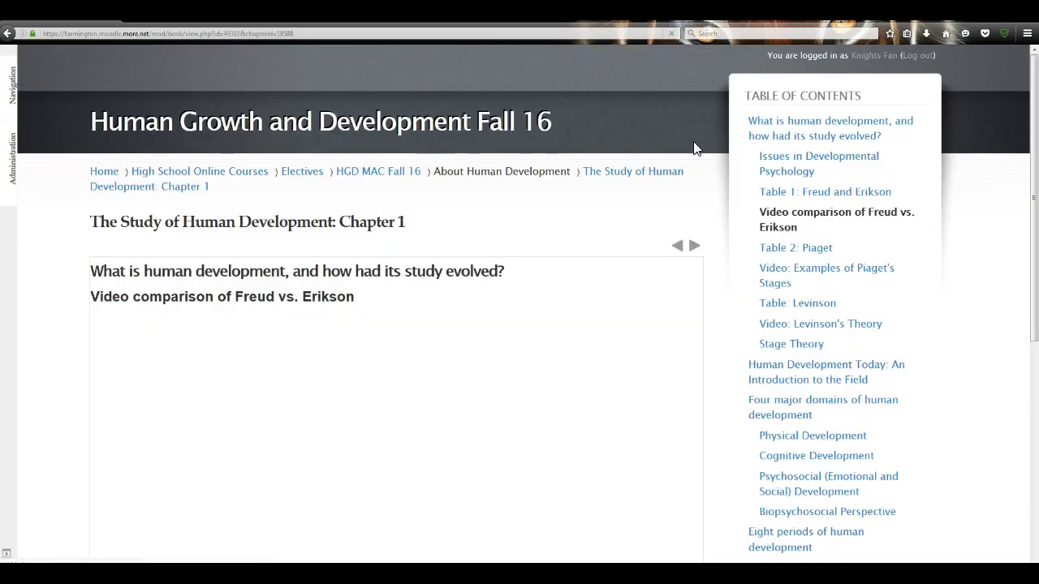
left_click_drag(1032, 123, 1035, 187)
left_click(322, 354)
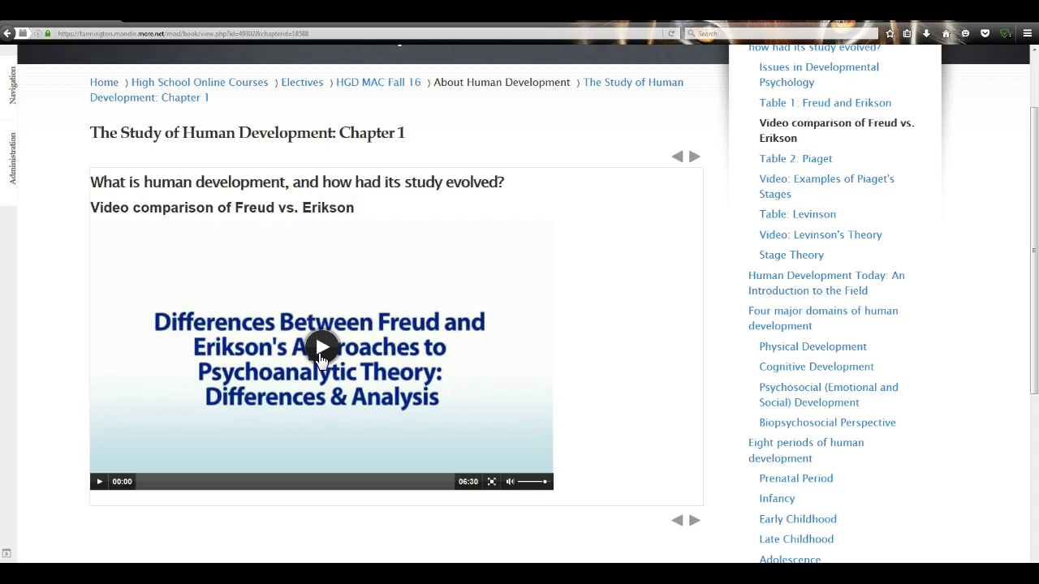
Continue paging through the Chapter 1 book past Table 2: Piaget to Table: Levinson.
left_click(694, 156)
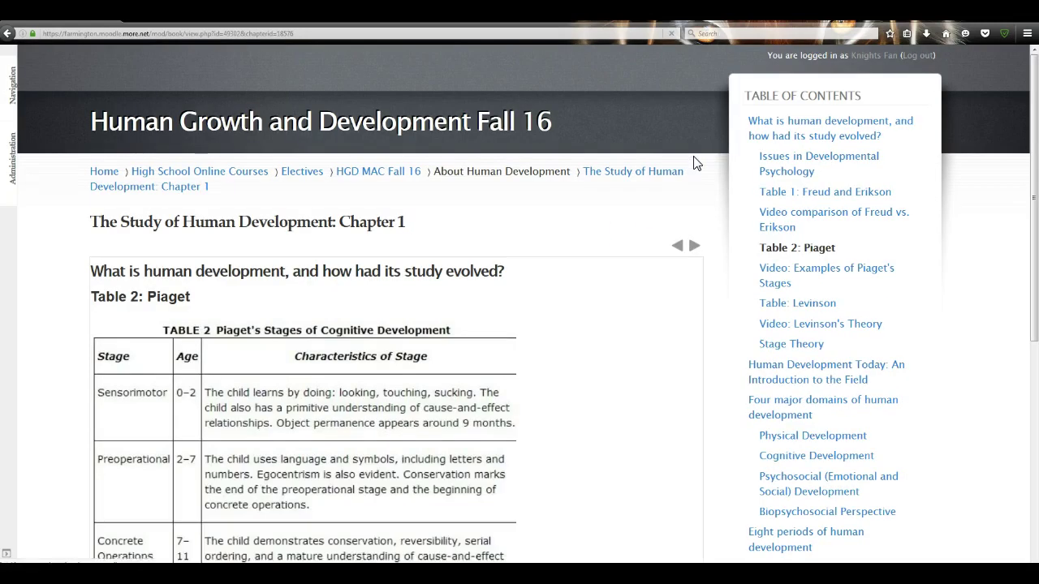
left_click(693, 247)
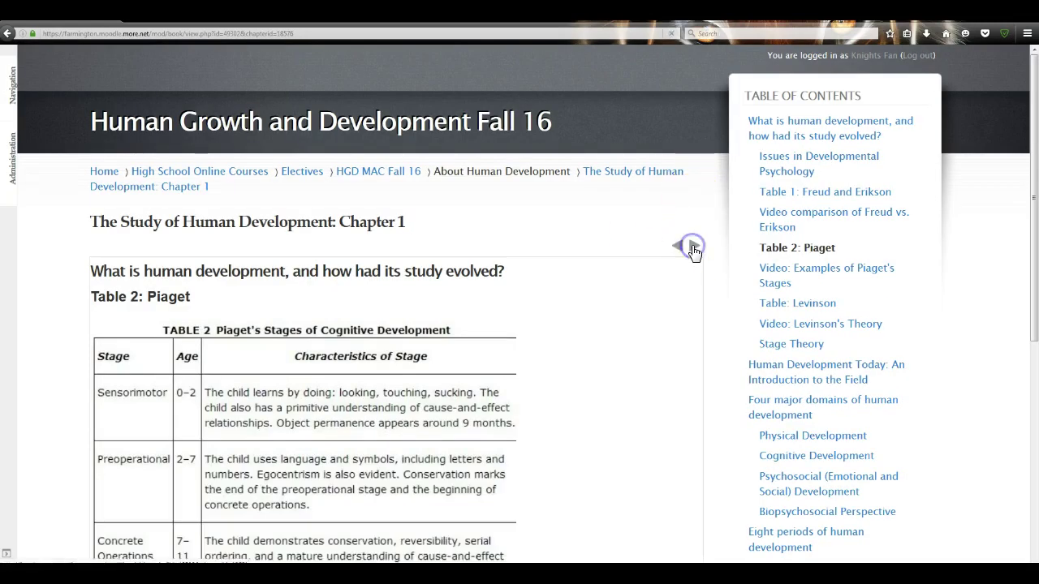
left_click(694, 247)
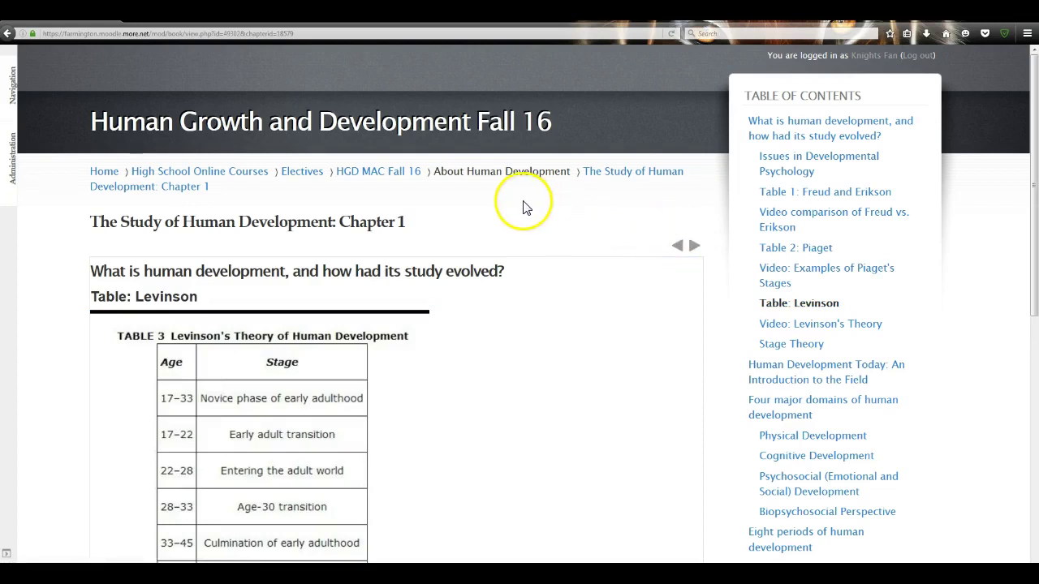
Return to the HGD MAC Fall 16 course page and view the About Human Development unit's assignments and quiz.
left_click(357, 177)
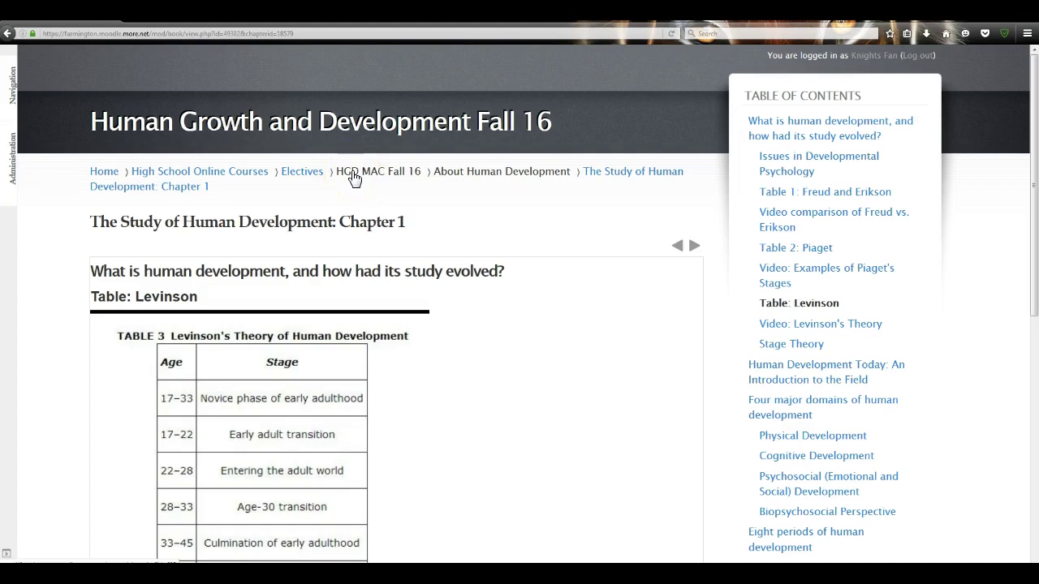
left_click(355, 177)
left_click(1033, 74)
left_click_drag(1033, 74, 1034, 152)
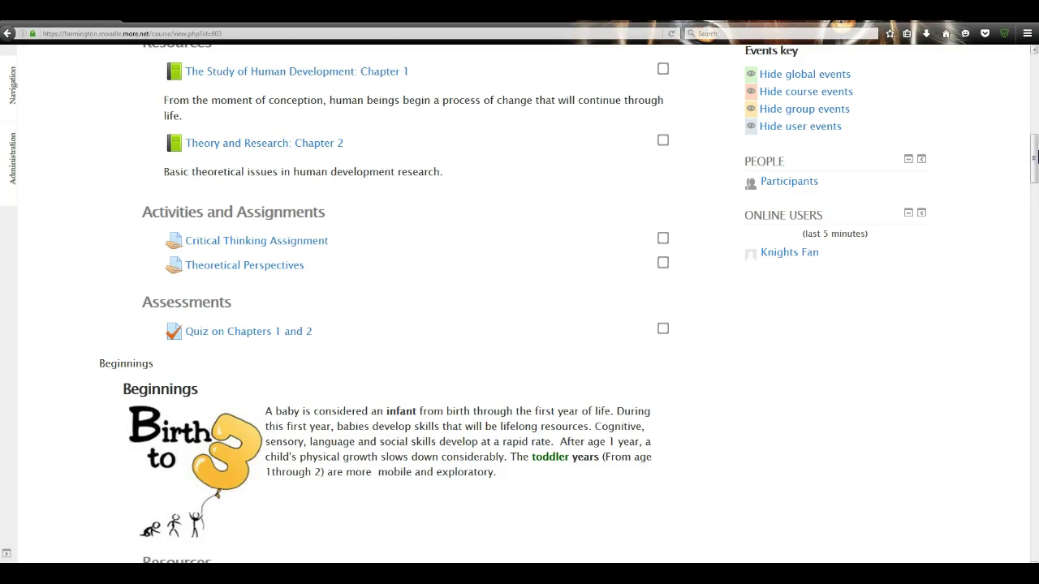
Open the list of all course assignments and reduce the page zoom to review their topics, due dates and submission status.
left_click(1035, 152)
left_click_drag(1035, 153, 1035, 112)
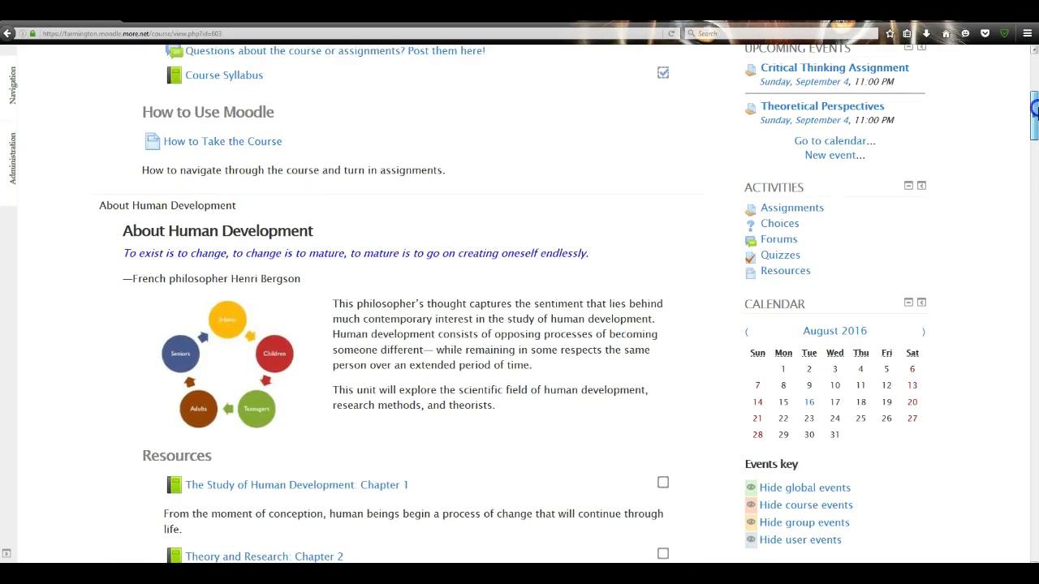
left_click(807, 213)
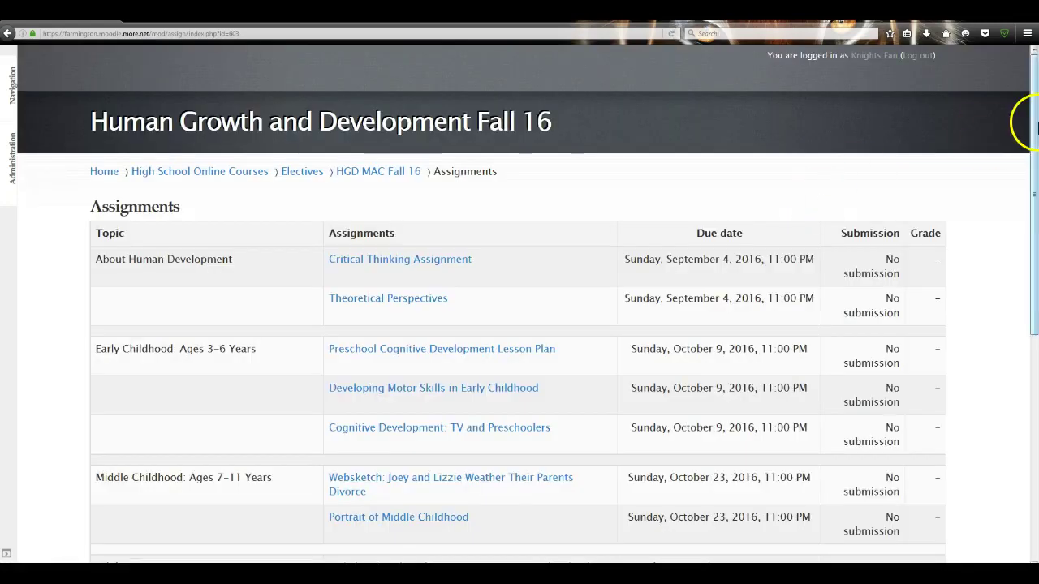
left_click_drag(1033, 83, 1035, 104)
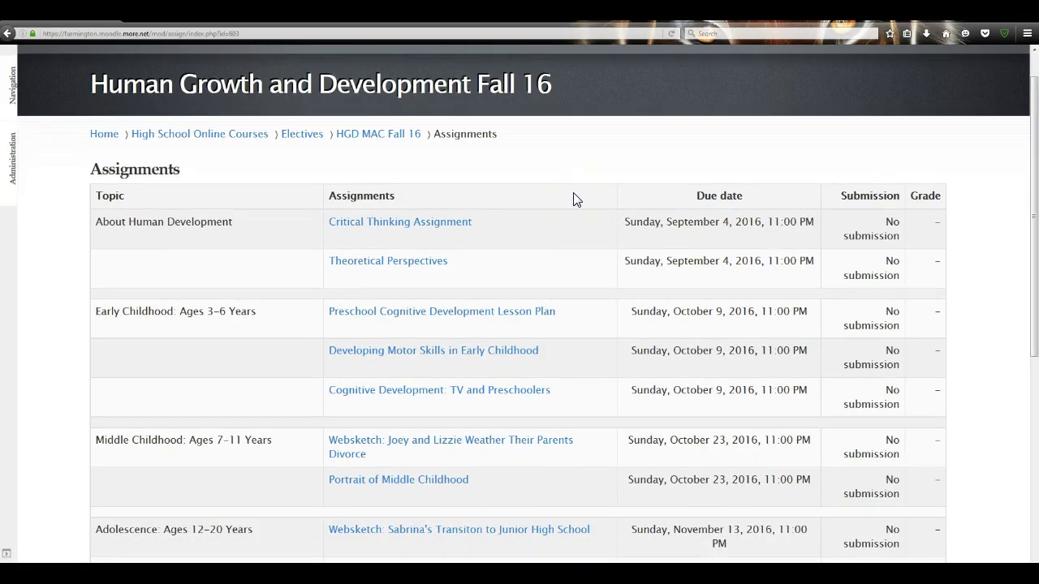
key("ctrl+minus")
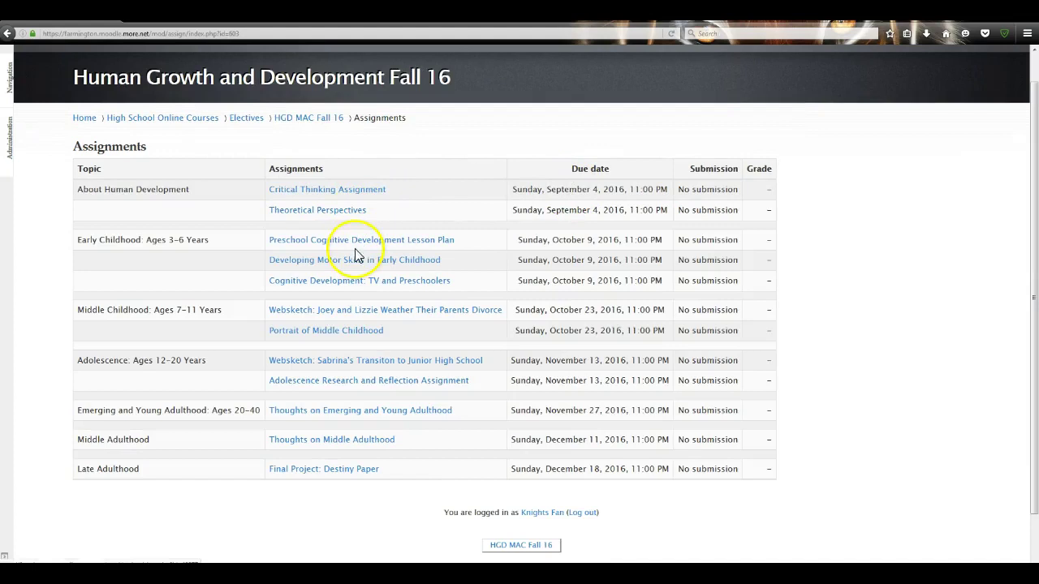
View the Critical Thinking Assignment from the assignments list, and reopen it from the About Human Development unit on the course page.
left_click(354, 197)
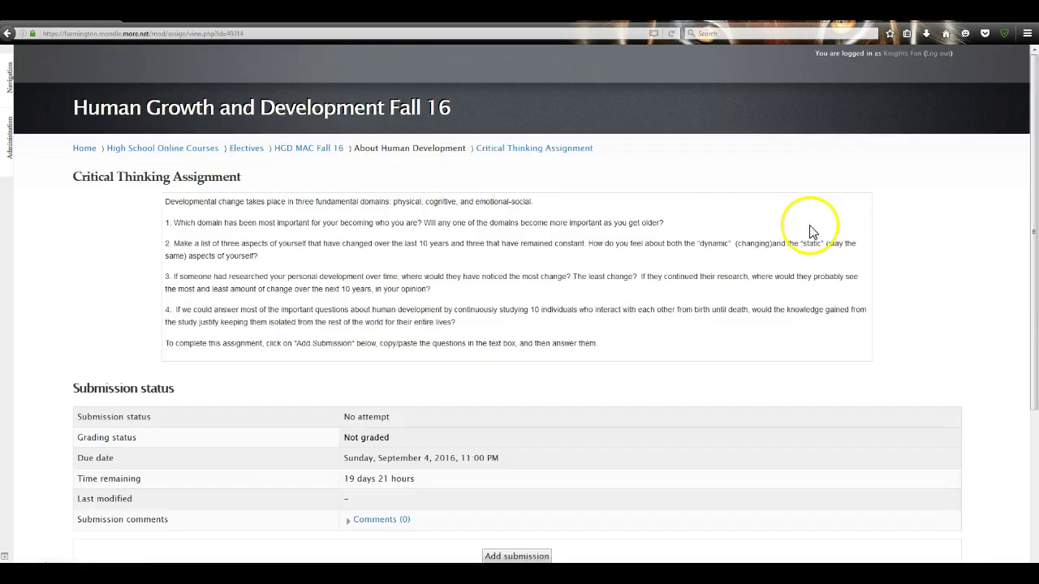
mouse_move(1032, 82)
left_mouse_down()
mouse_move(1032, 105)
mouse_move(1032, 81)
left_mouse_up()
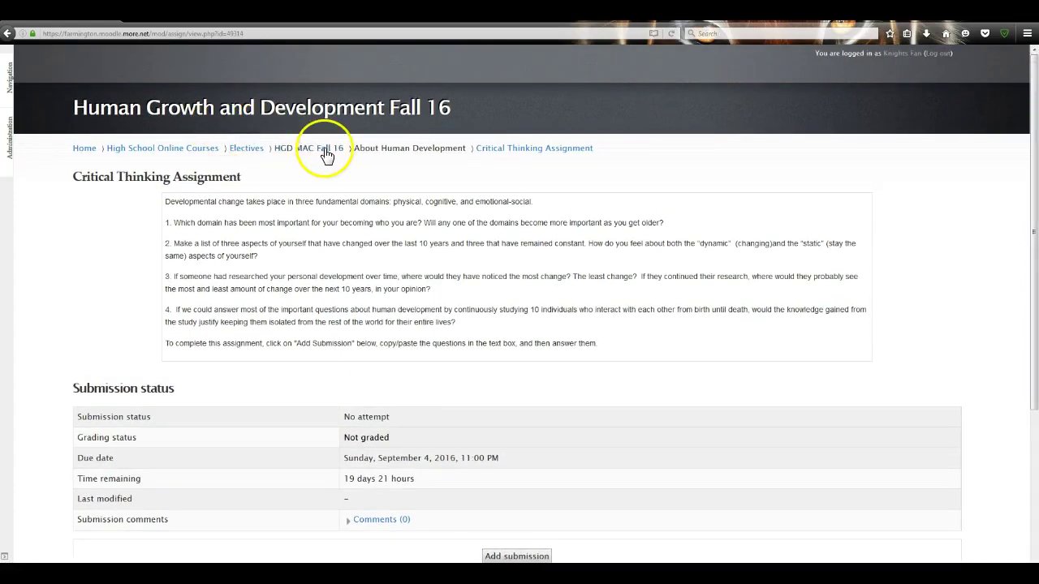
left_click(322, 153)
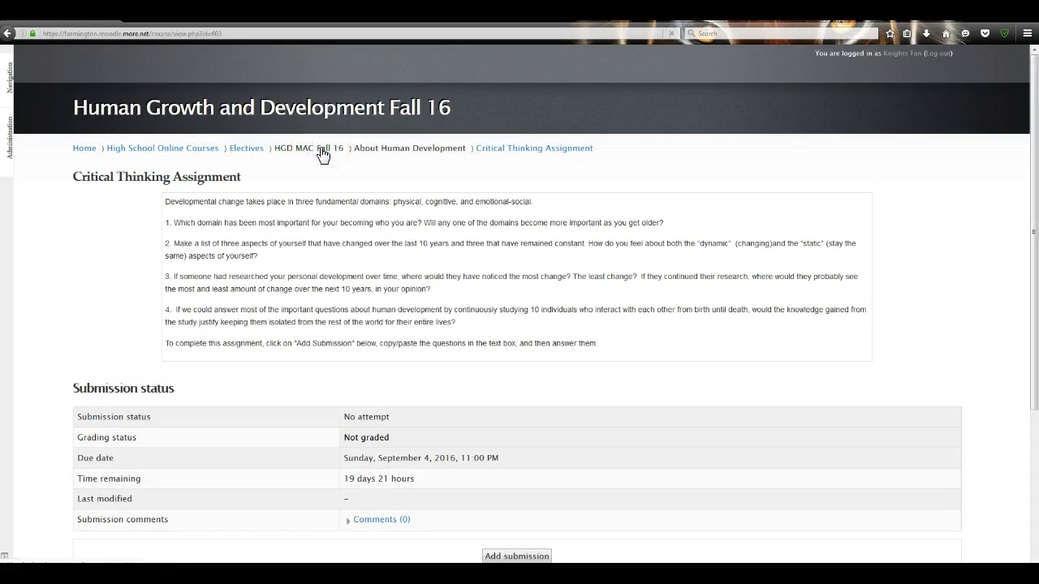
left_click_drag(1030, 84, 1034, 164)
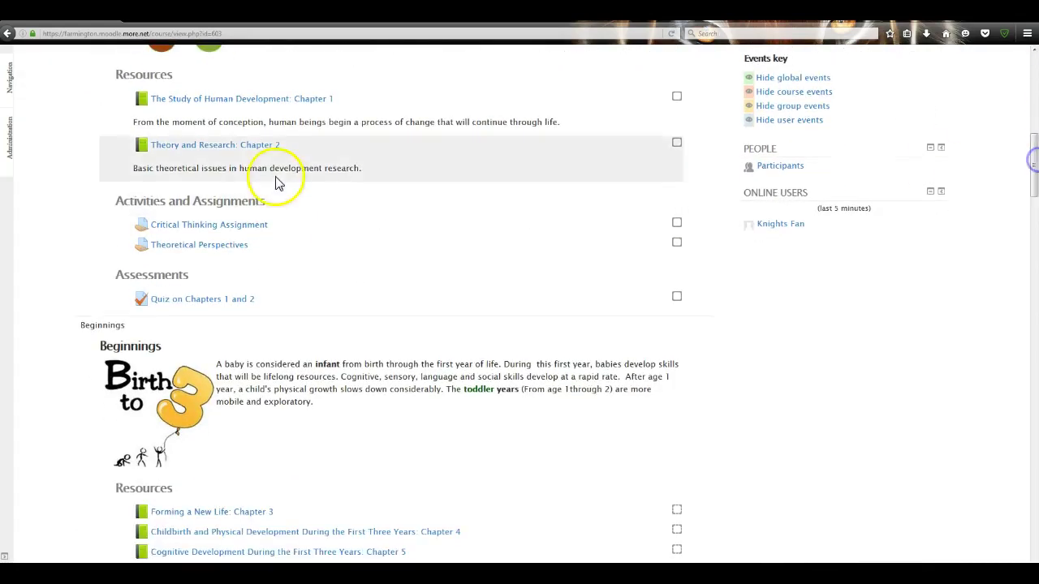
left_click(249, 235)
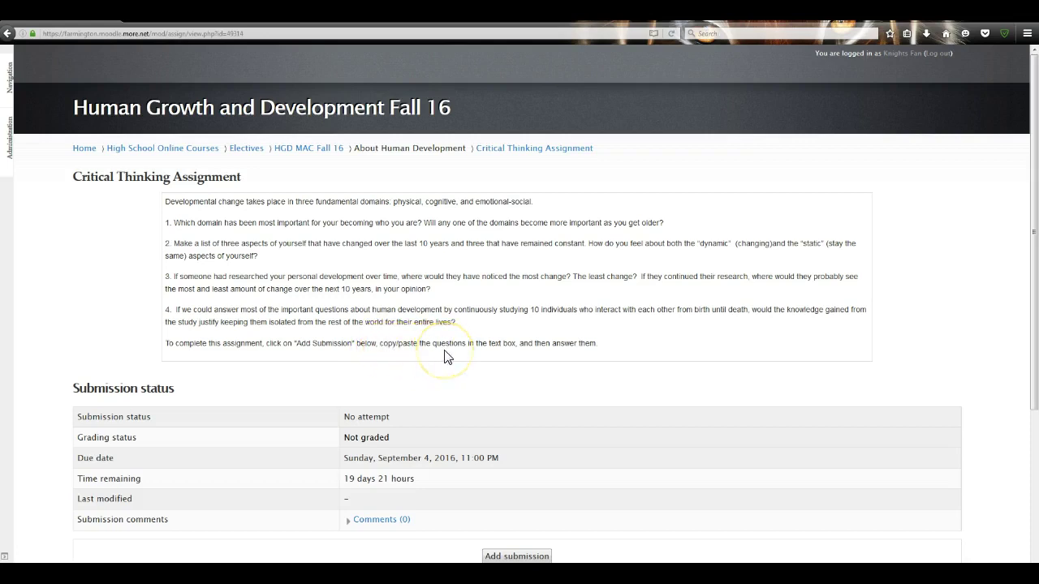
Copy the four Critical Thinking Assignment questions and paste them into the online text of a new submission, with the full editor toolbar shown.
left_click_drag(456, 322, 161, 224)
key("ctrl+c")
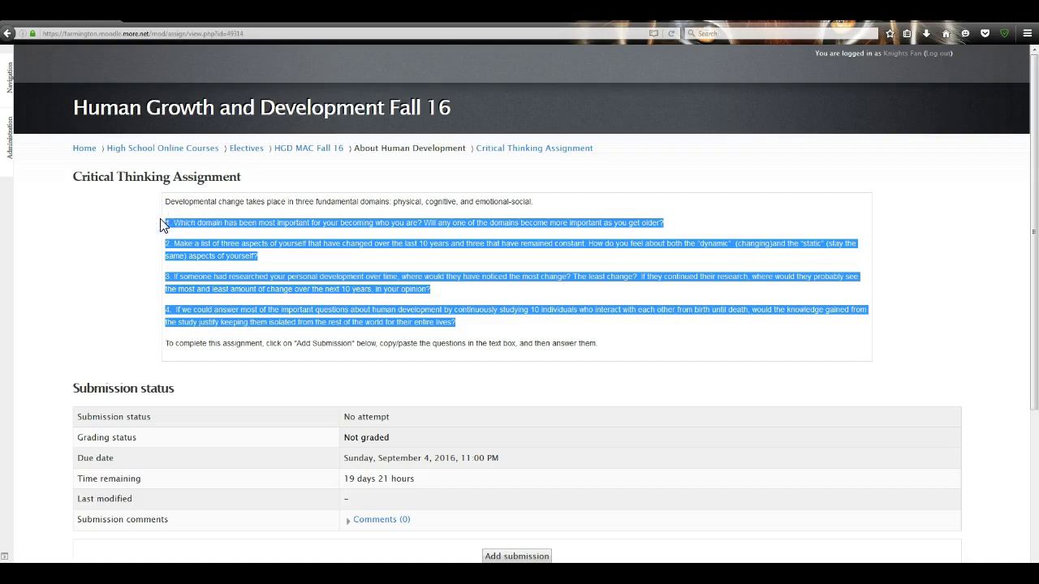
left_click_drag(1034, 193, 1035, 256)
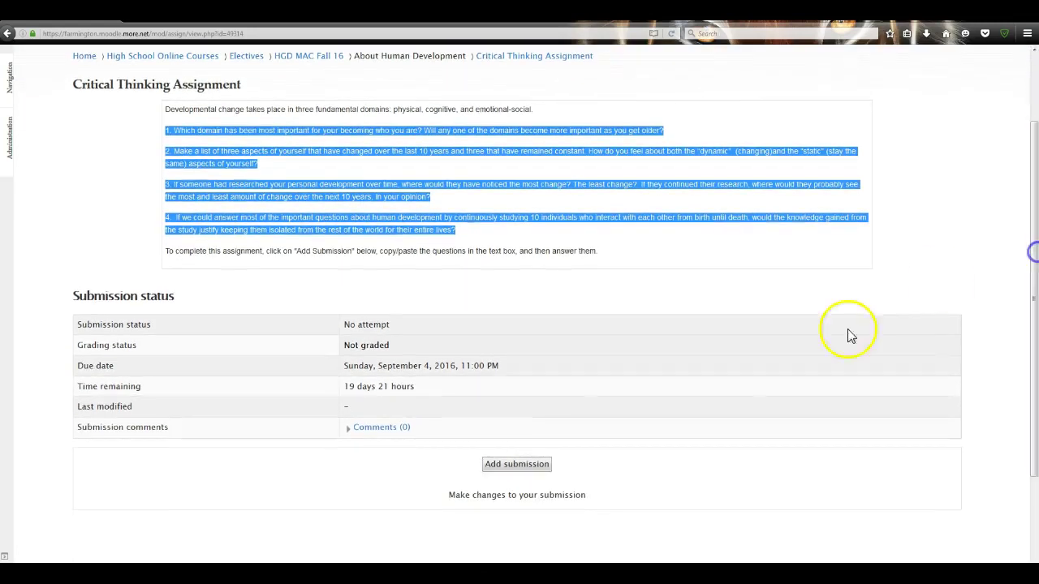
left_click(531, 469)
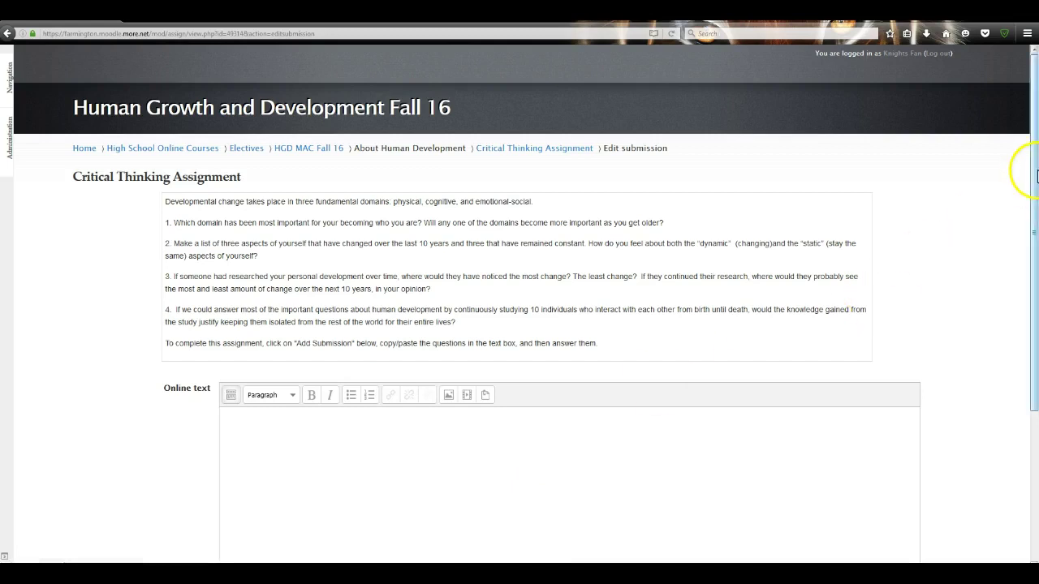
left_click_drag(1034, 175, 1033, 260)
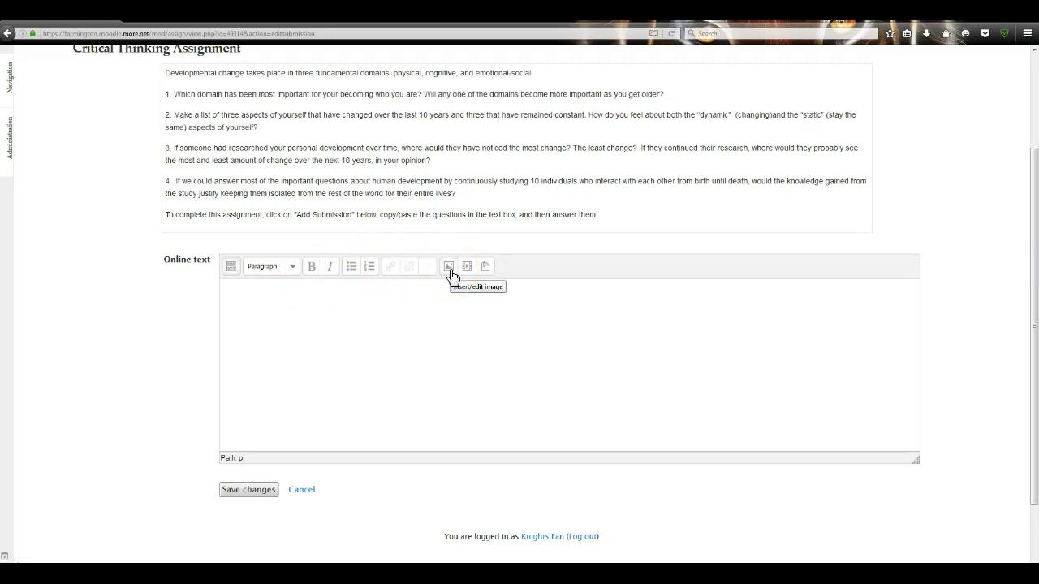
left_click(232, 272)
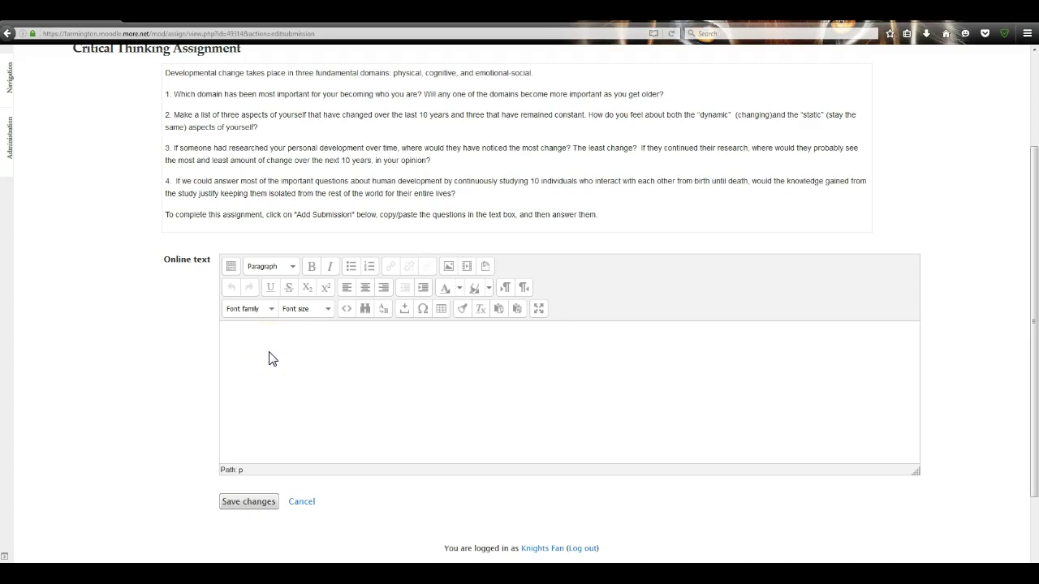
key("ctrl+v")
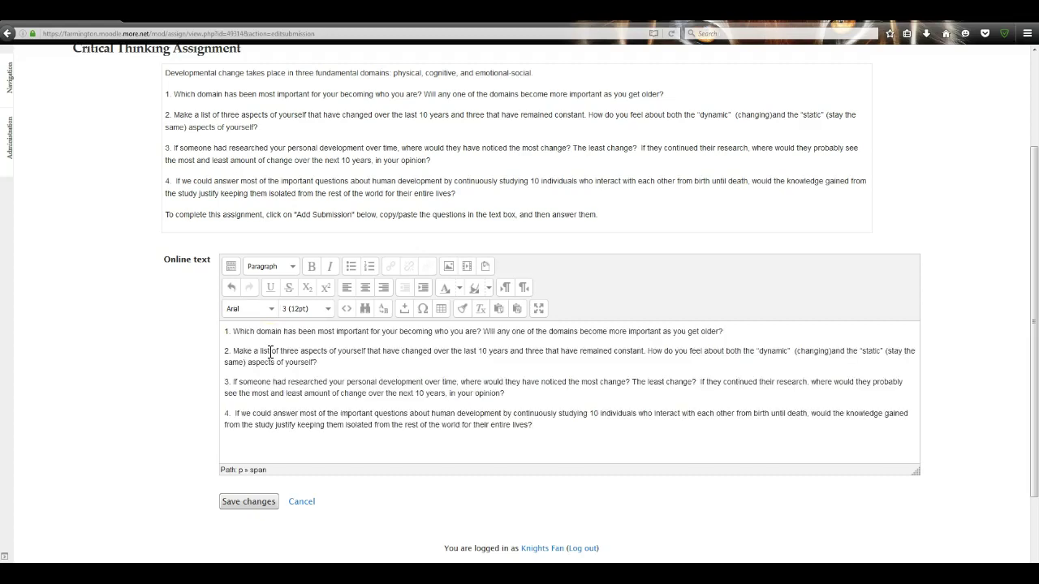
Enter "This is my answer......" below question 1 and "This is my answer...." below question 2, and save the submission.
left_click(729, 330)
key("Return")
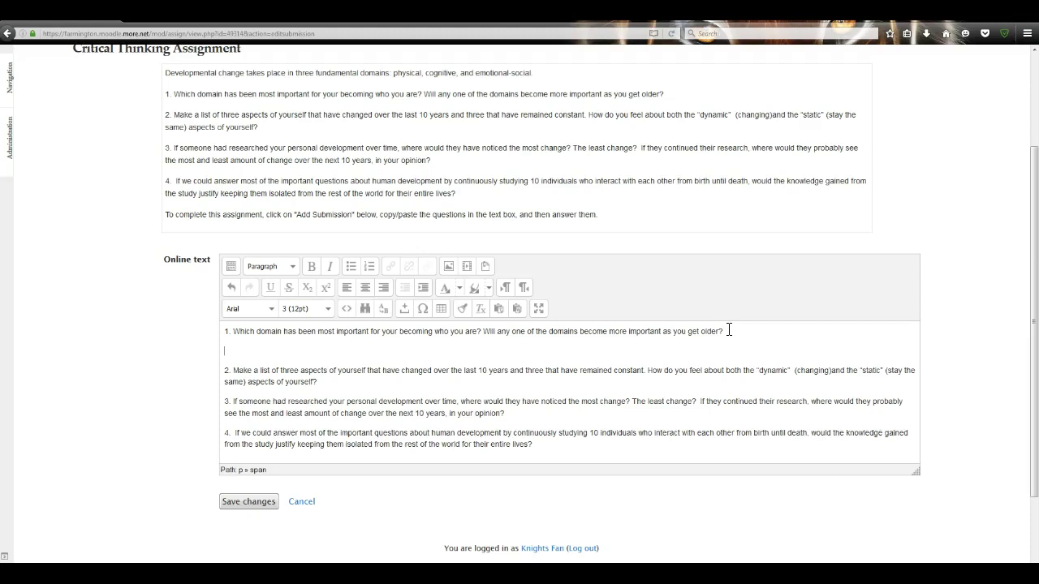
type("This is my answer......")
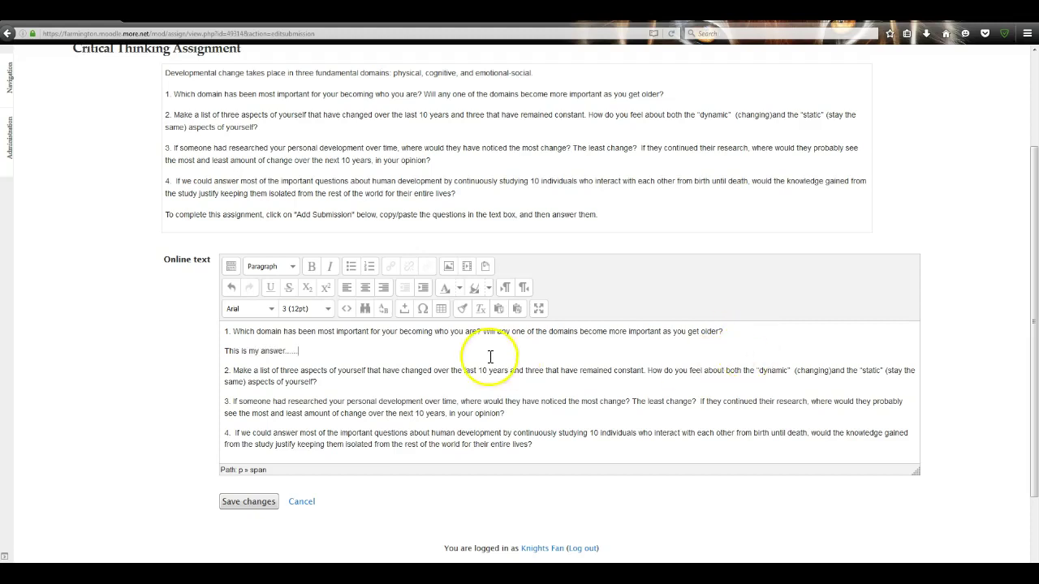
left_click(345, 383)
key("Return")
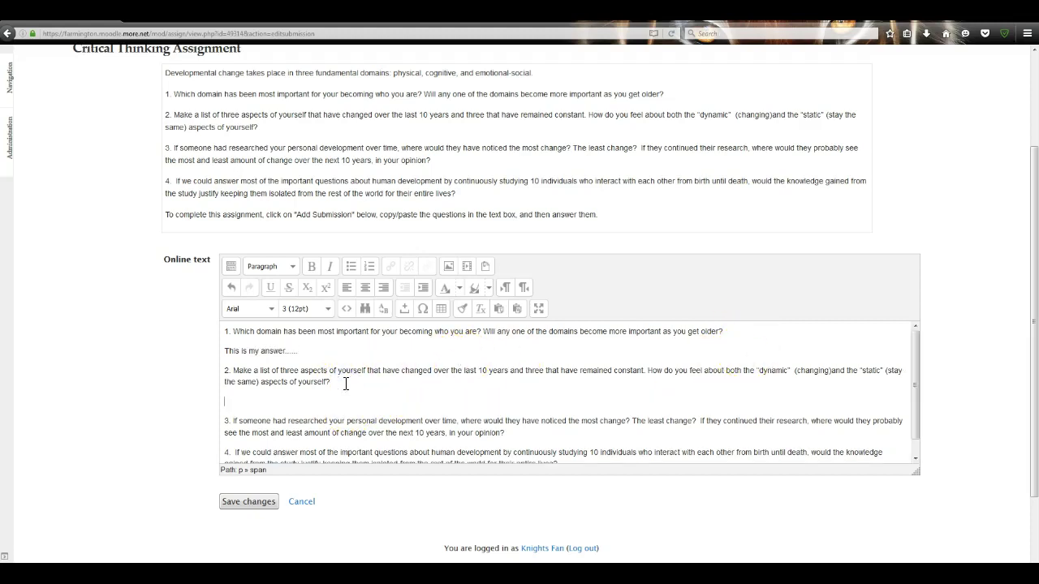
type("This is my answer....")
left_click(244, 508)
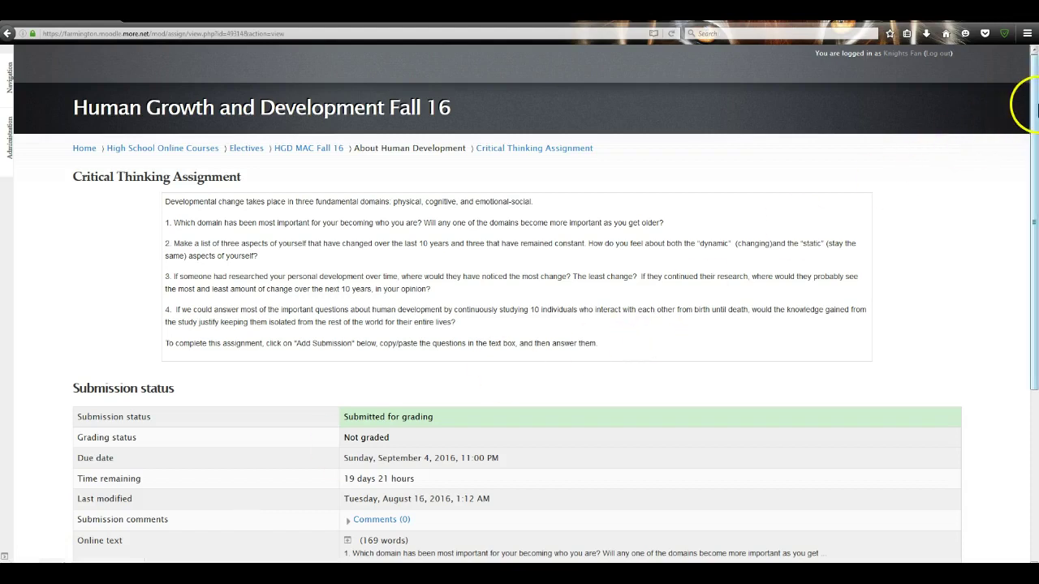
Edit the saved submission to add "This is my answer...." below question 3, and save the changes.
left_click_drag(1033, 104, 1034, 177)
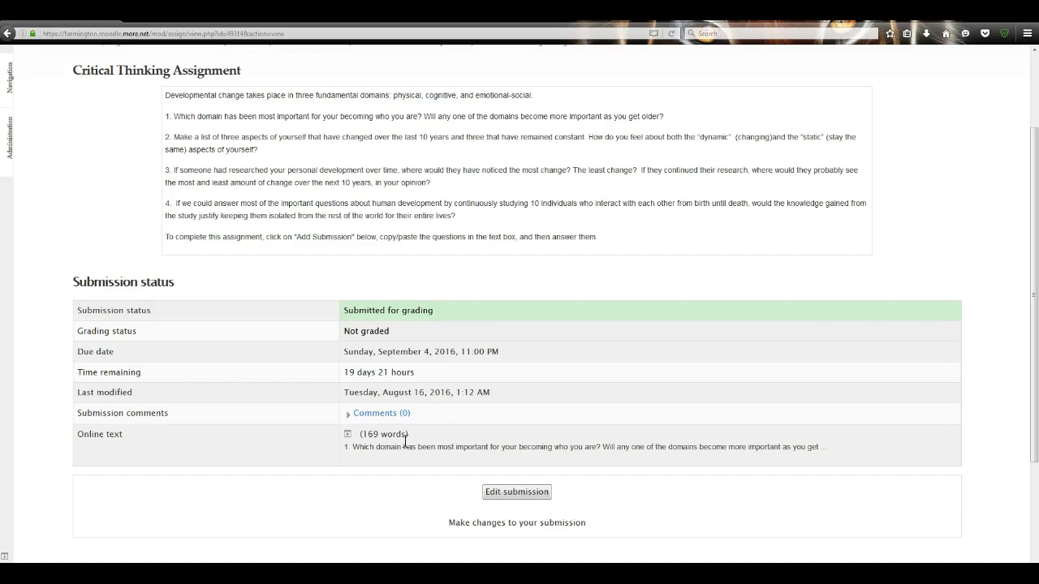
left_click(516, 493)
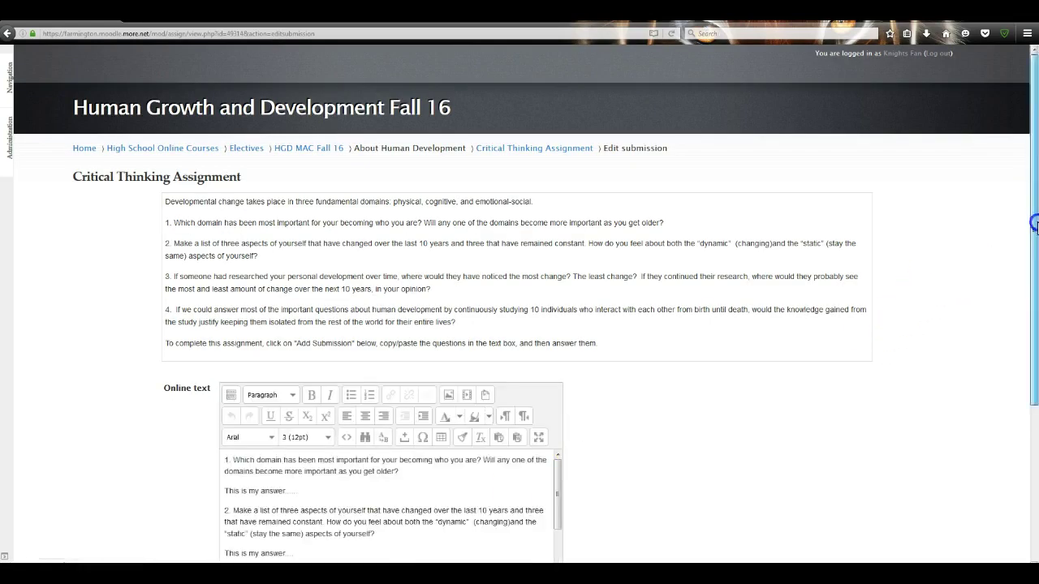
left_click_drag(1030, 211, 1031, 289)
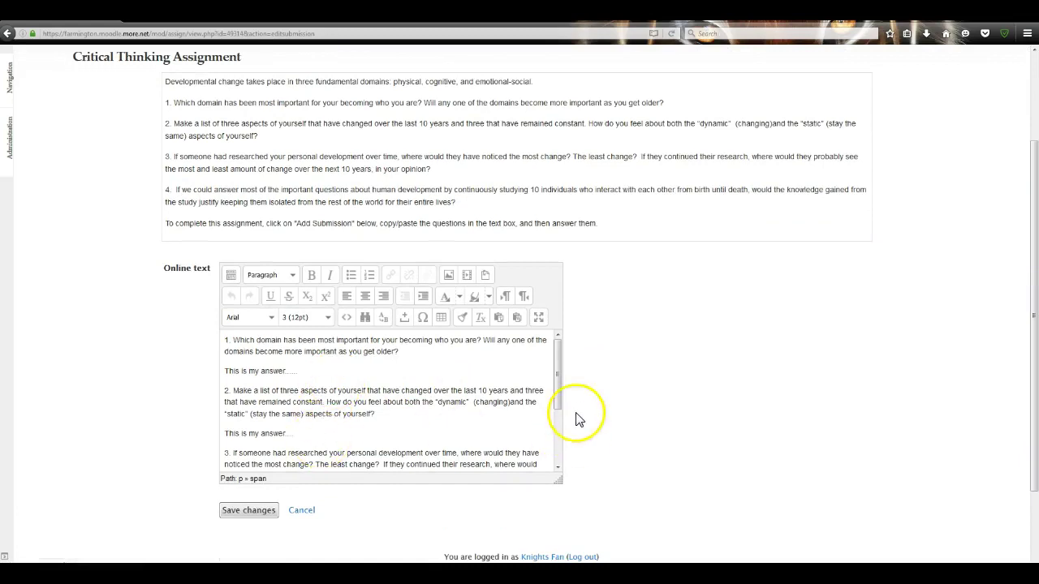
left_click_drag(557, 391, 556, 419)
left_click(294, 432)
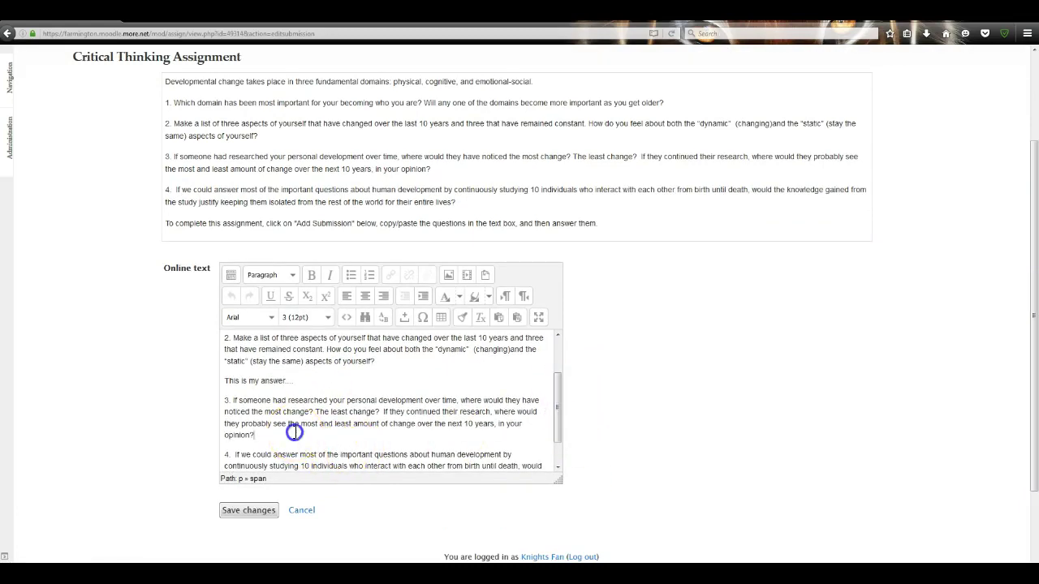
key("Return")
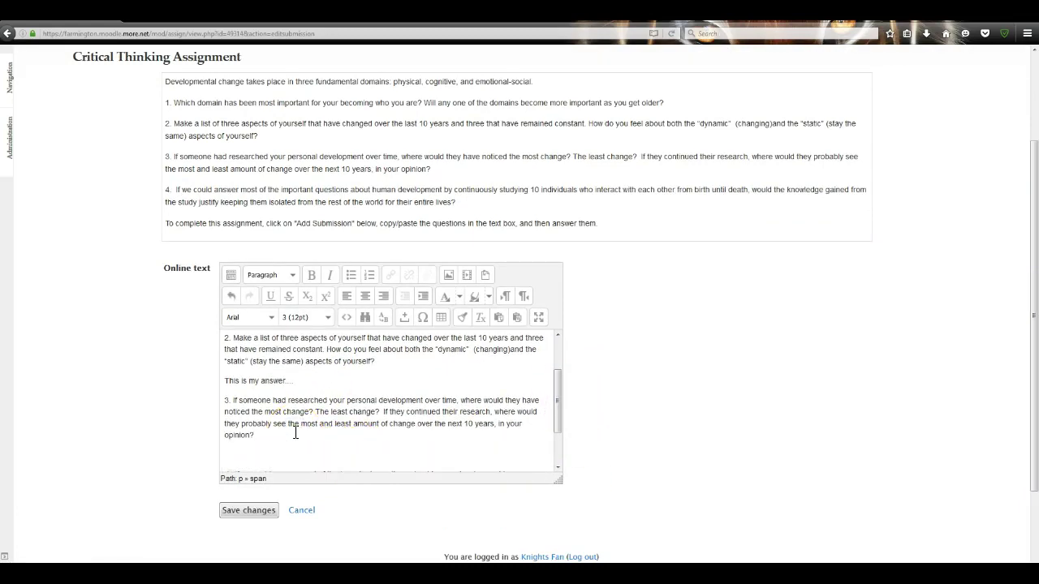
type("This is my answer....")
left_click(229, 511)
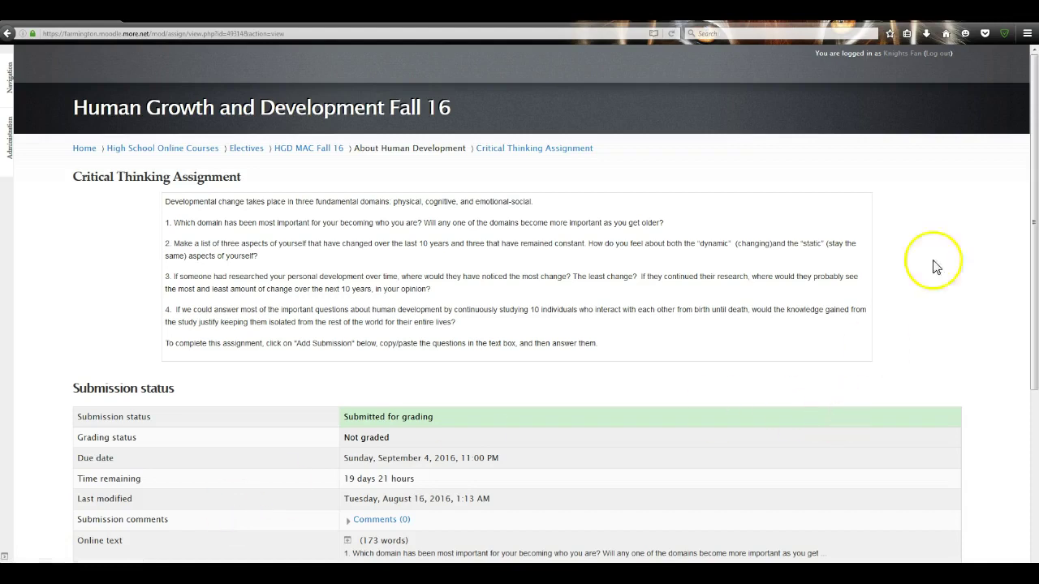
Review the assignment's submission status, and return to the HGD MAC Fall 16 course page to view the Beginnings unit's resources and restricted activities.
left_click_drag(1034, 197, 1034, 268)
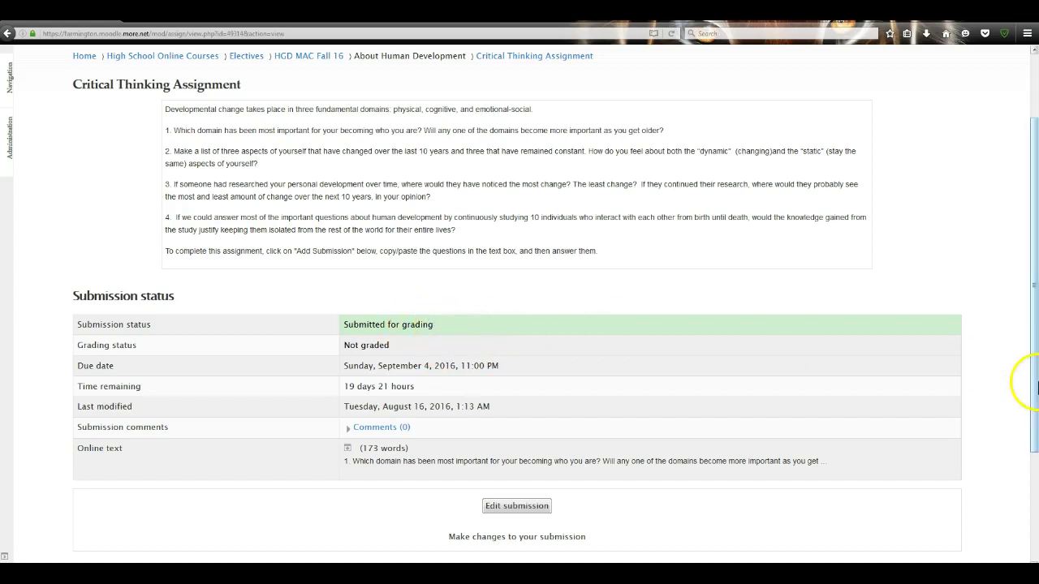
left_click_drag(1034, 388, 1033, 334)
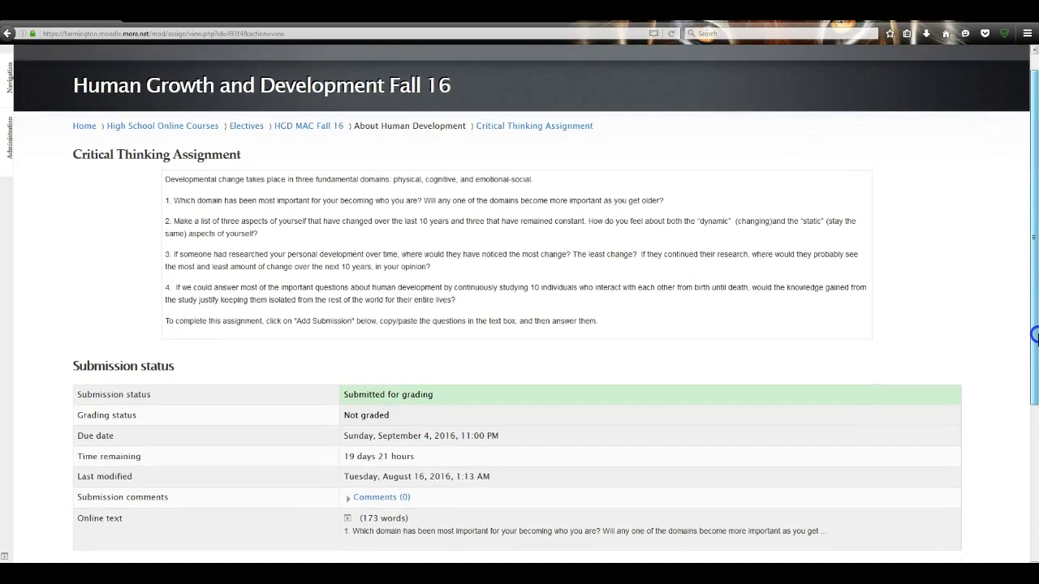
left_click(298, 129)
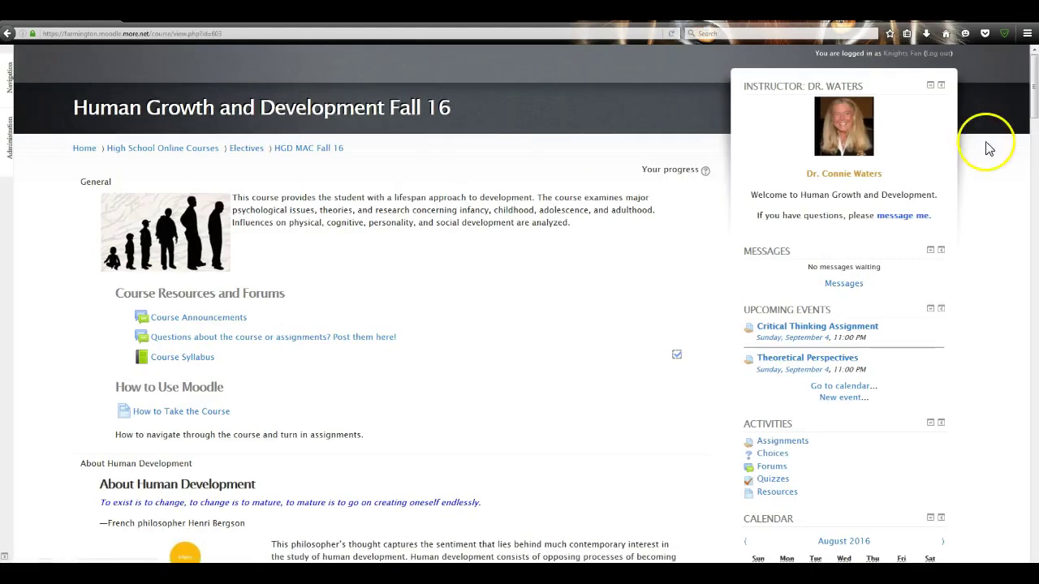
left_click_drag(1034, 101, 1034, 180)
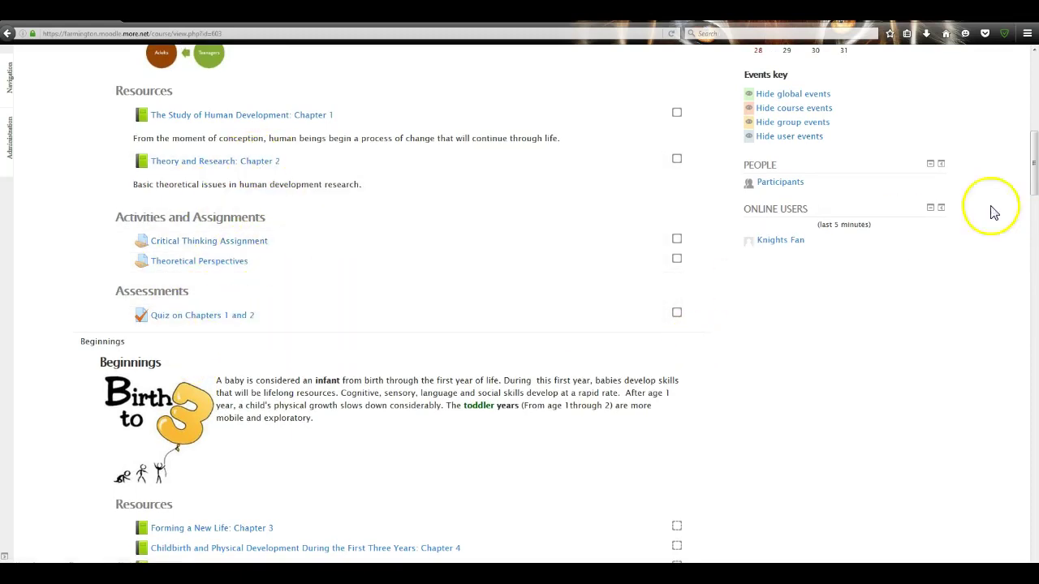
left_click_drag(1034, 170, 1033, 187)
left_click_drag(1035, 203, 1034, 216)
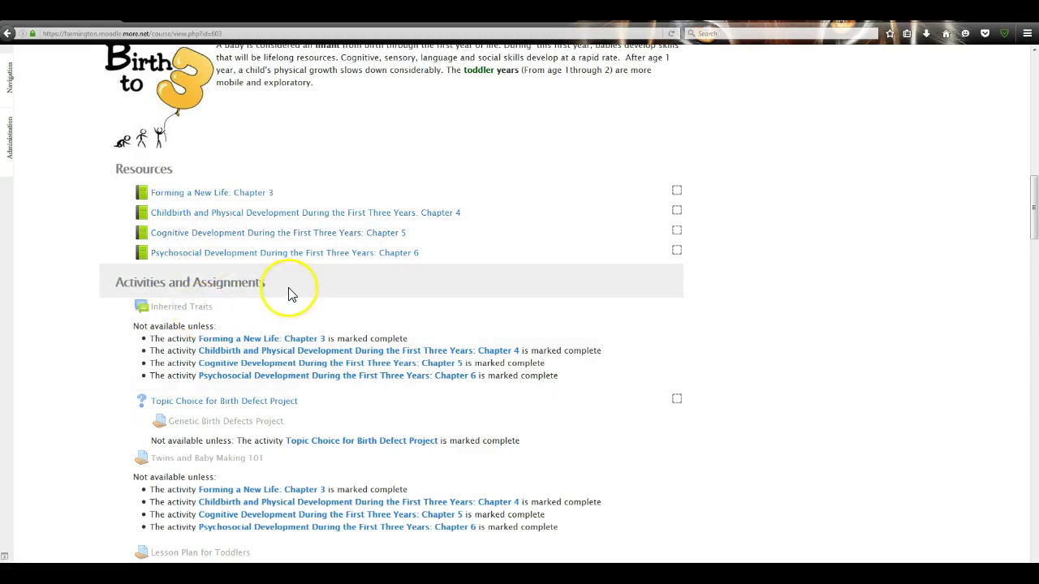
Open the Beginnings unit's books for Chapters 3, 4 and 5 in turn, returning to the course page between them.
left_click(252, 198)
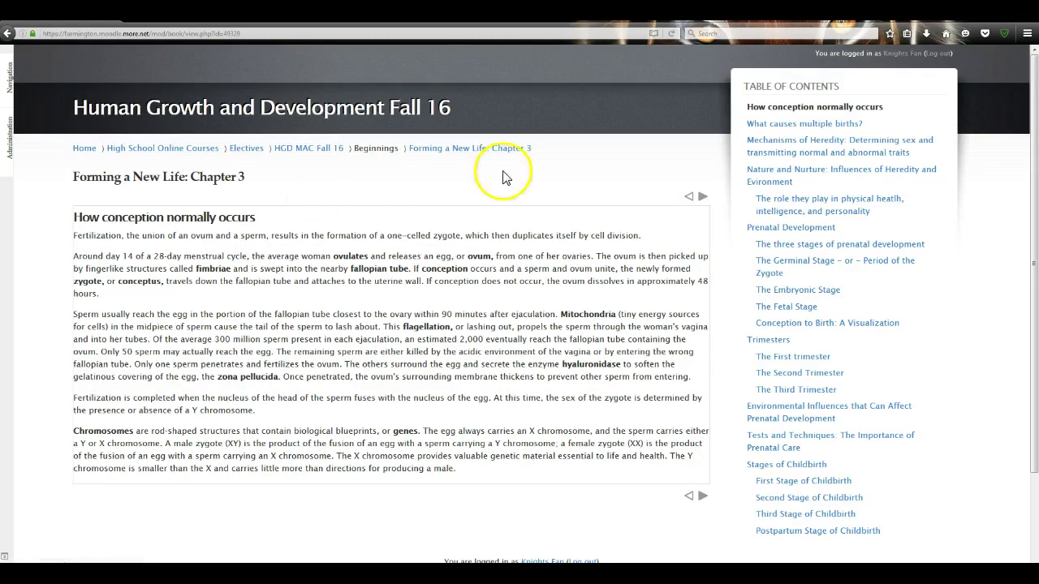
left_click(292, 151)
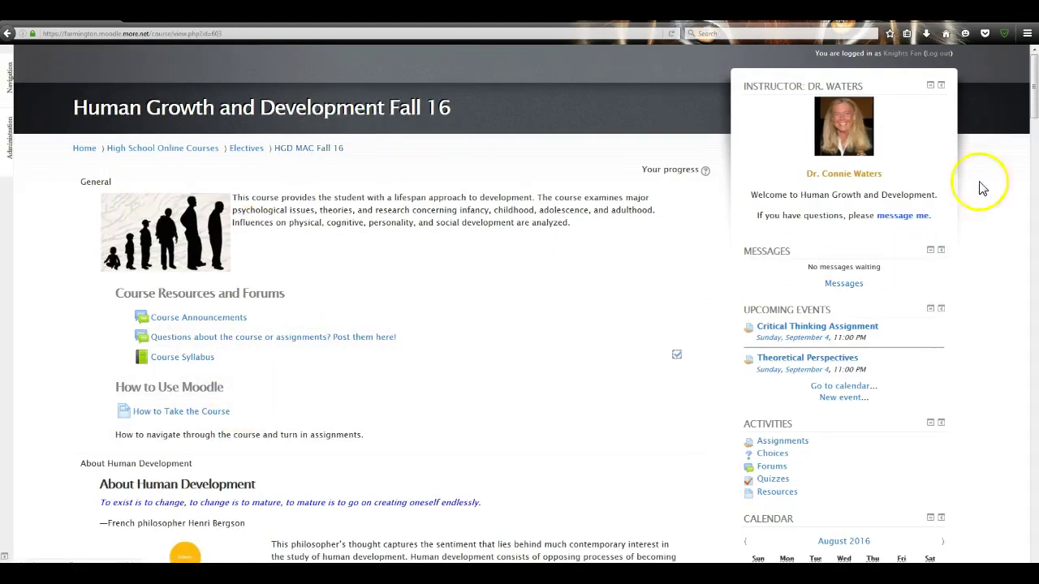
left_click_drag(1032, 114, 1034, 213)
left_click(443, 335)
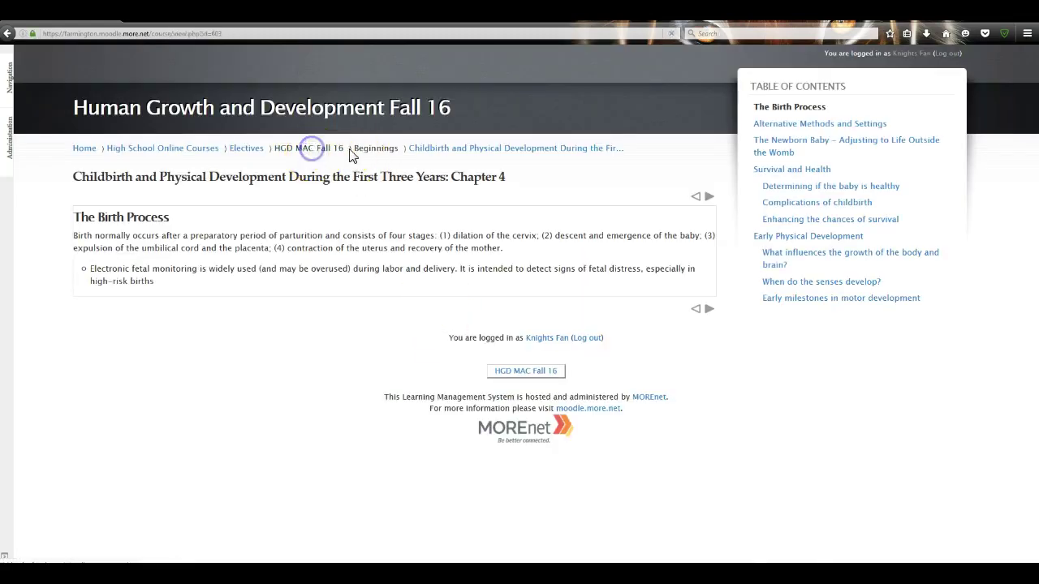
left_click_drag(1033, 111, 1033, 223)
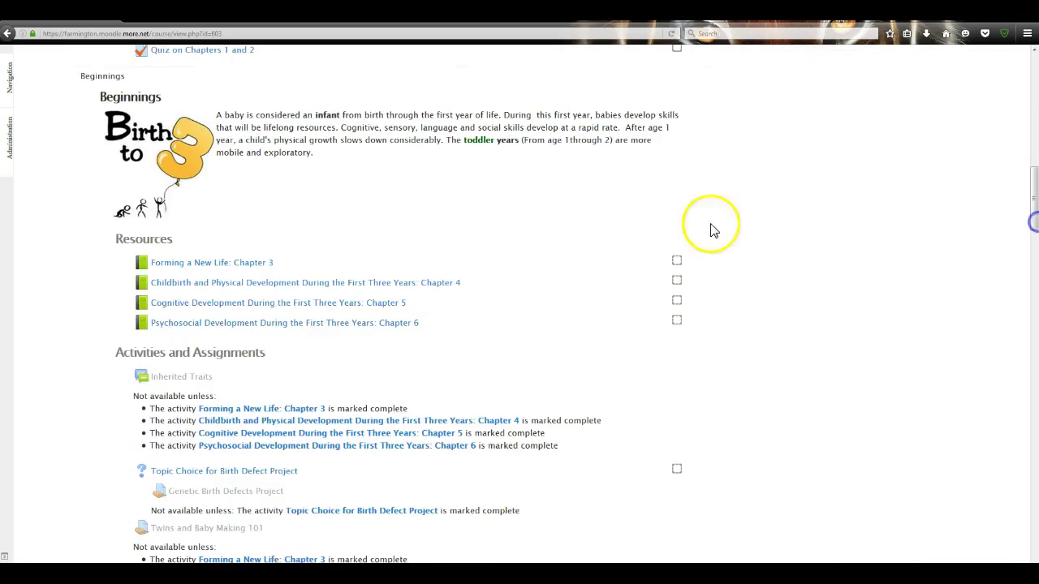
left_click(332, 308)
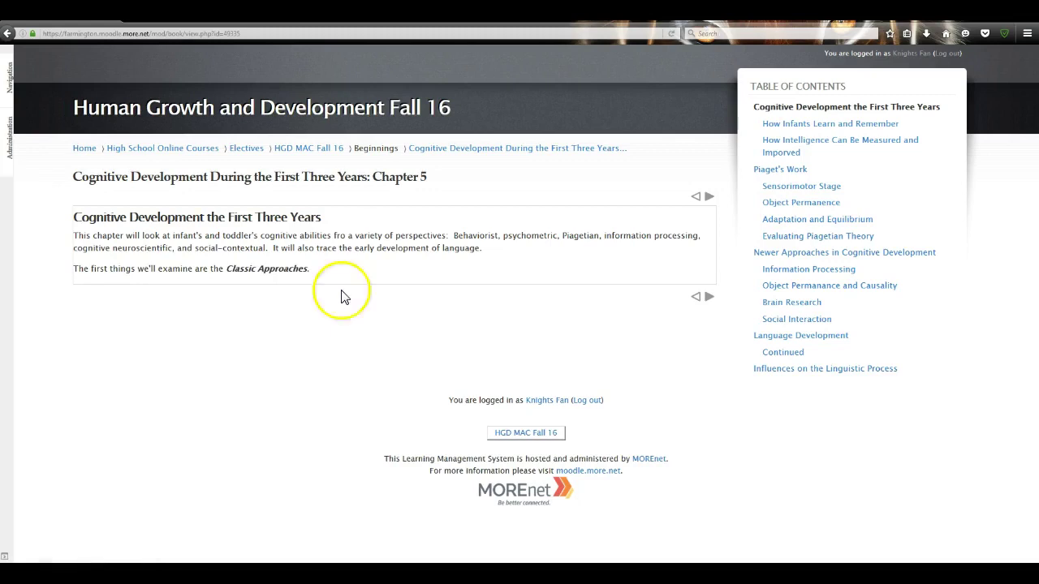
Return to the HGD MAC Fall 16 course page, open the Beginnings unit's Chapter 6 book, and go back to the course page.
left_click(301, 149)
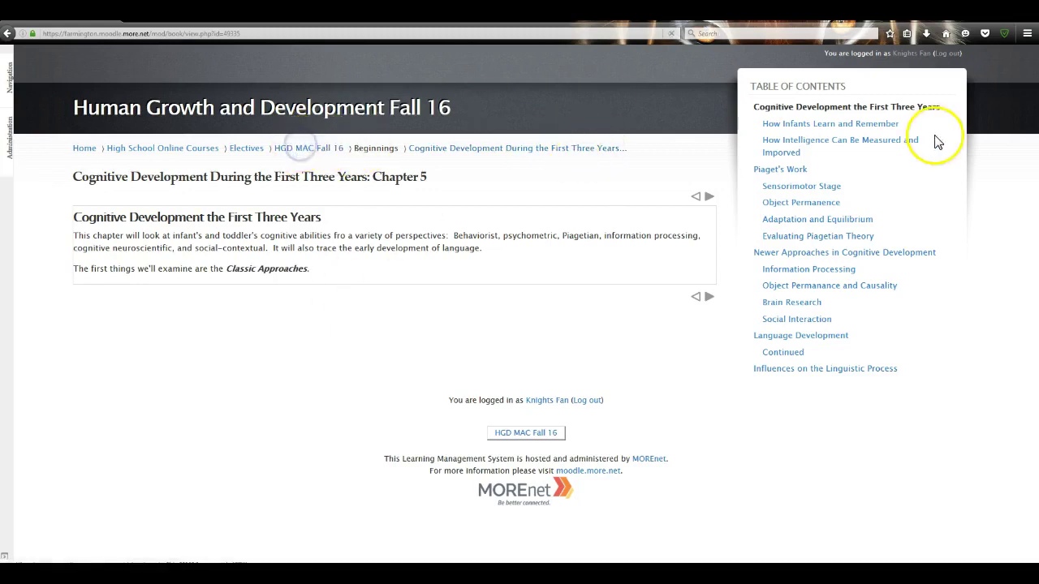
left_click_drag(1034, 94, 1032, 209)
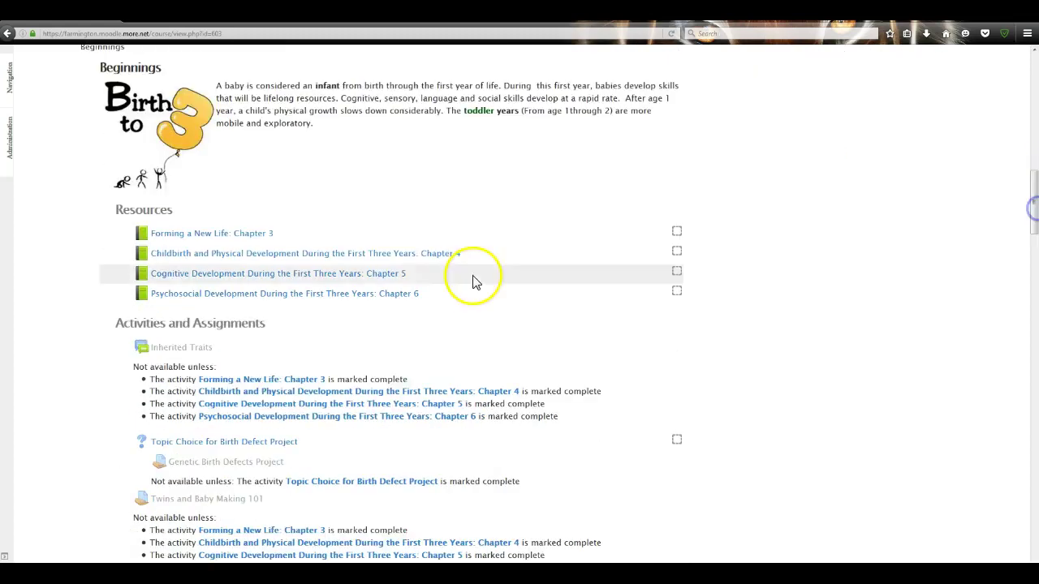
left_click(366, 302)
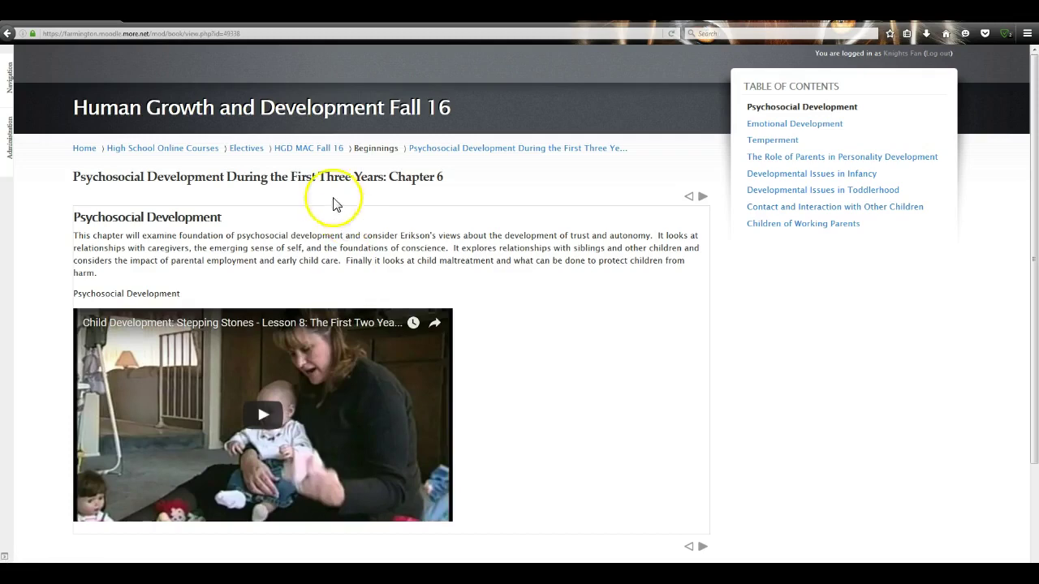
left_click(308, 156)
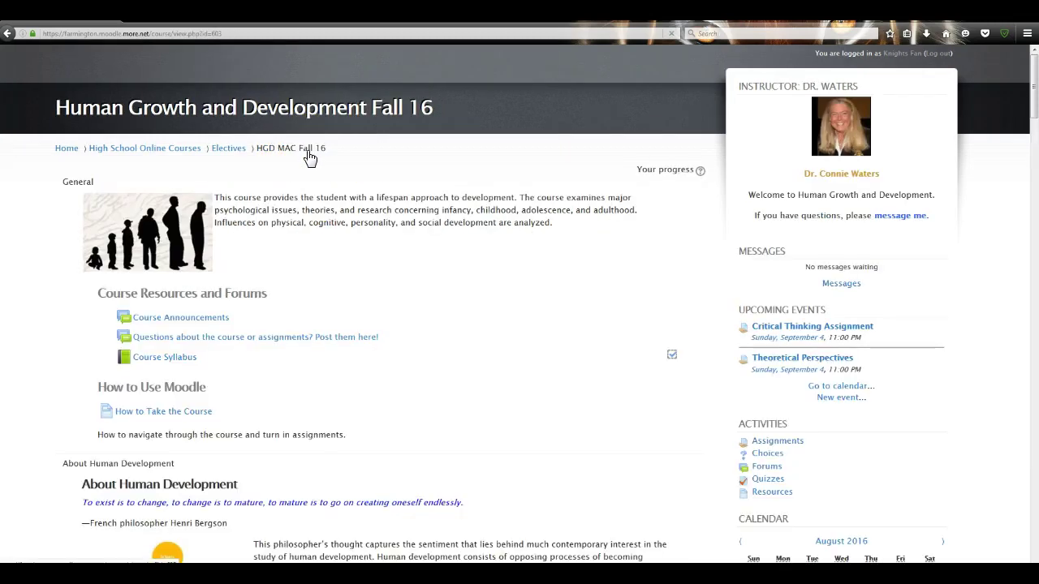
Open the Forming a New Life: Chapter 3 book, go to its last page, Postpartum Stage of Childbirth, and exit the book.
left_click_drag(1033, 118, 1034, 233)
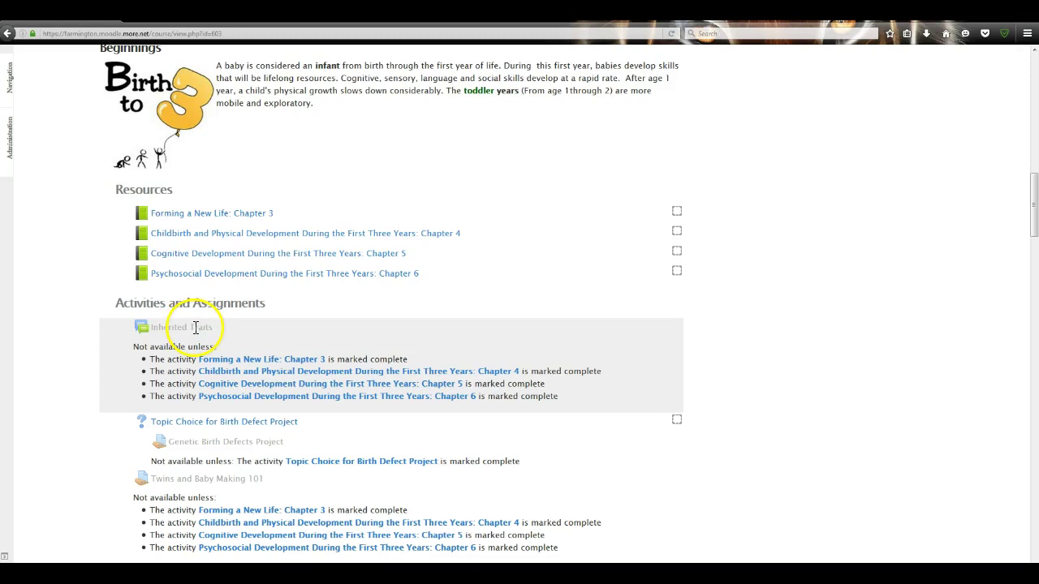
left_click(676, 212)
left_click(227, 215)
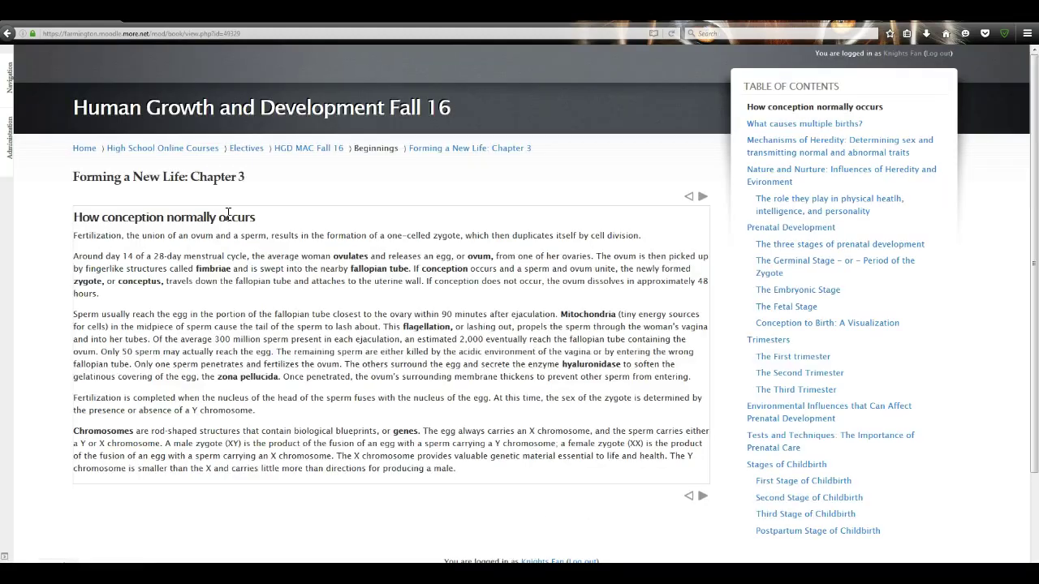
left_click(846, 534)
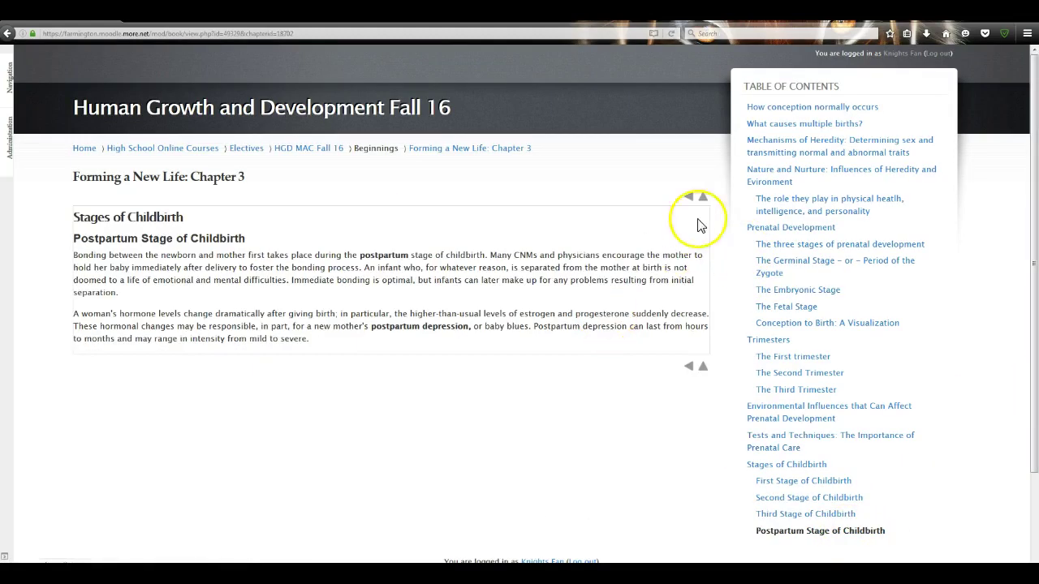
left_click(703, 198)
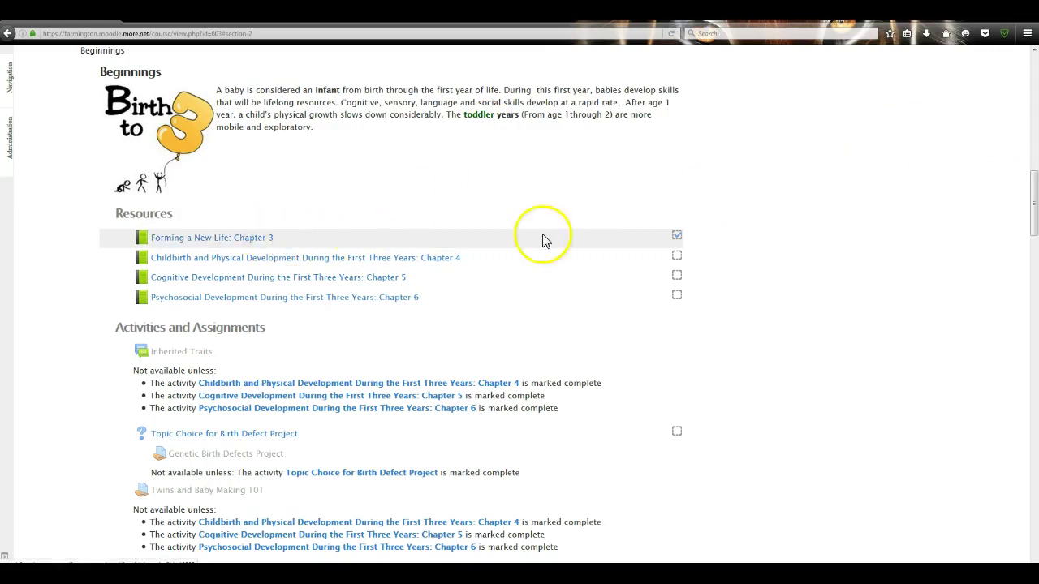
Open the Chapter 4 book, go to its last page, Early milestones in motor development, and return to the course page.
left_click(410, 264)
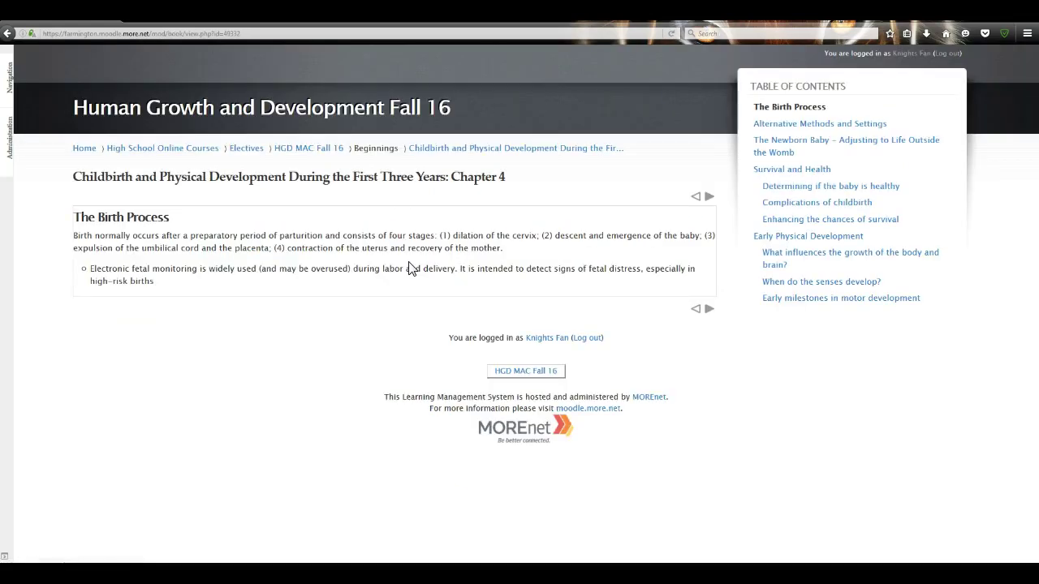
left_click(788, 301)
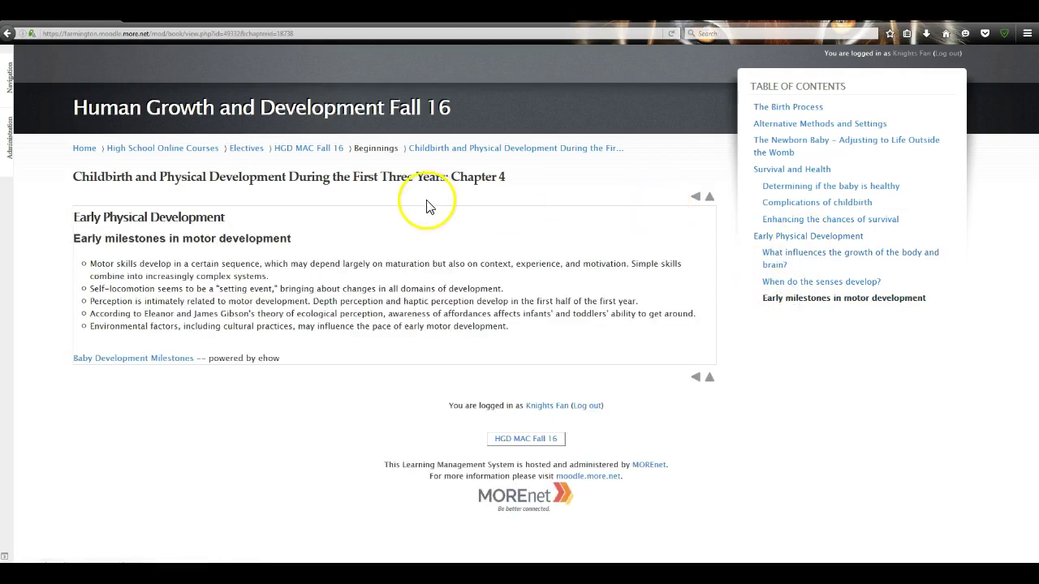
left_click(297, 153)
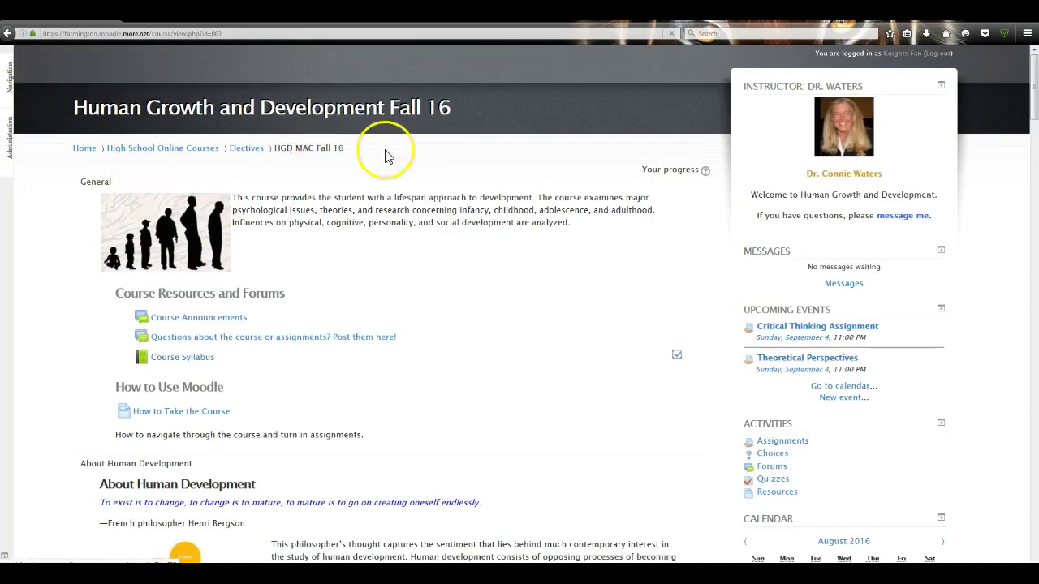
Open the Chapter 5 book, go to its last page, Influences on the Linguistic Process, and return to the course page.
left_click_drag(1031, 104, 1034, 199)
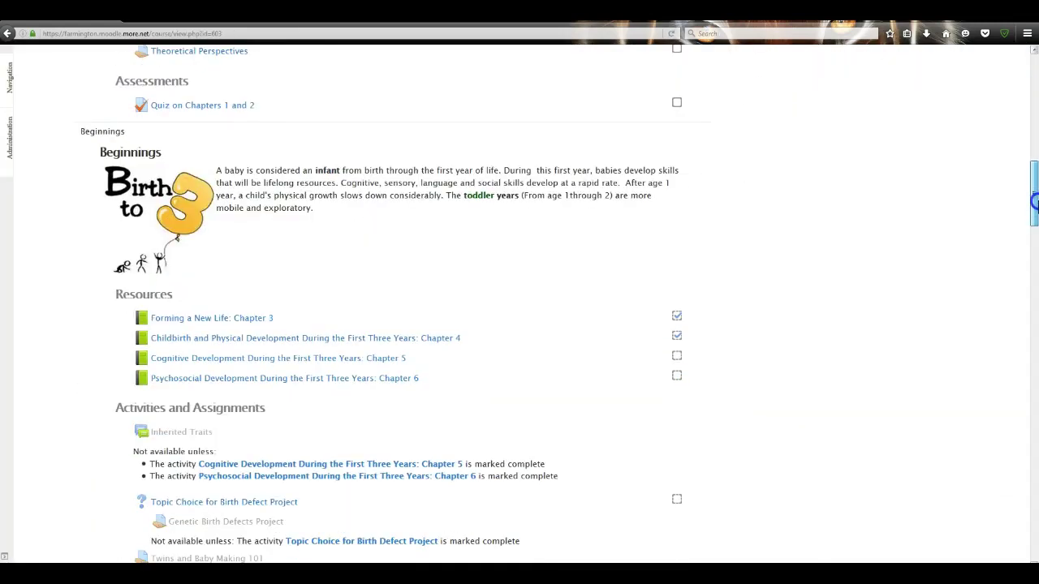
left_click(325, 361)
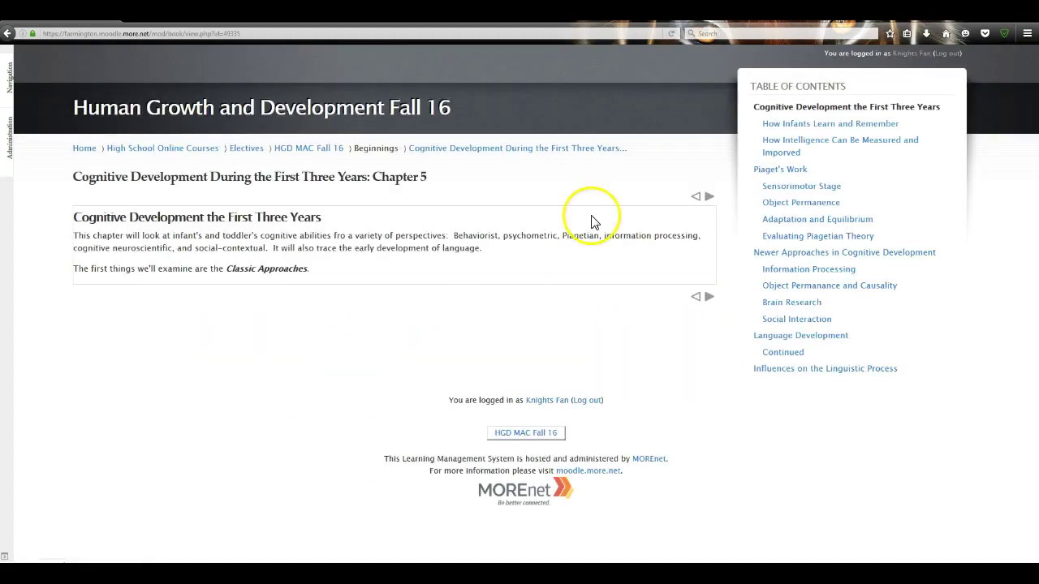
left_click(779, 368)
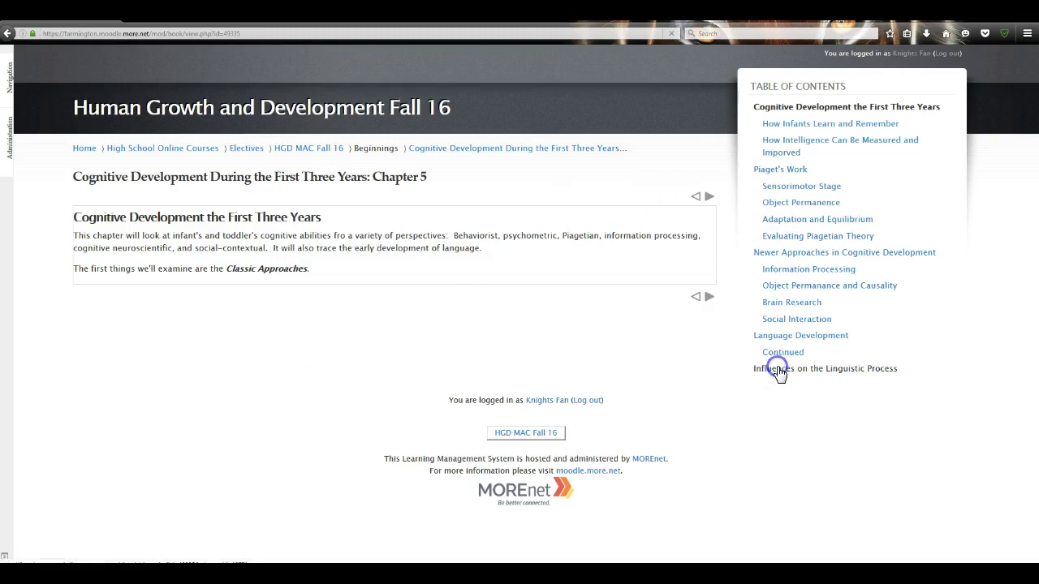
left_click(304, 147)
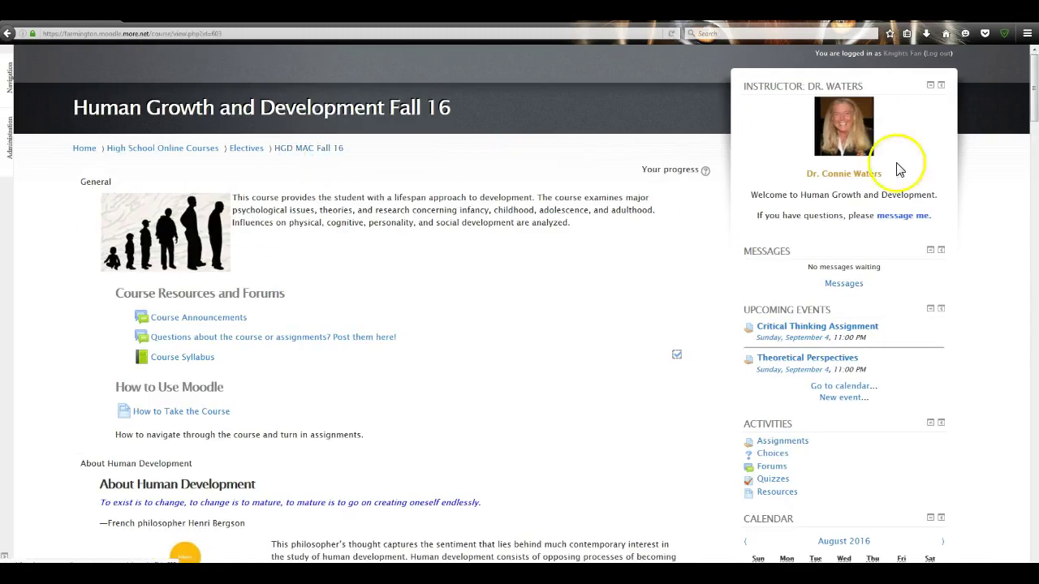
Open the Chapter 6 book, go to its last page, Children of Working Parents, and return to the course page.
left_click_drag(1036, 134, 1035, 215)
left_click(355, 451)
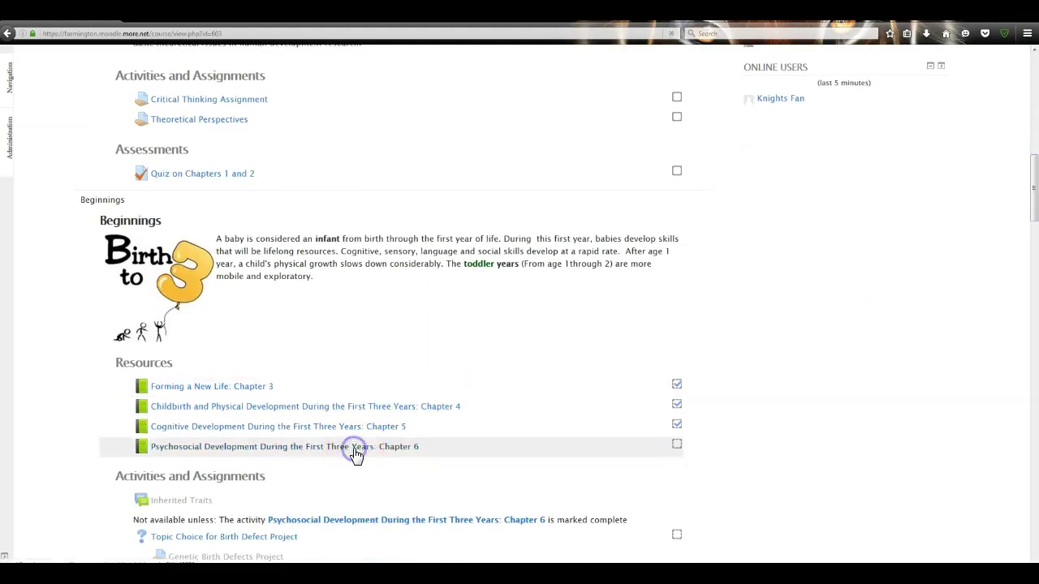
left_click(768, 221)
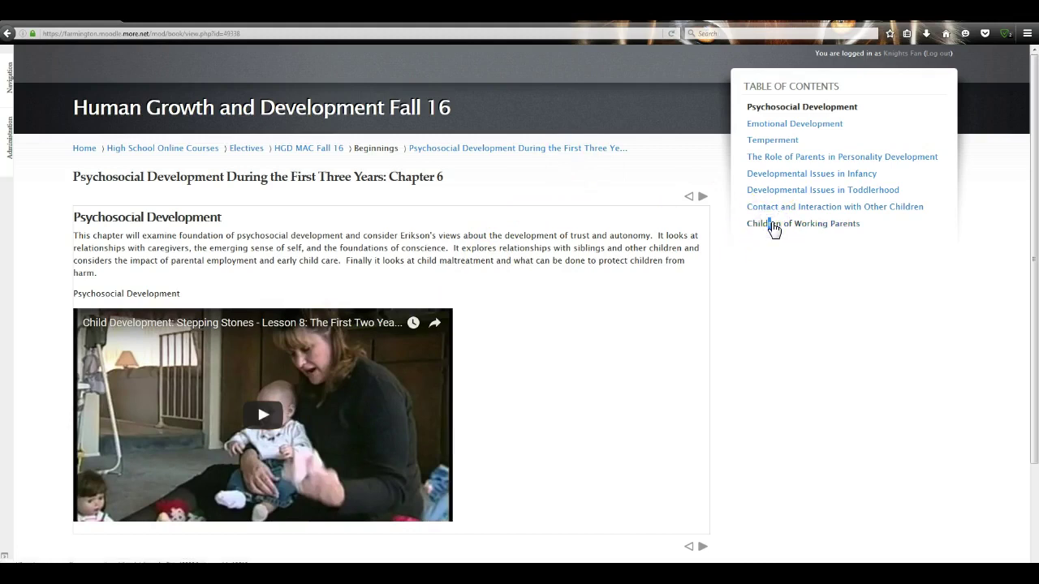
left_click(300, 149)
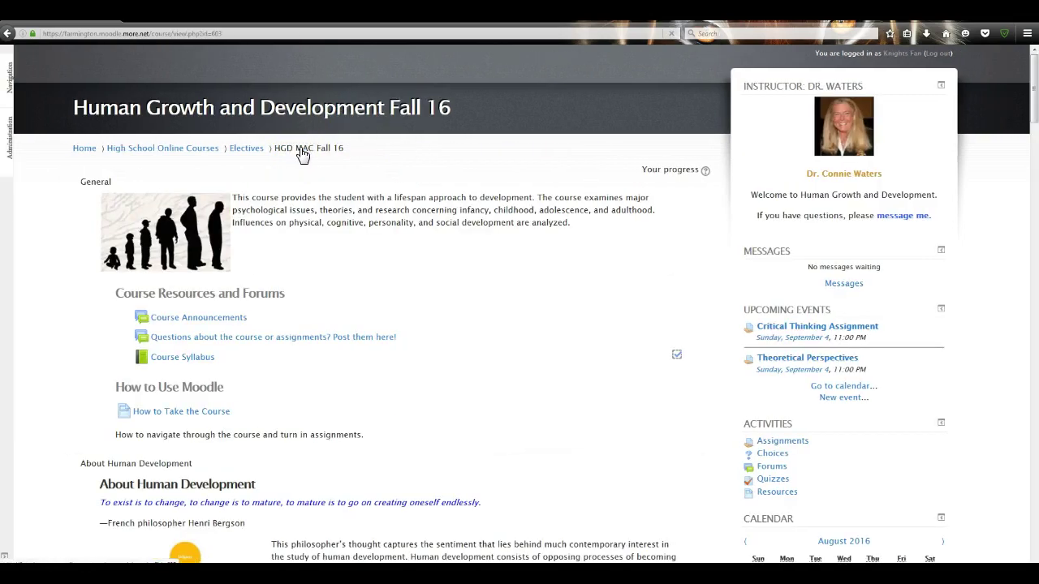
Compare the completion boxes of the Beginnings unit's resources and activities with those of the preceding unit.
left_click_drag(1036, 109, 1034, 224)
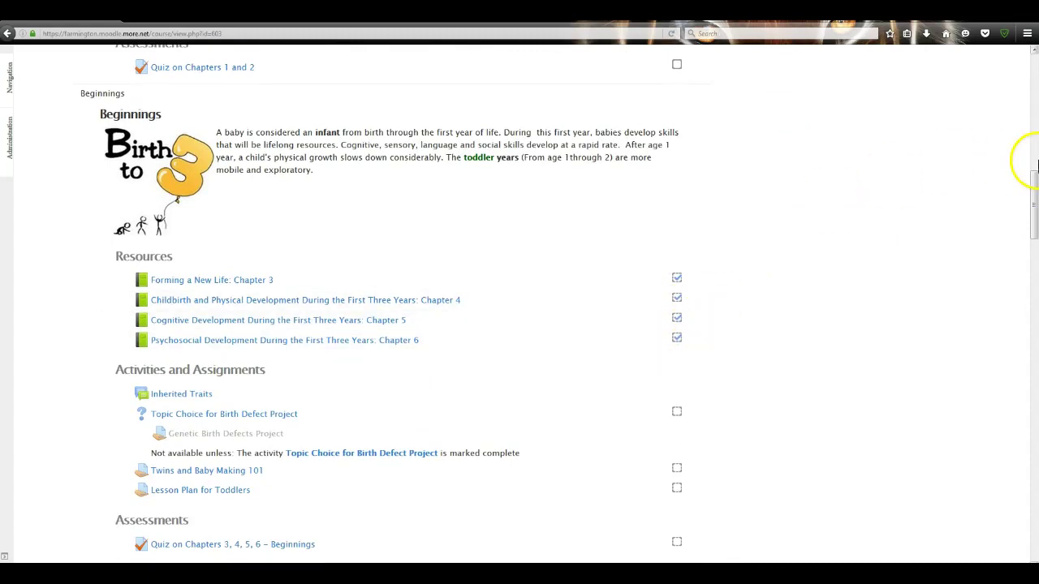
left_click_drag(1034, 183, 1033, 153)
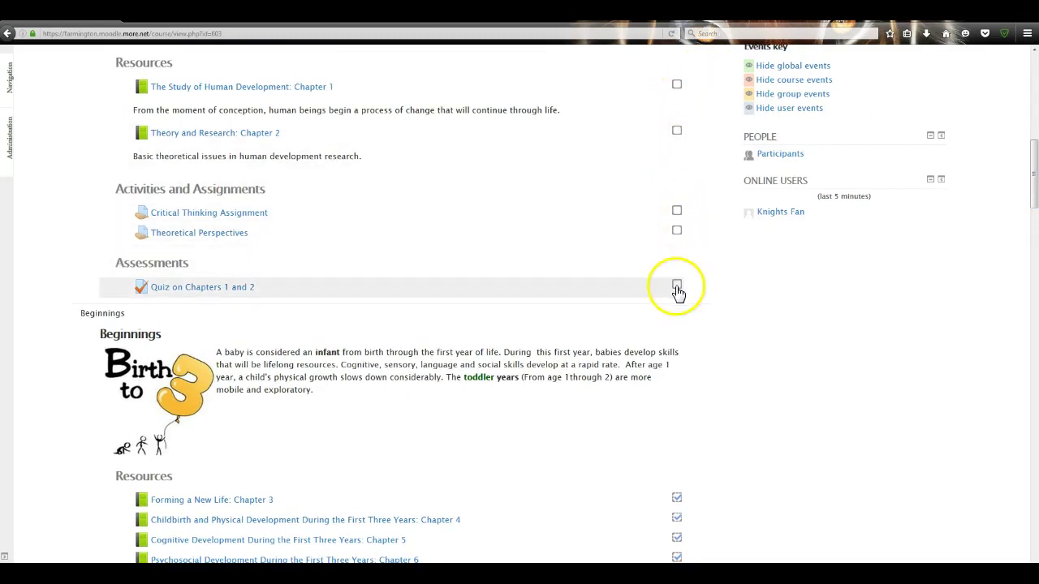
left_click_drag(1032, 162, 1032, 212)
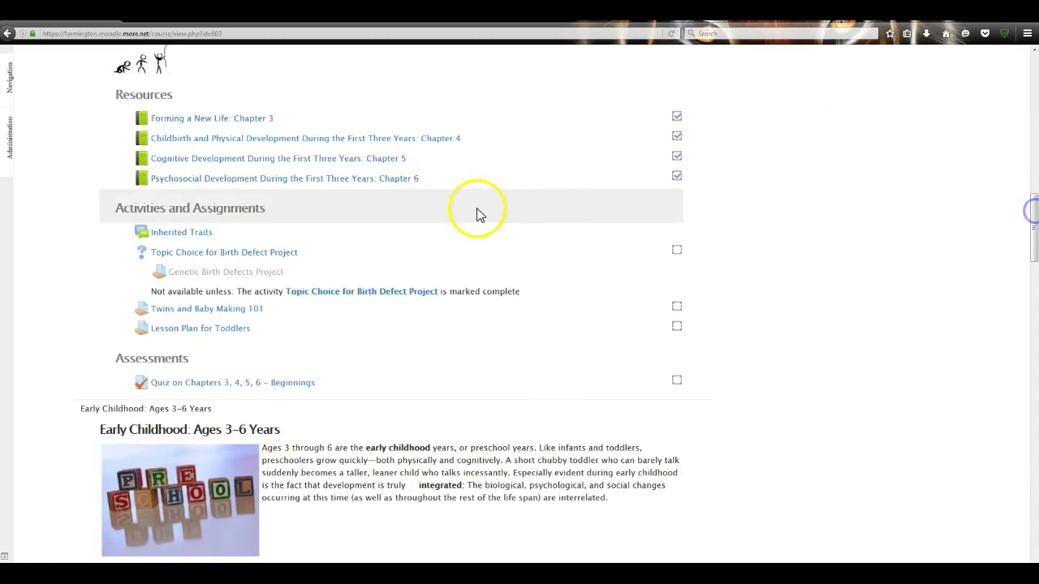
Open the Twins and Baby Making 101 assignment and review its instructions and submission status.
left_click(241, 327)
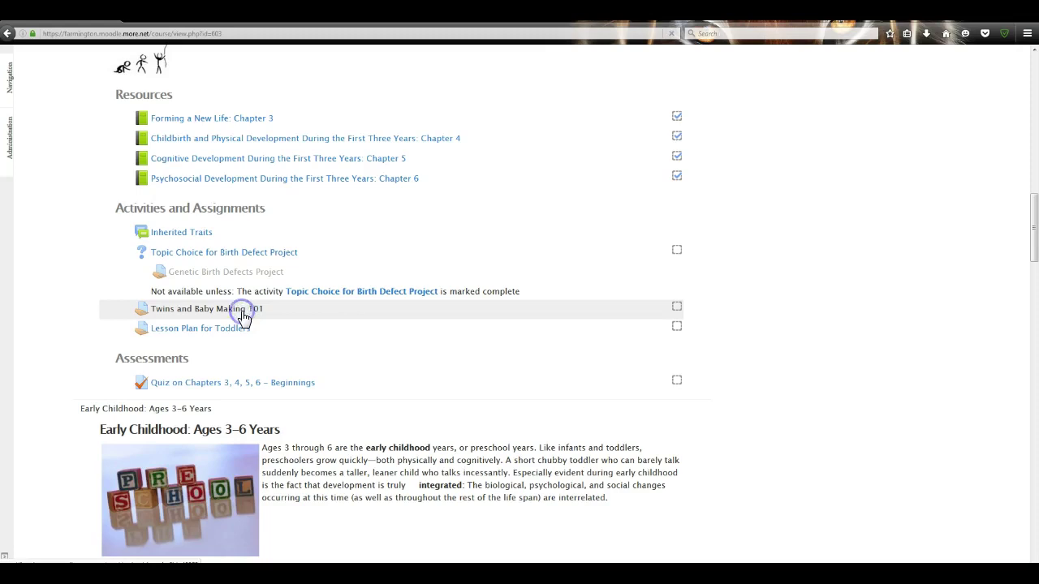
left_click(241, 312)
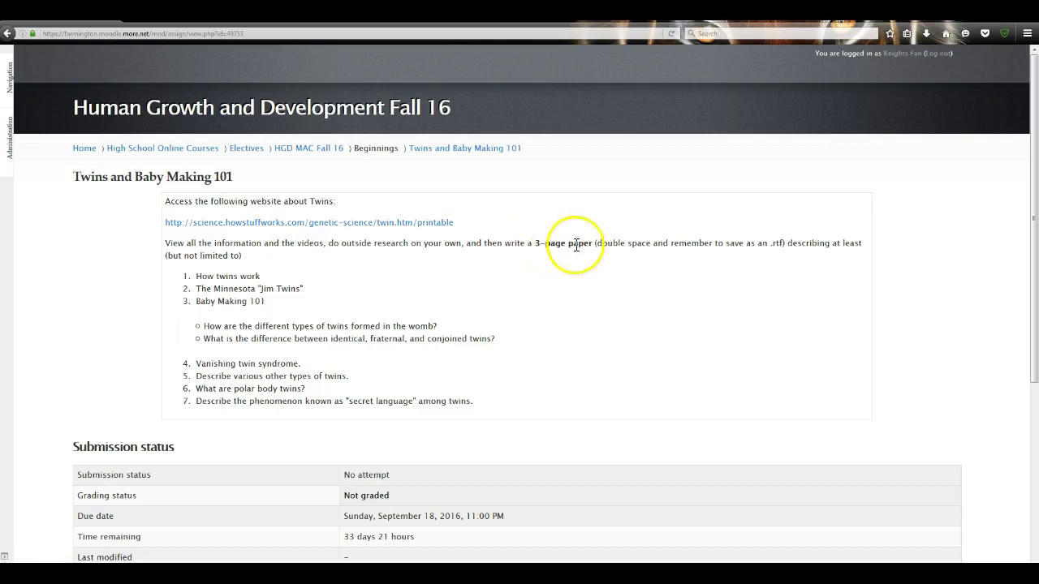
left_click(1034, 118)
left_click_drag(1035, 118, 1035, 245)
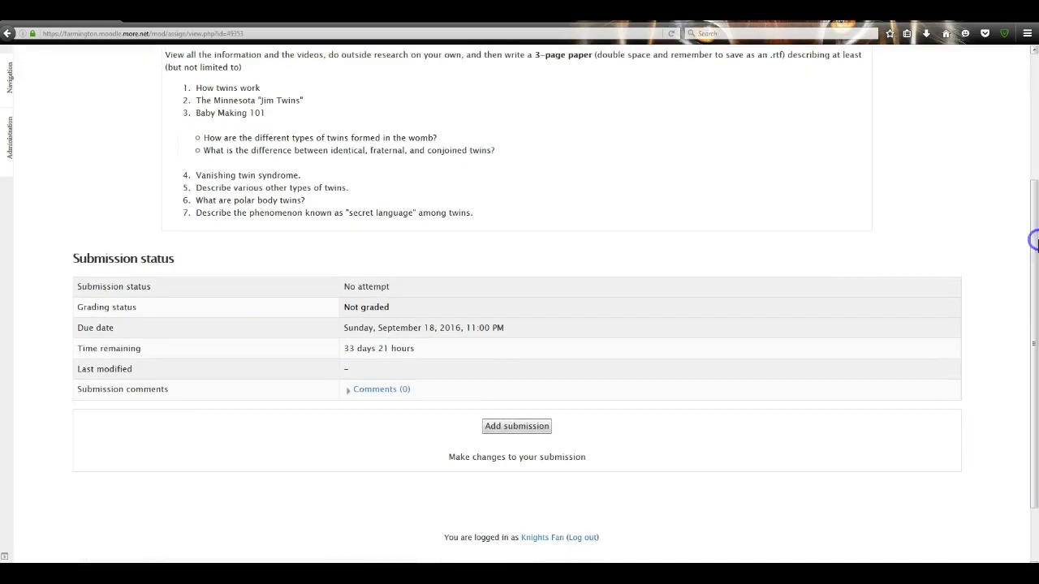
Start a file submission for the assignment, and log in to the Google Docs Repository account in the file picker.
left_click(503, 430)
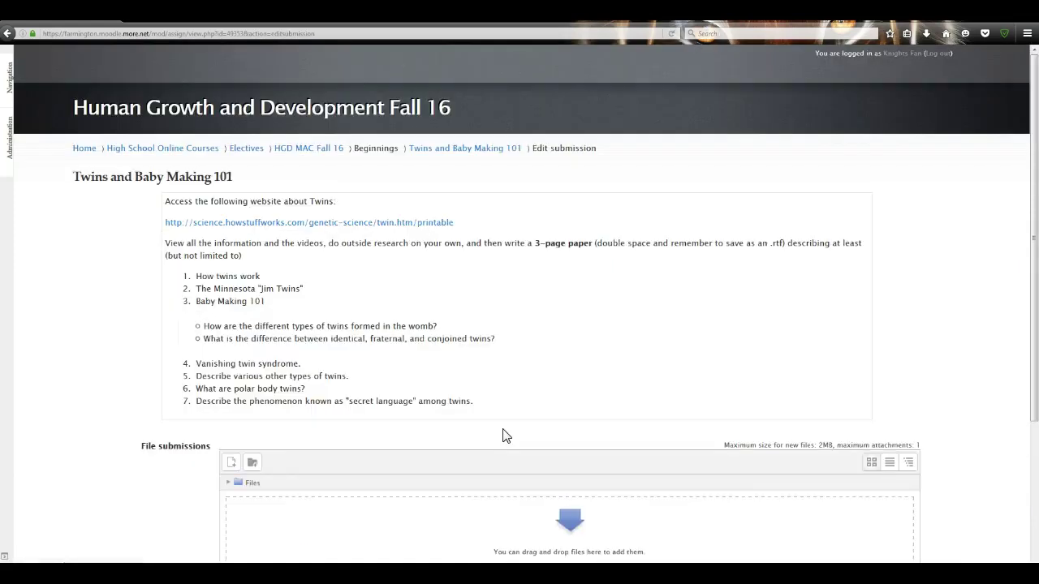
left_click_drag(1036, 186, 1030, 280)
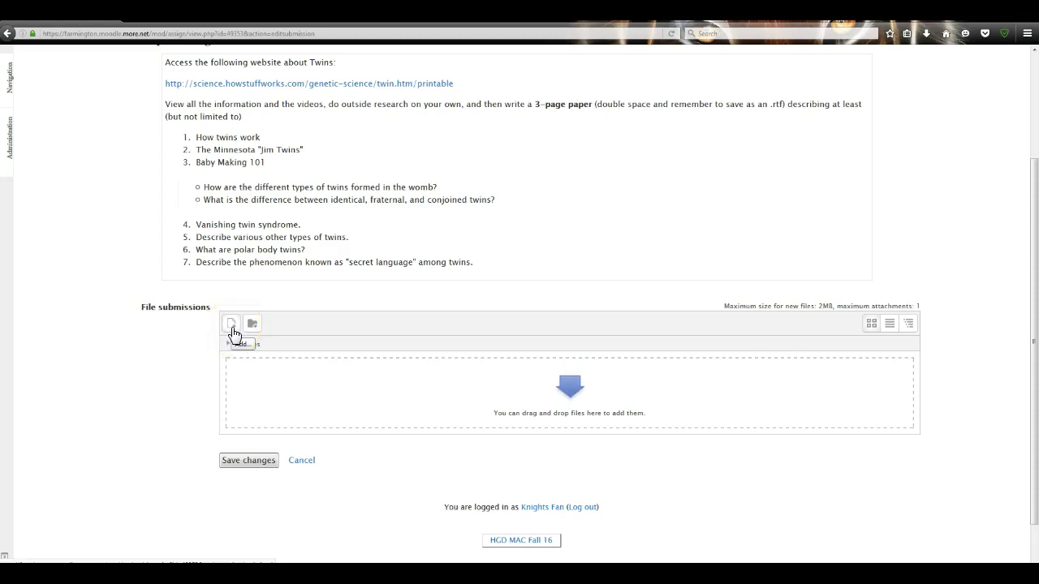
key("ctrl+plus")
key("ctrl+plus")
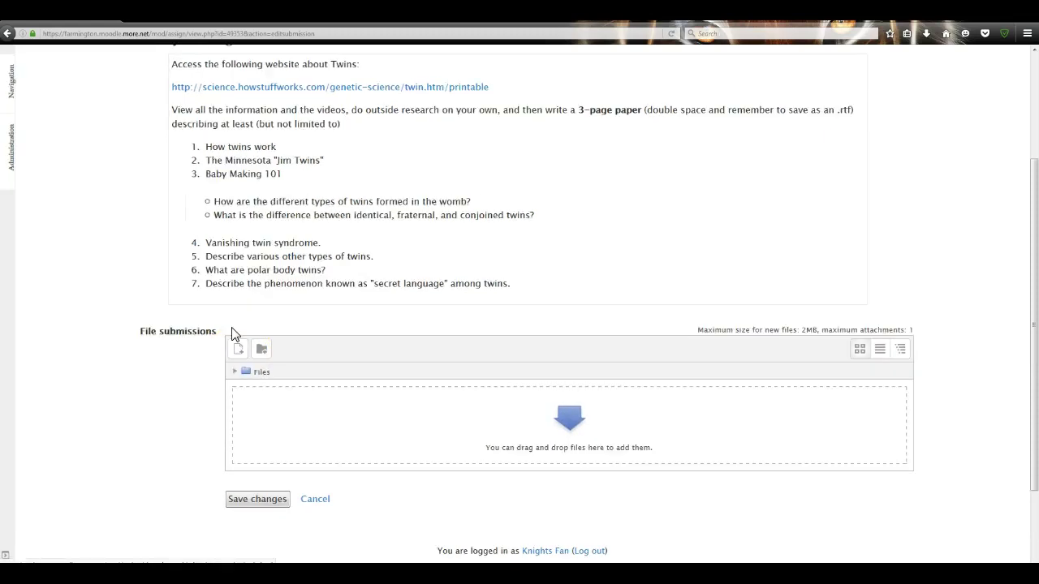
key("ctrl+plus")
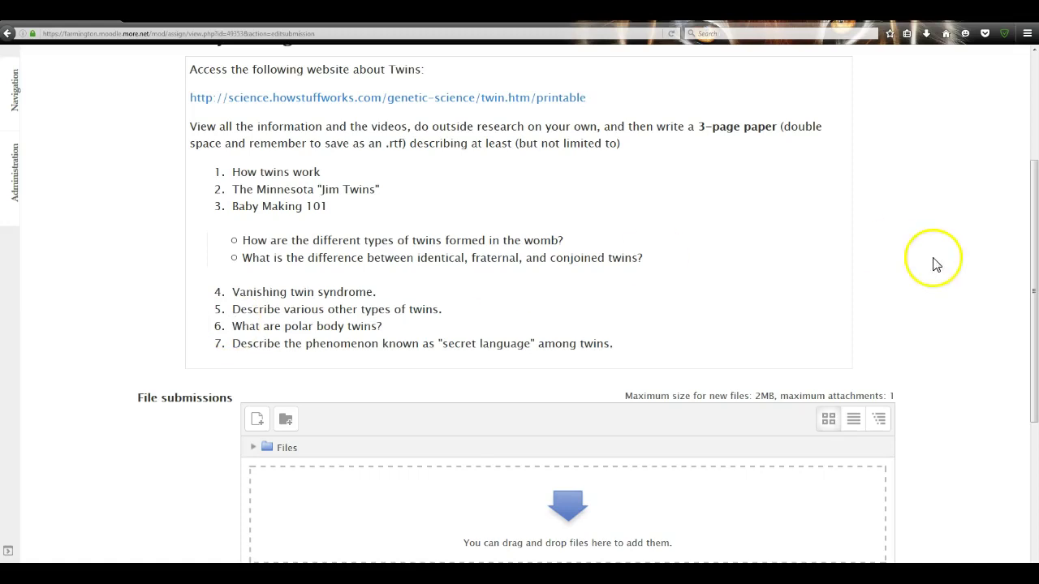
left_click_drag(1033, 174, 1032, 273)
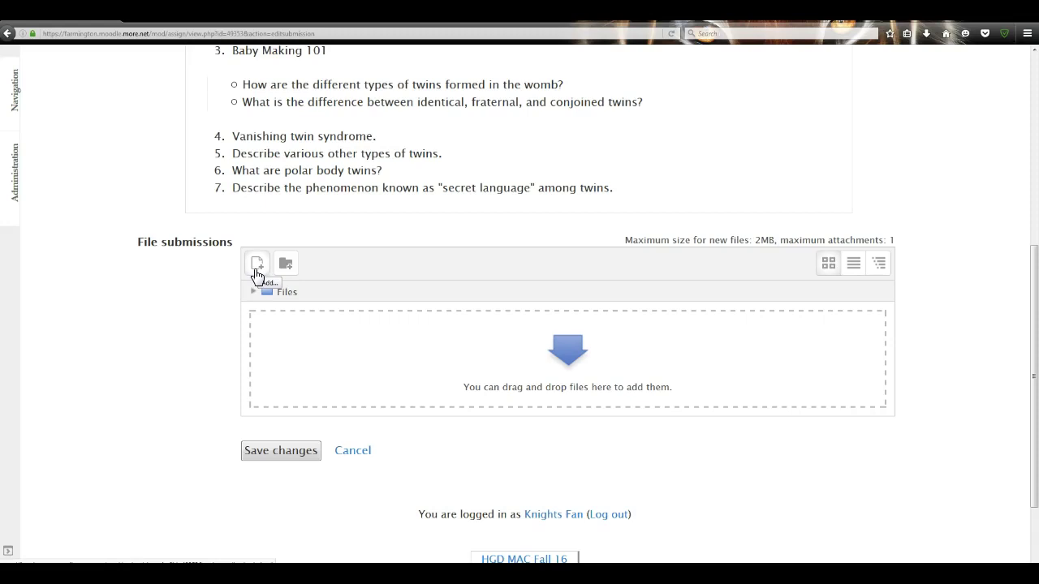
left_click(255, 269)
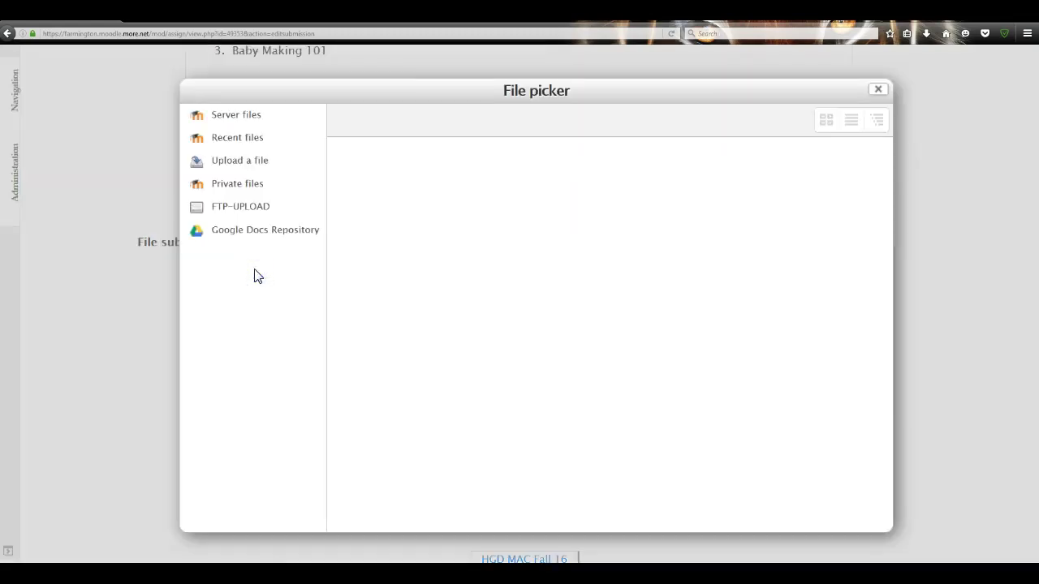
left_click(285, 232)
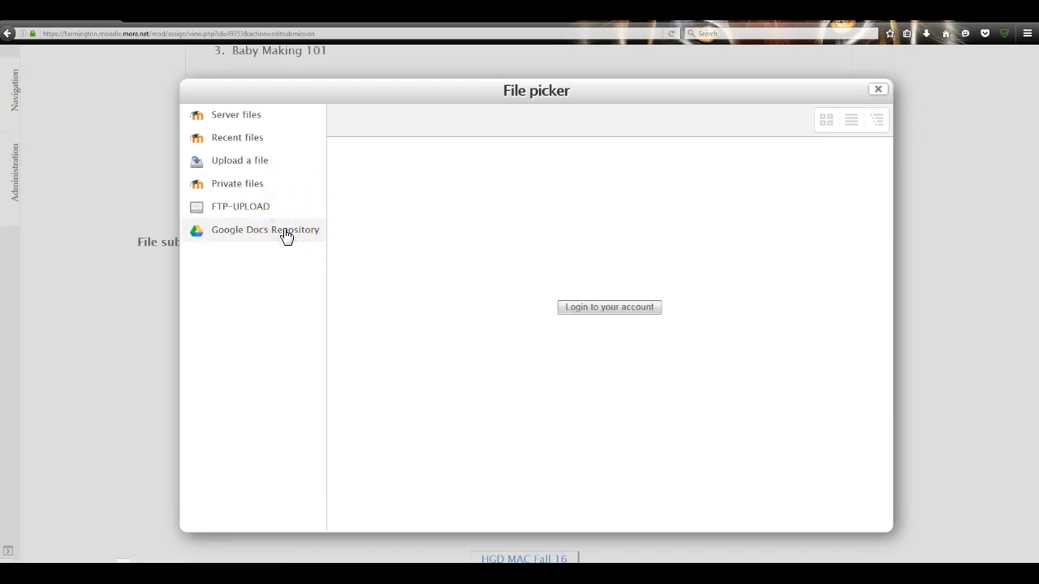
left_click(601, 307)
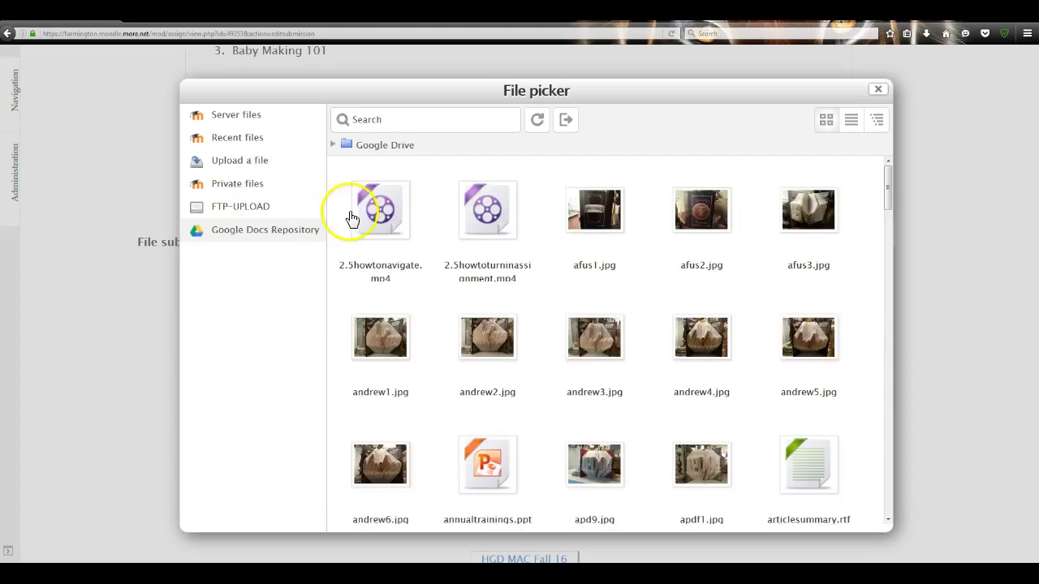
Attach articlesummary.rtf from Google Drive to the submission and save the changes.
left_click(814, 477)
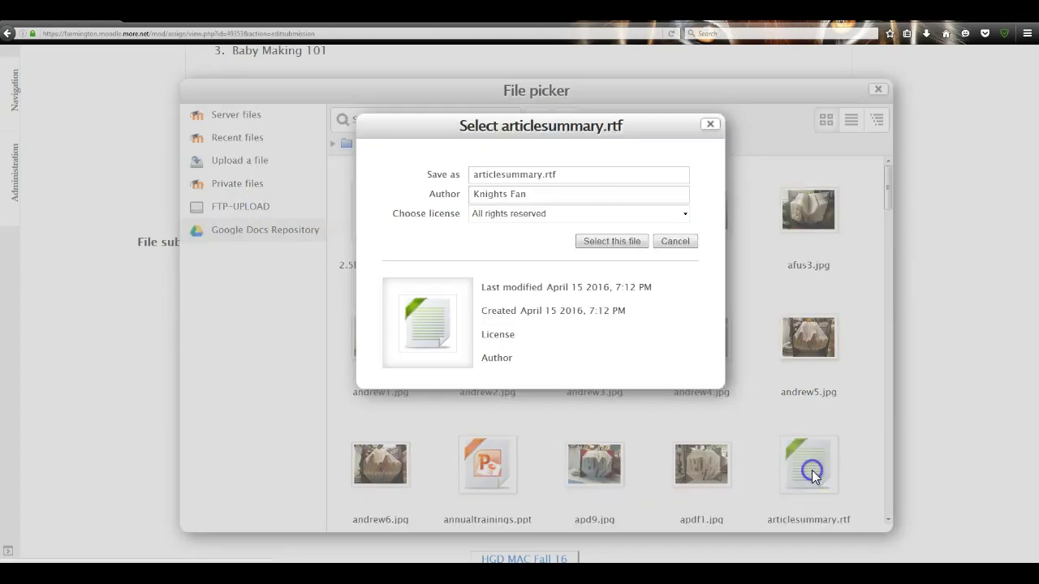
left_click(631, 243)
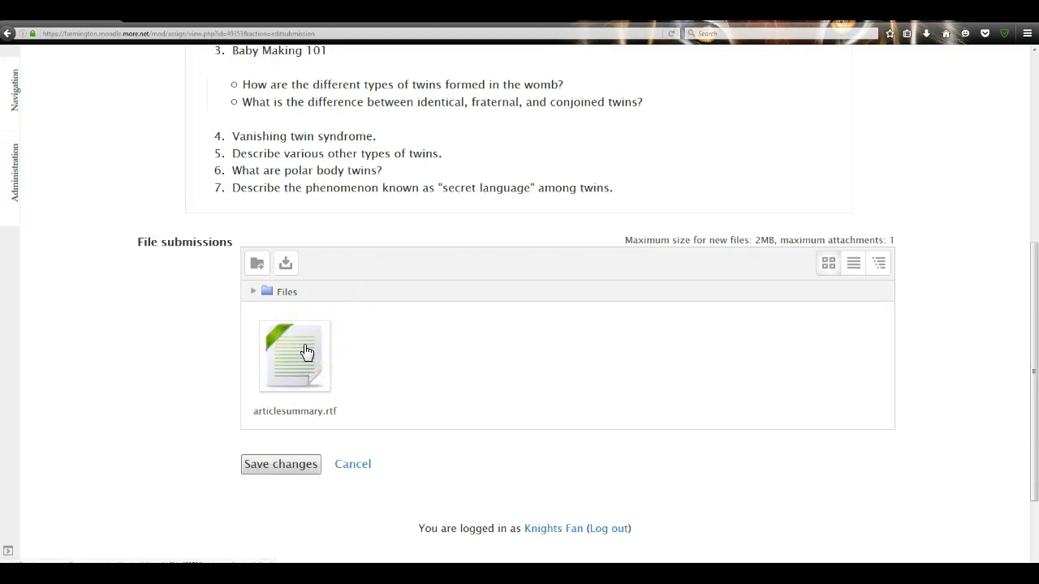
left_click(286, 468)
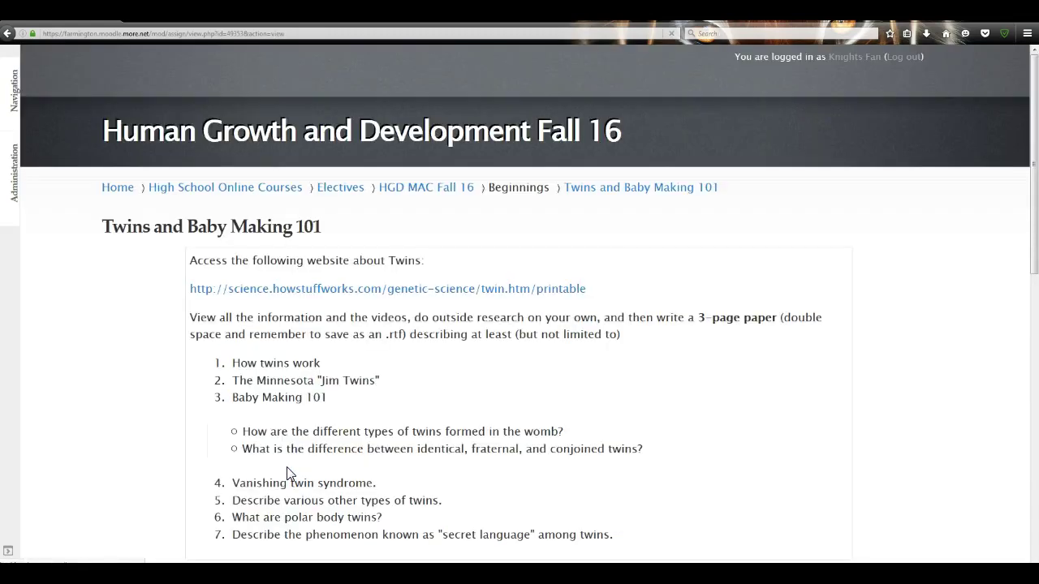
Check the submission status, reopen the Twins and Baby Making 101 submission for editing, and delete articlesummary.rtf from it.
left_click_drag(1028, 155, 1034, 318)
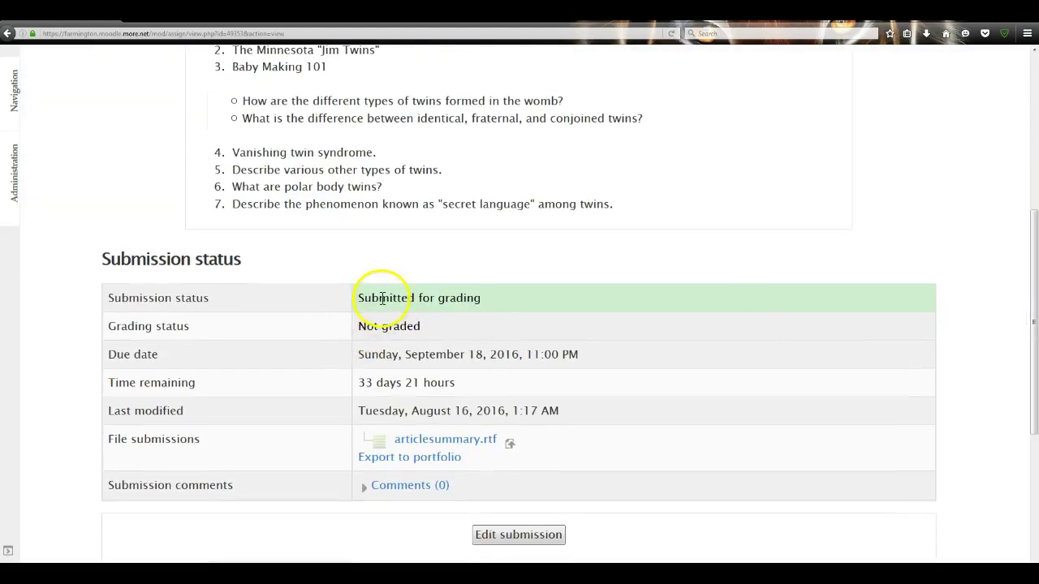
left_click(507, 542)
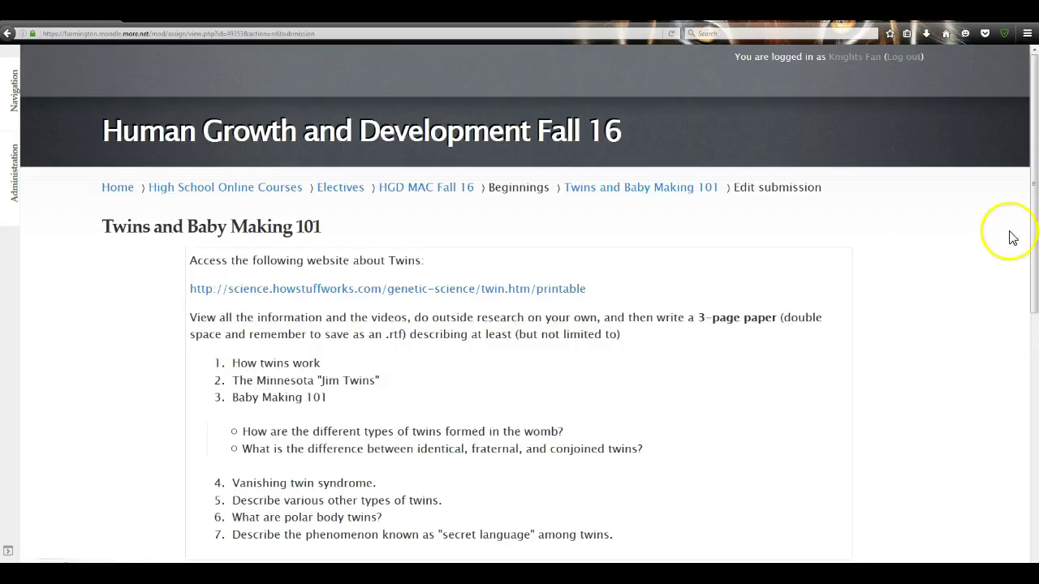
left_click_drag(1032, 221, 1033, 387)
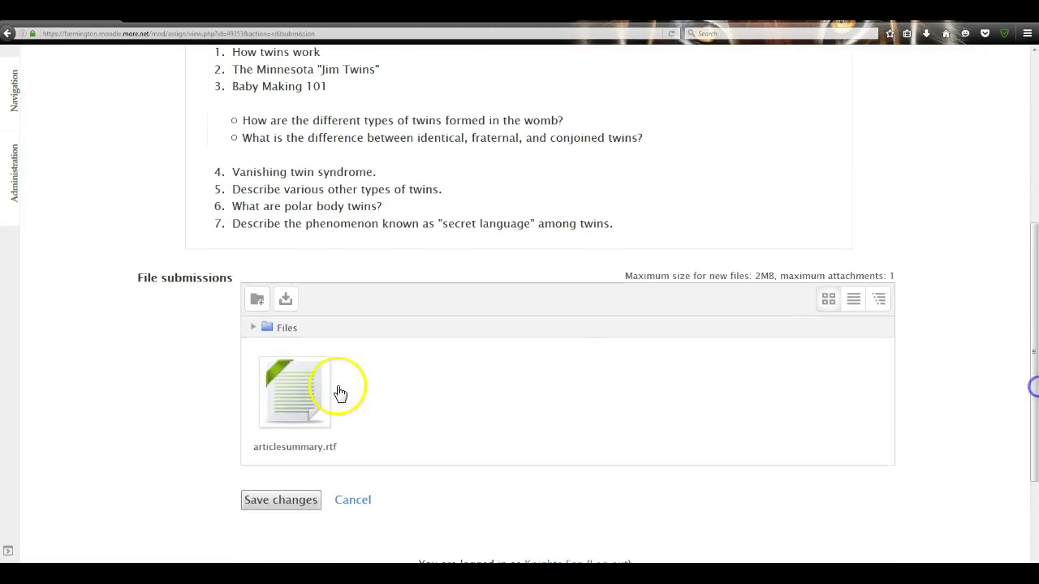
left_click(290, 396)
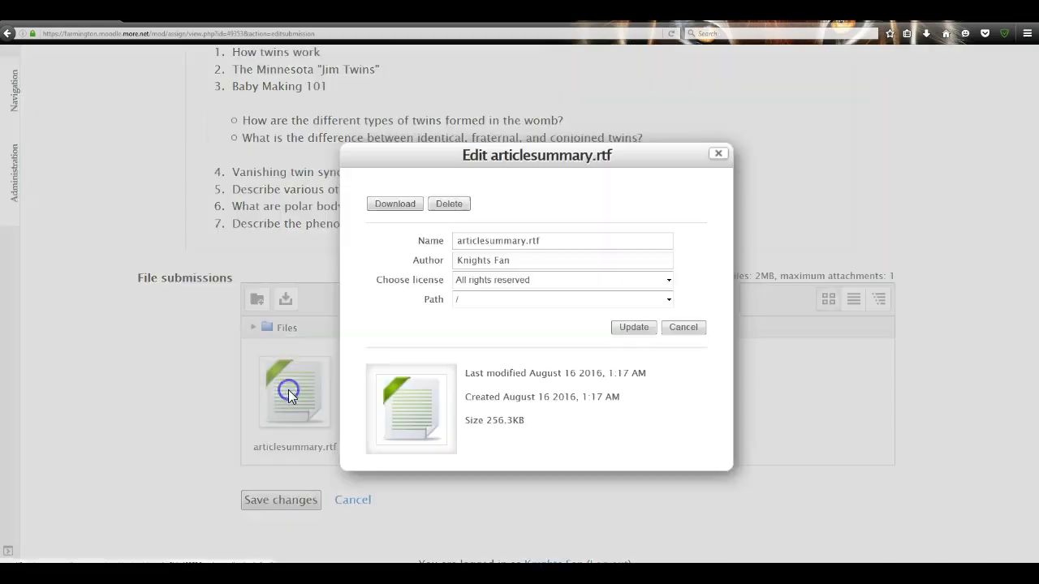
left_click(463, 207)
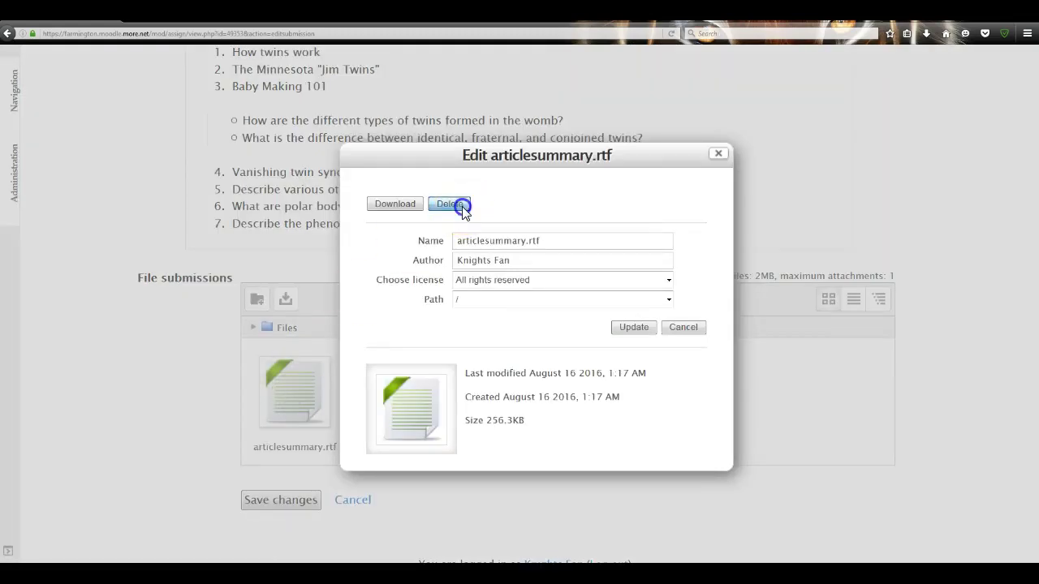
left_click(511, 346)
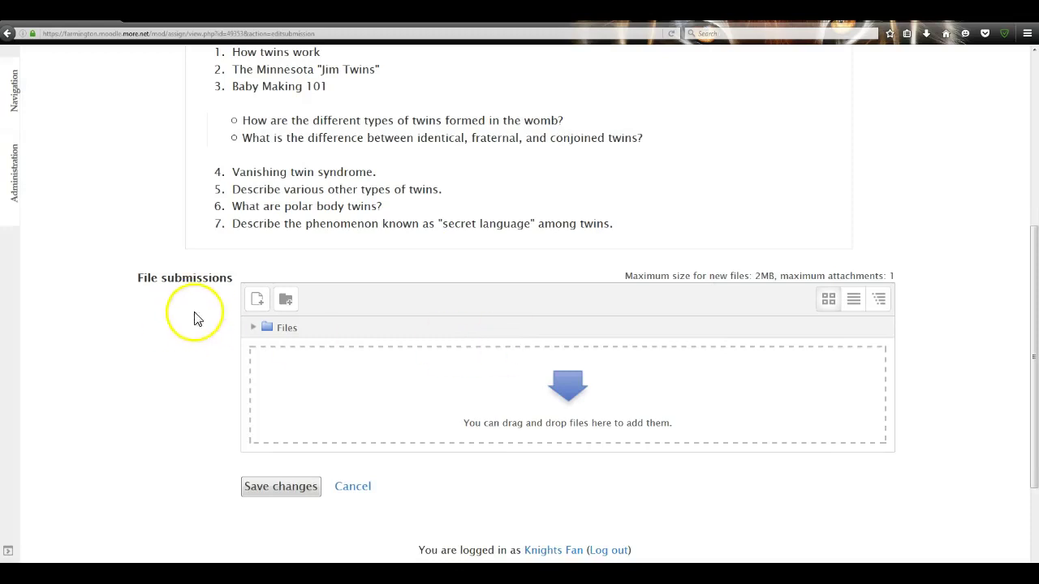
Upload Syllabus Smarter Not Harder Summer 16.doc from the computer's Documents library as the submission file and save the changes.
left_click(256, 306)
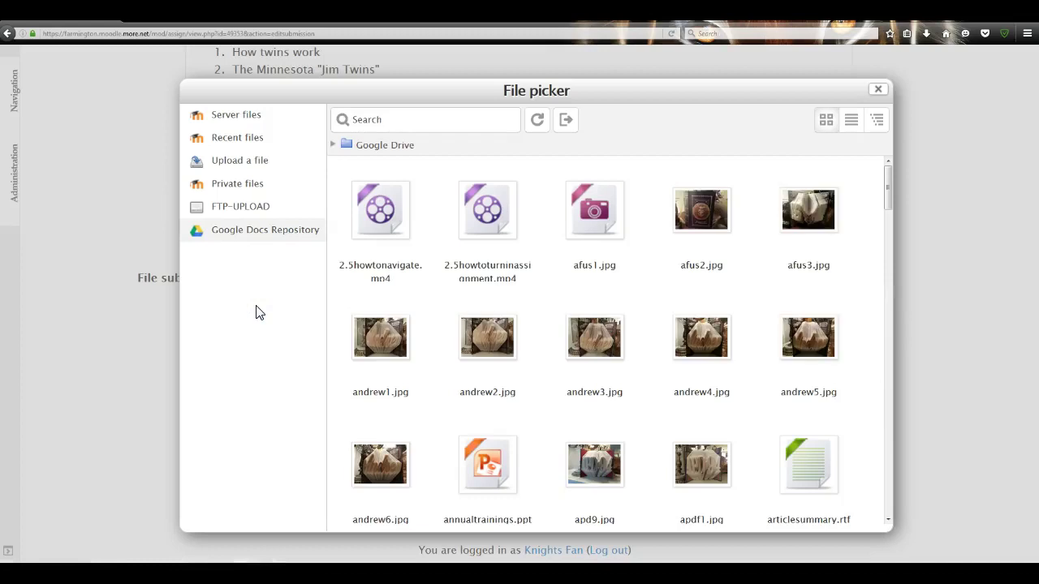
left_click(260, 167)
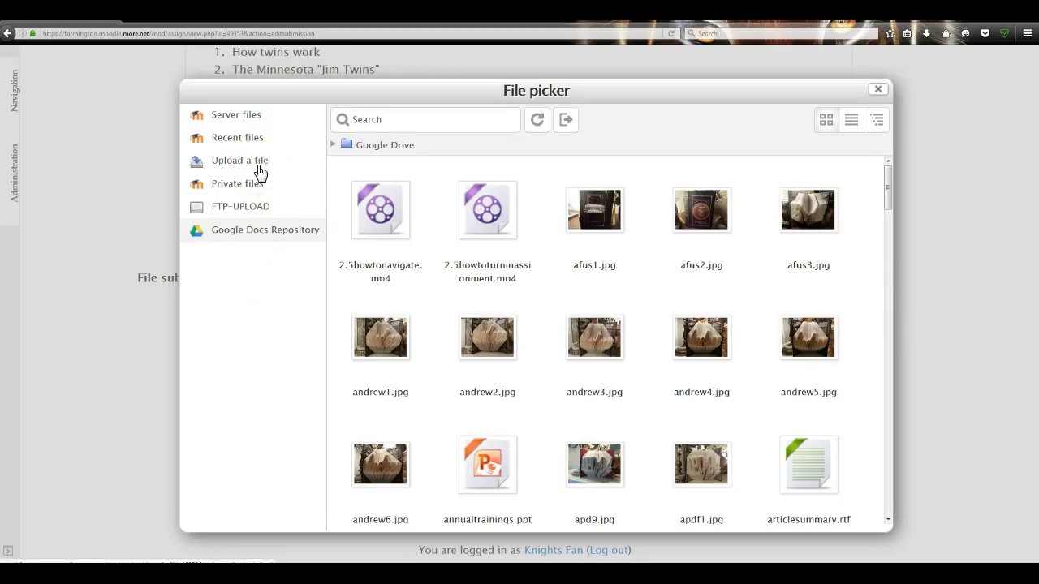
left_click(255, 165)
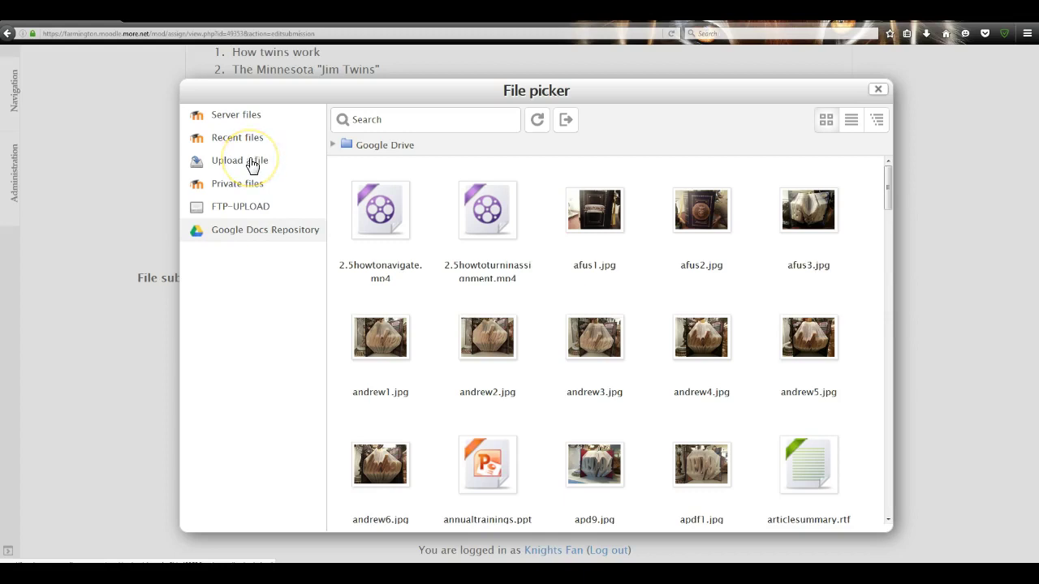
left_click(604, 286)
left_click(612, 266)
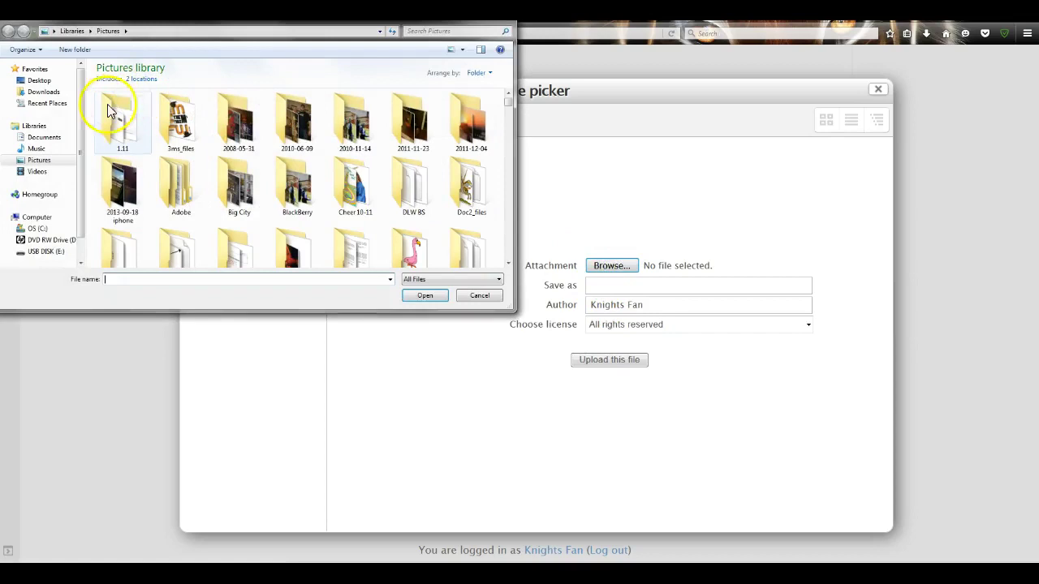
left_click(47, 137)
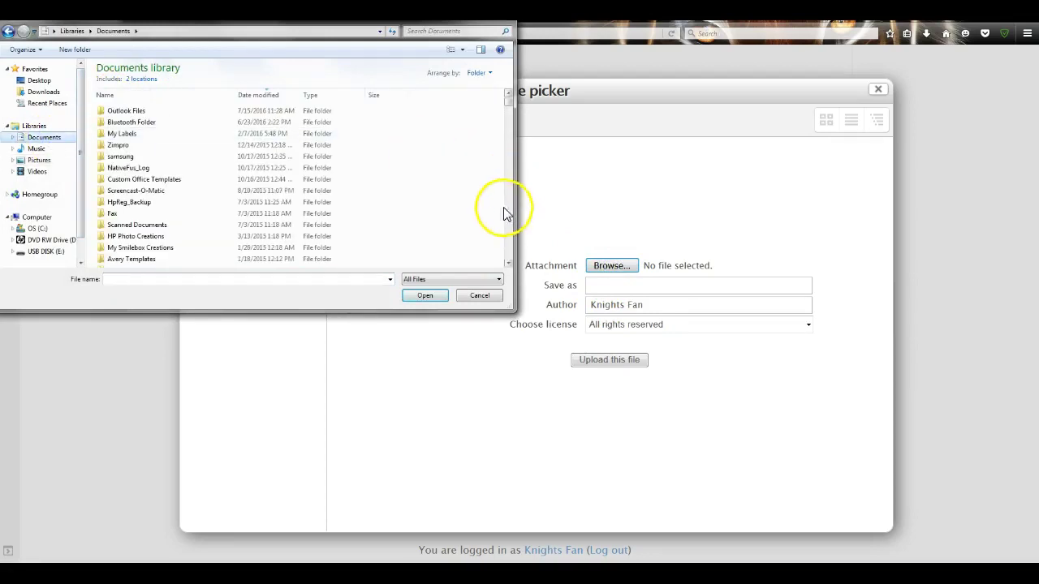
left_click_drag(508, 265, 508, 265)
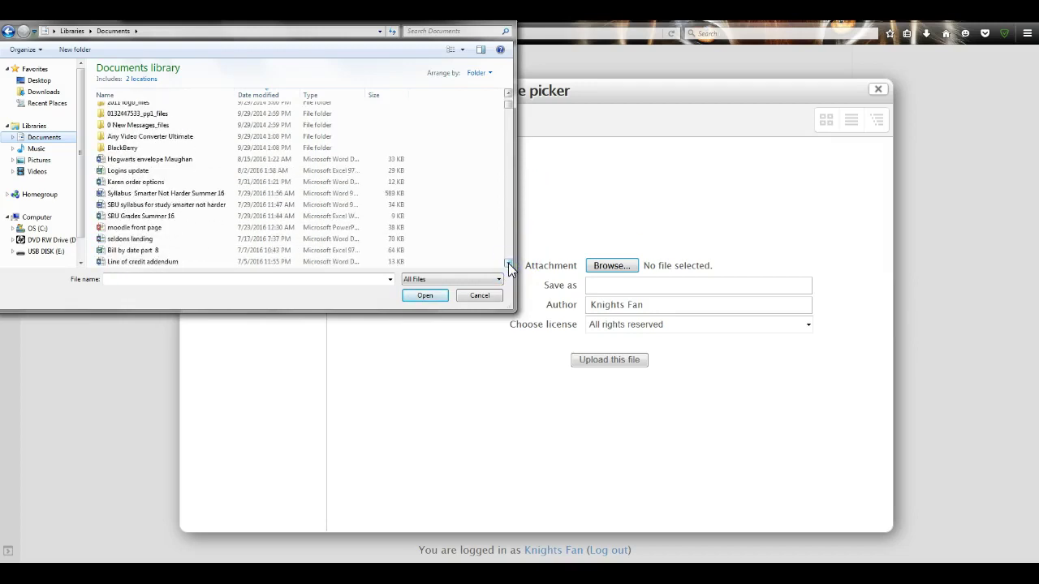
double_click(139, 195)
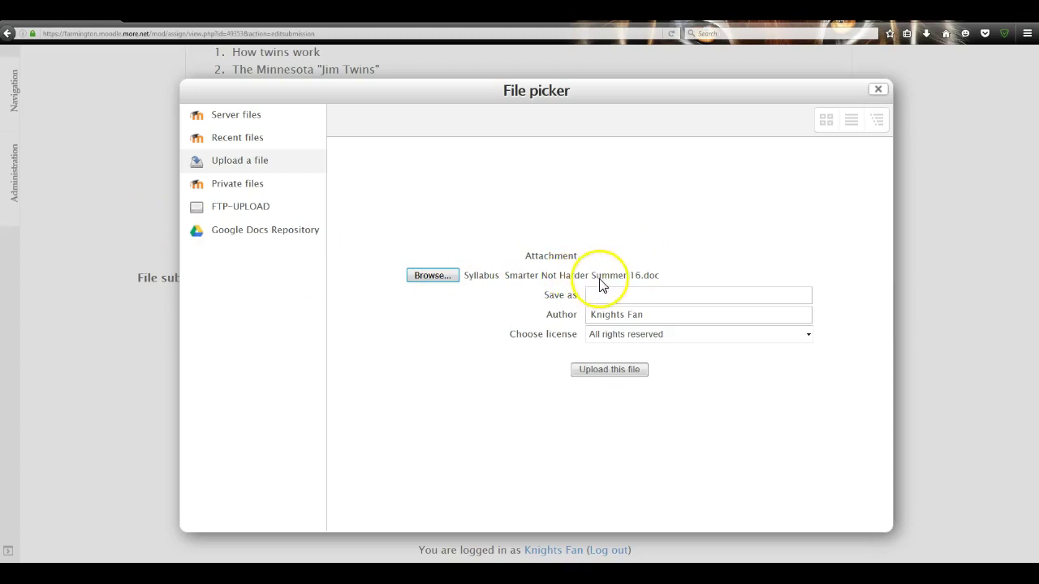
left_click(605, 374)
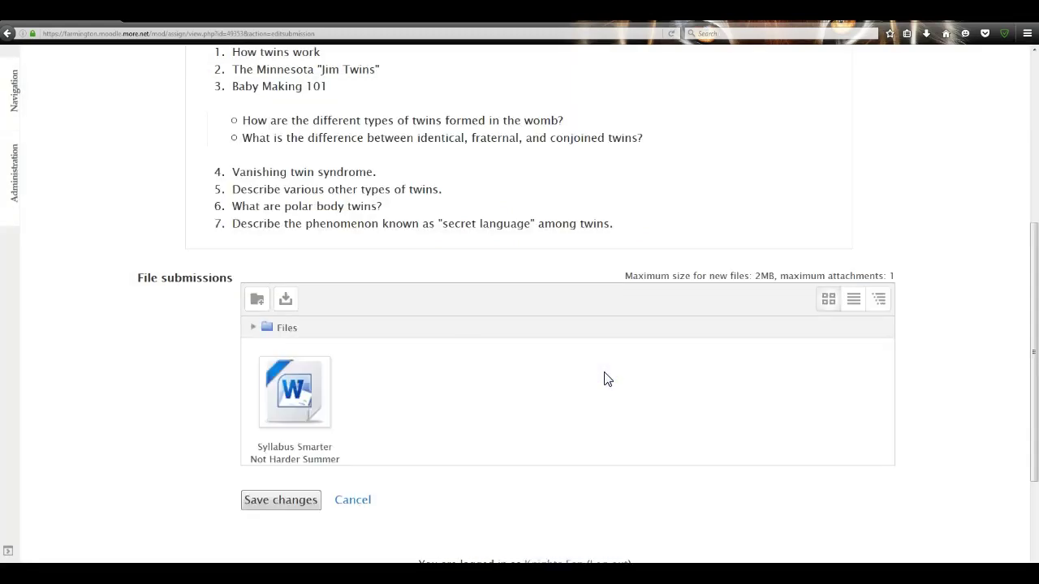
left_click(280, 406)
left_click(279, 501)
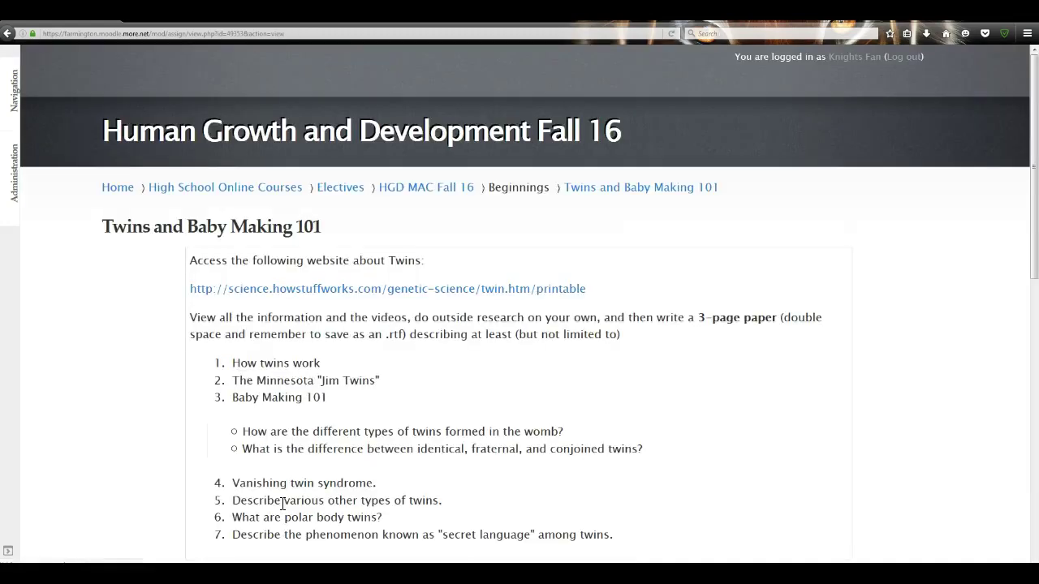
Review the assignment's submission status table and the file listed under its file submissions.
left_click(628, 365)
left_click(1031, 195)
left_click_drag(1032, 197, 1029, 365)
left_click(422, 237)
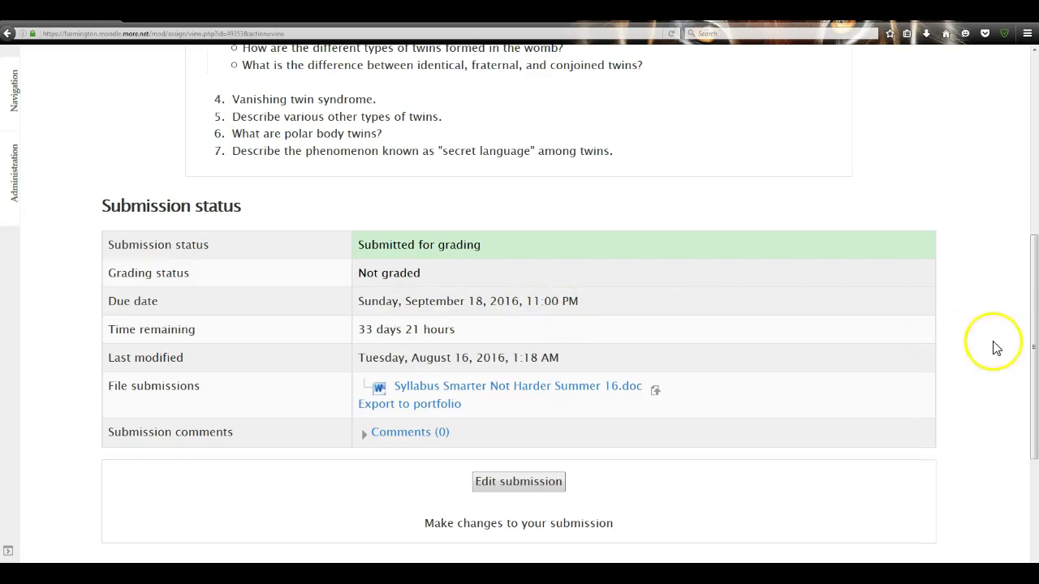
left_click_drag(1035, 341, 1034, 211)
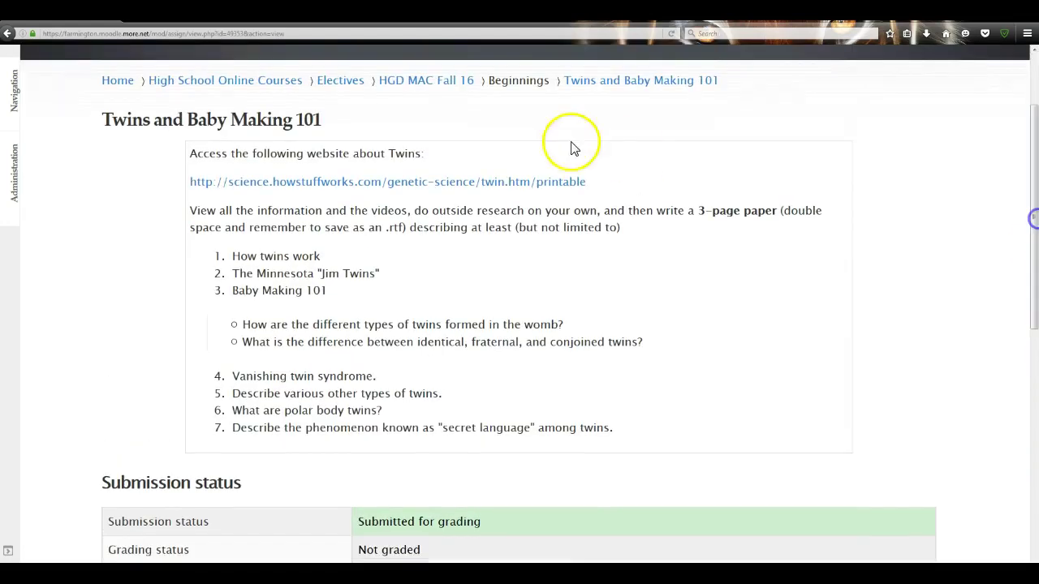
Return to the HGD MAC Fall 16 course page, open Quiz on Chapters 1 and 2, and start an attempt.
left_click(429, 84)
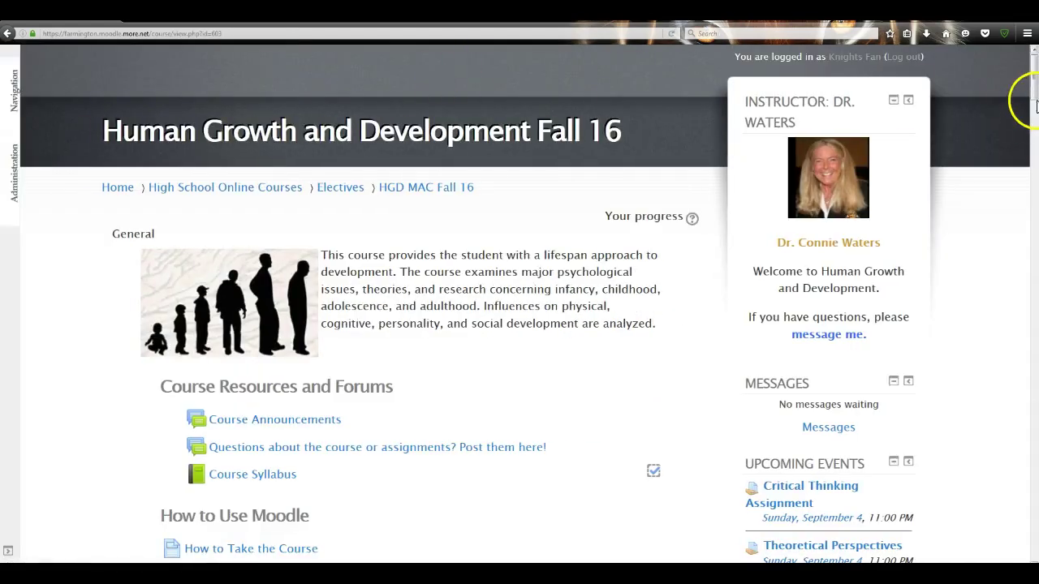
left_click_drag(1032, 70, 1034, 152)
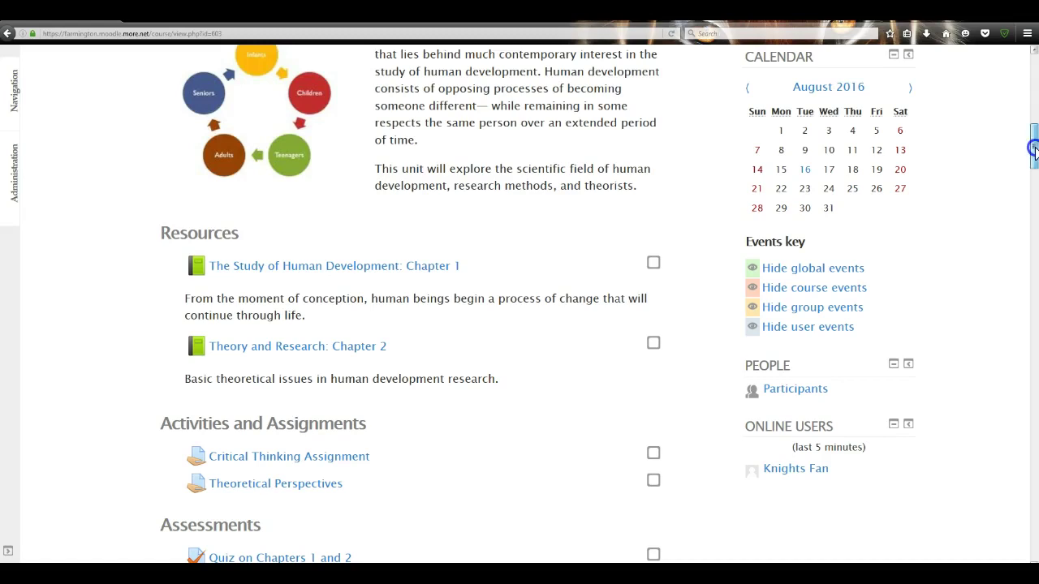
scroll(1035, 155, "down", 2)
left_click_drag(1035, 154, 1034, 170)
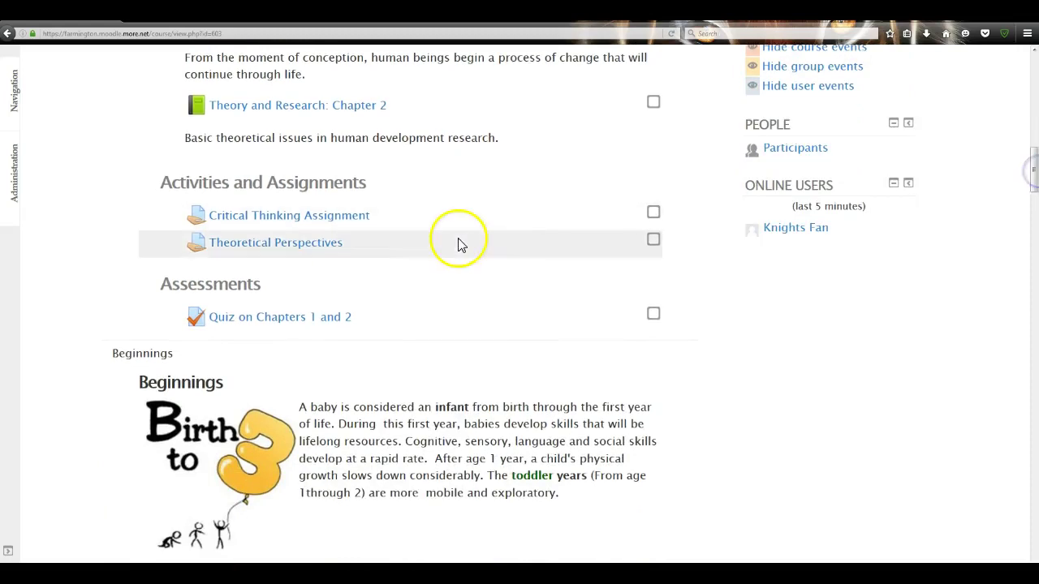
left_click(272, 320)
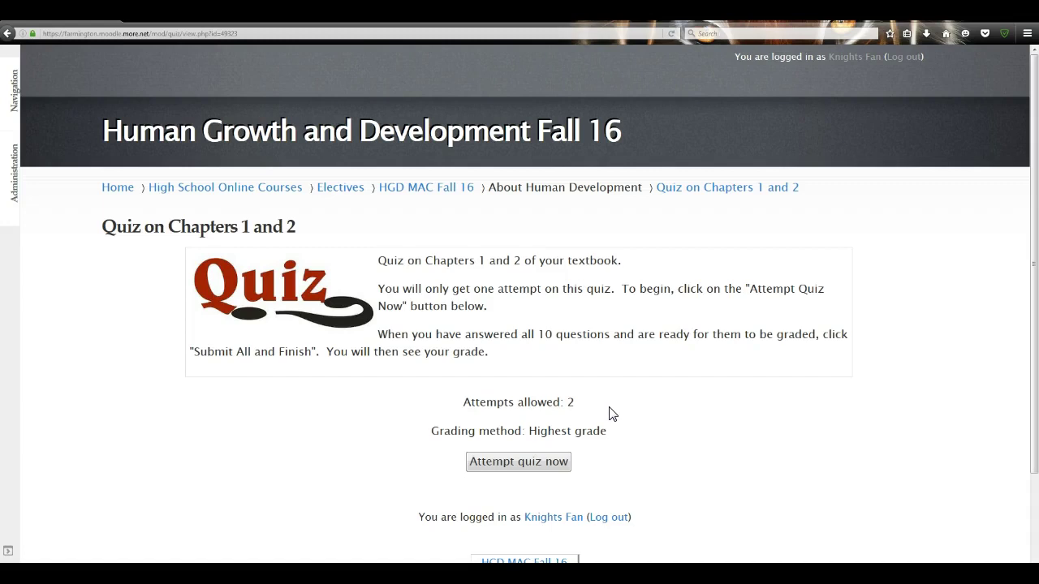
left_click(516, 465)
left_click(494, 395)
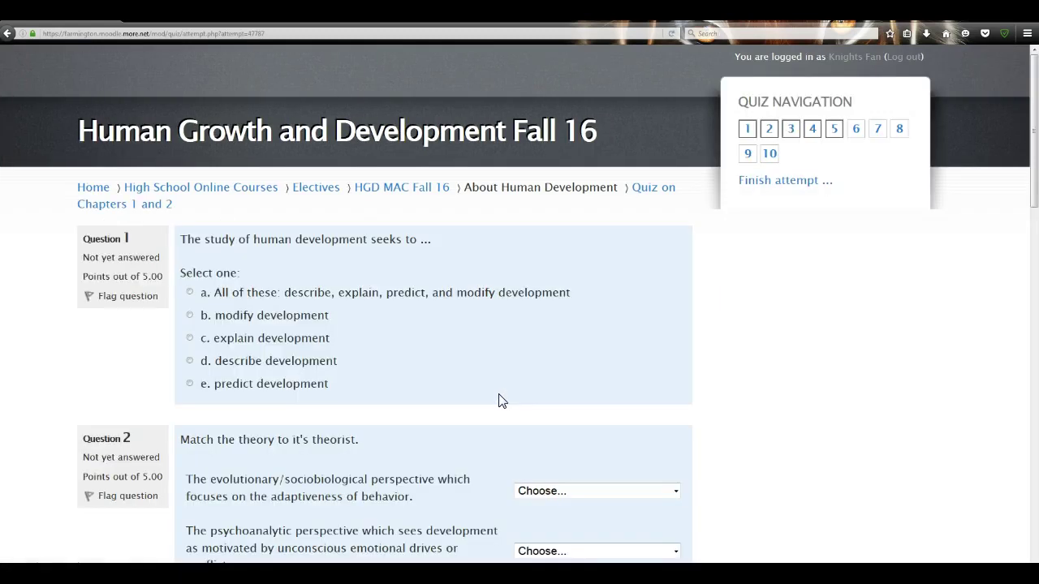
Answer question 1 with modify development, and match question 2's first three theories to E.O. Wilson, Freud and Erikson, and Bronfenbrenner and Vygotsky.
left_click_drag(1033, 159, 1033, 193)
left_click(191, 190)
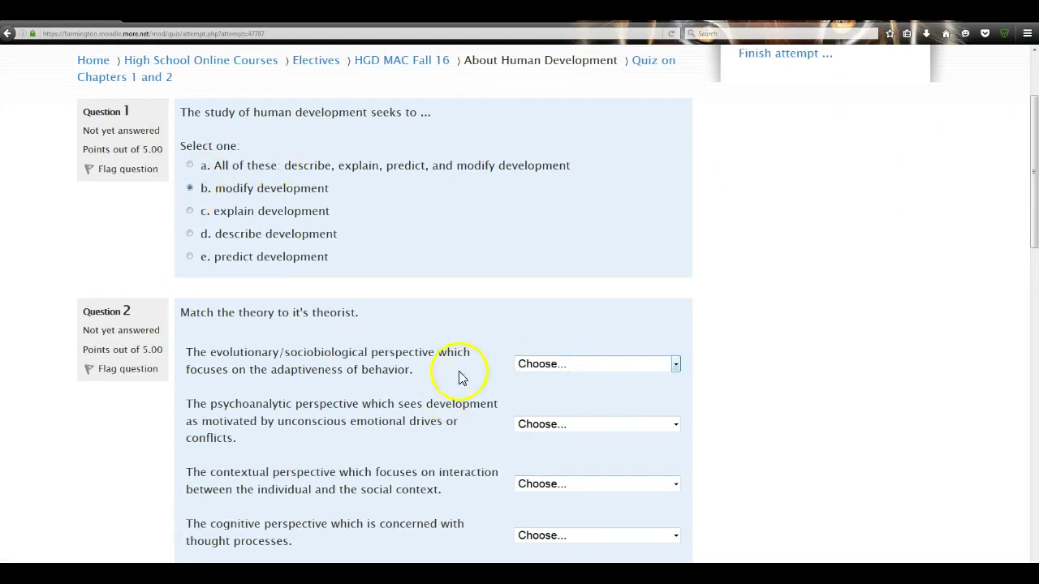
left_click(674, 364)
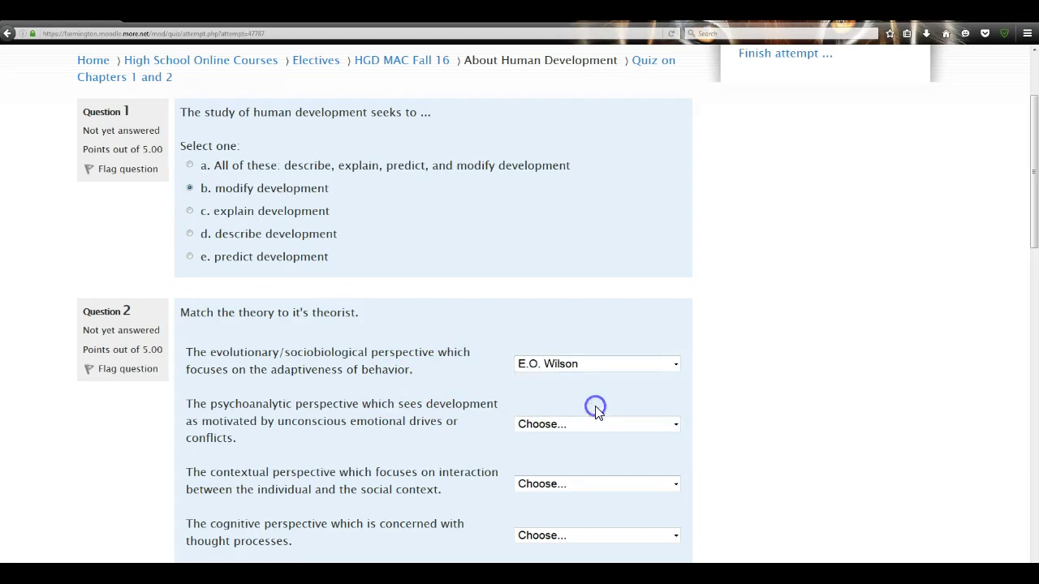
left_click(675, 423)
left_click(607, 494)
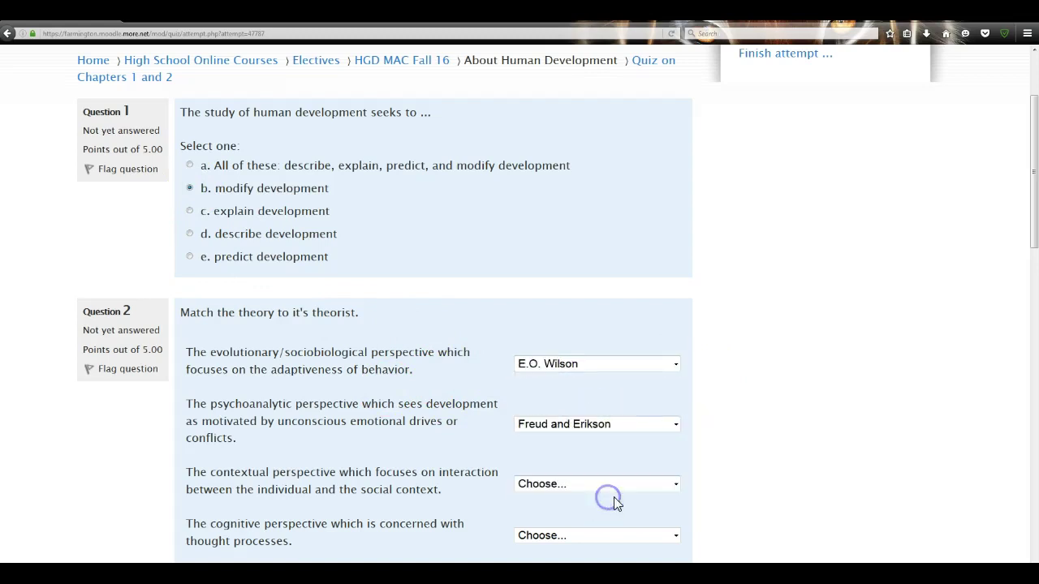
left_click(674, 484)
left_click(623, 516)
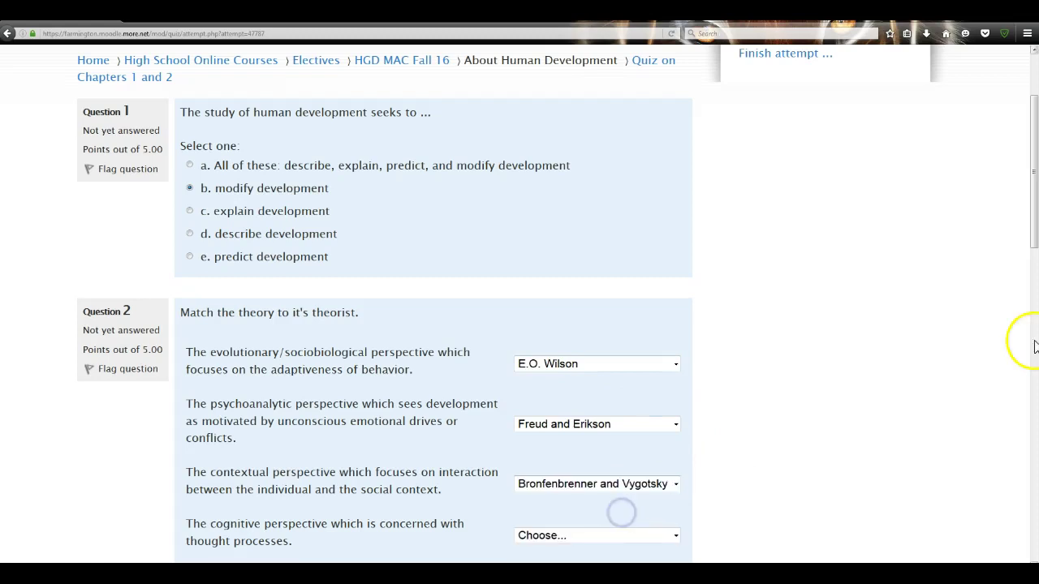
Advance through both quiz pages without answering the remaining questions, and review each question's status in the attempt summary.
left_click_drag(1032, 224, 1034, 519)
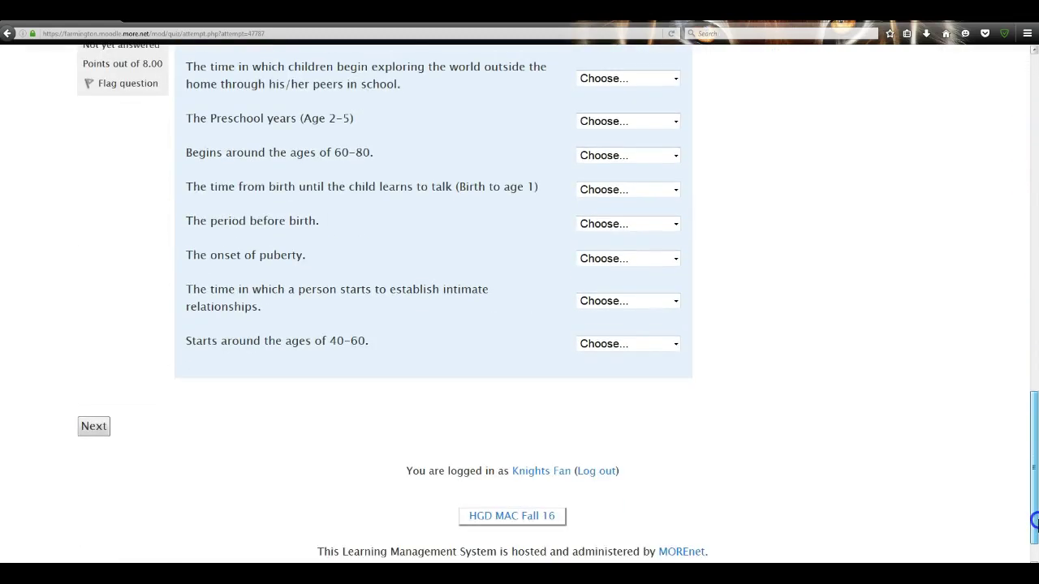
left_click(99, 434)
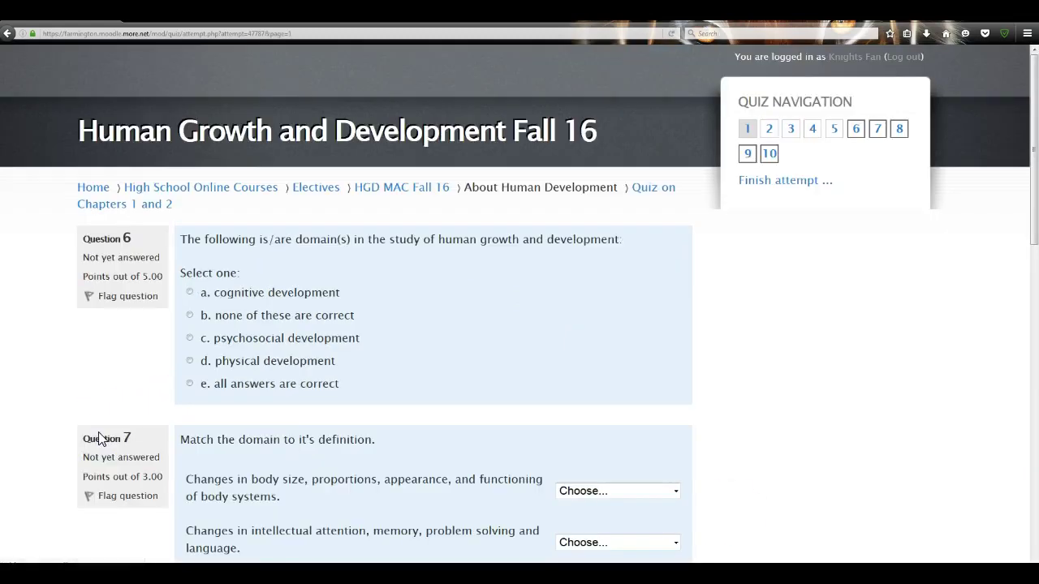
left_click_drag(1033, 150, 1033, 469)
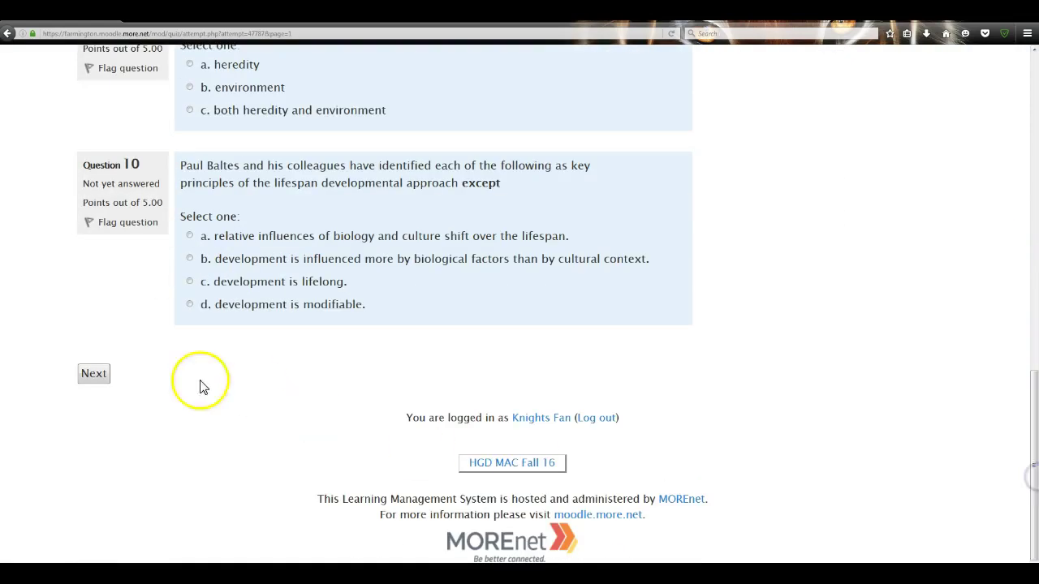
left_click(83, 375)
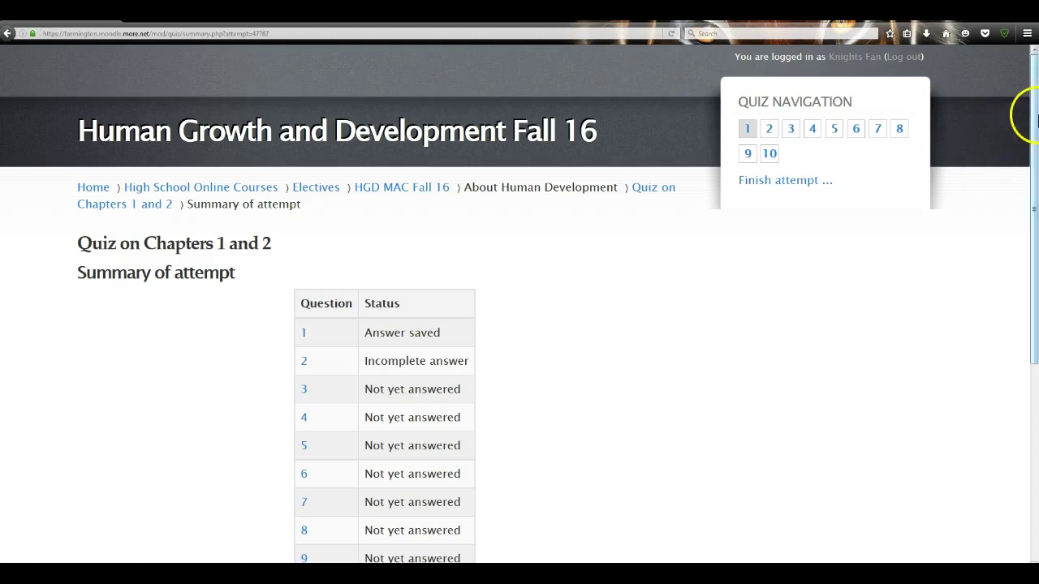
left_click_drag(1036, 119, 1033, 203)
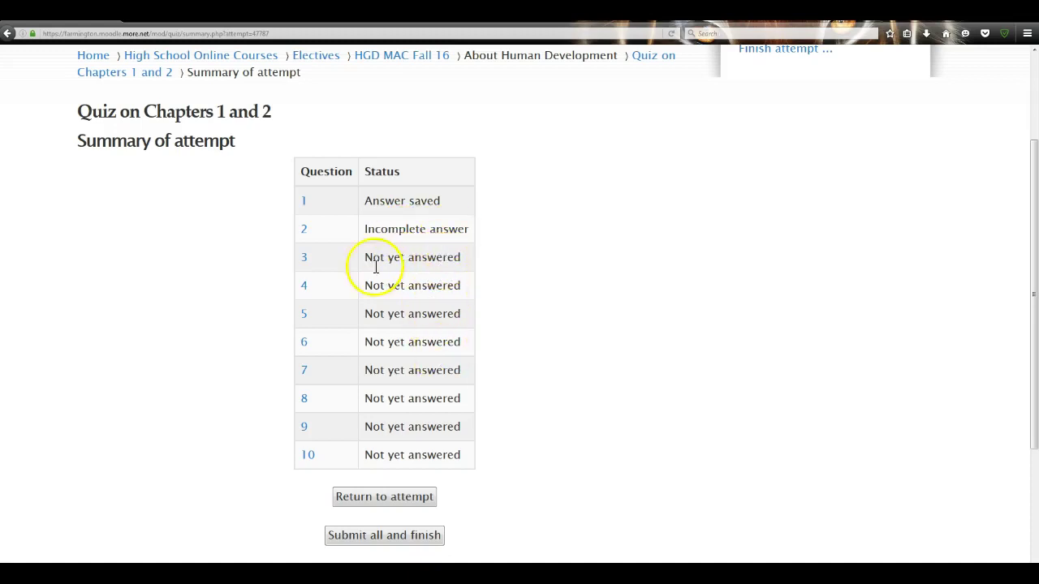
Go back to question 3 from the attempt summary, answer it False, and page forward to the summary again.
left_click(305, 261)
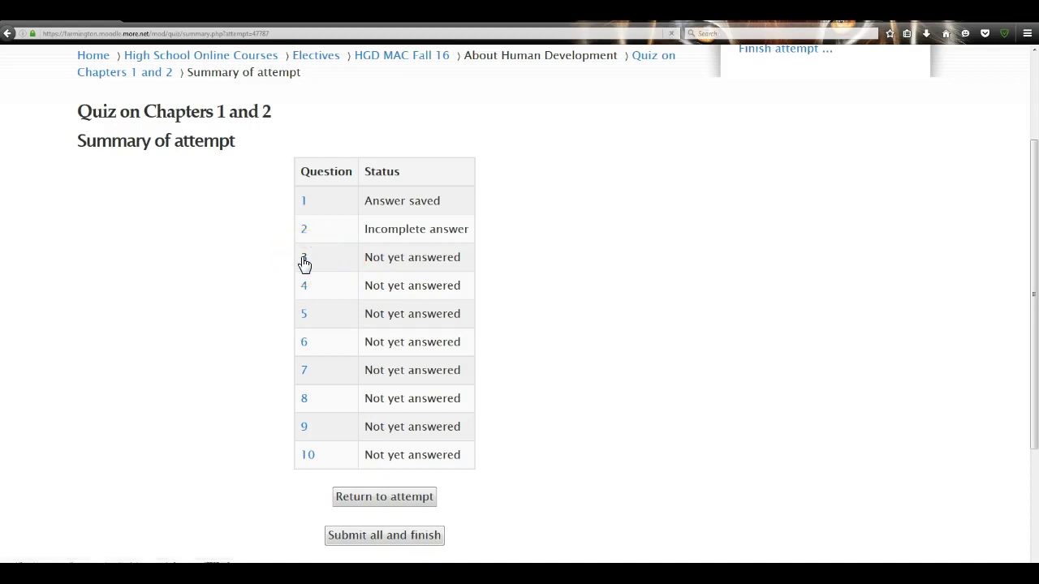
left_click(190, 135)
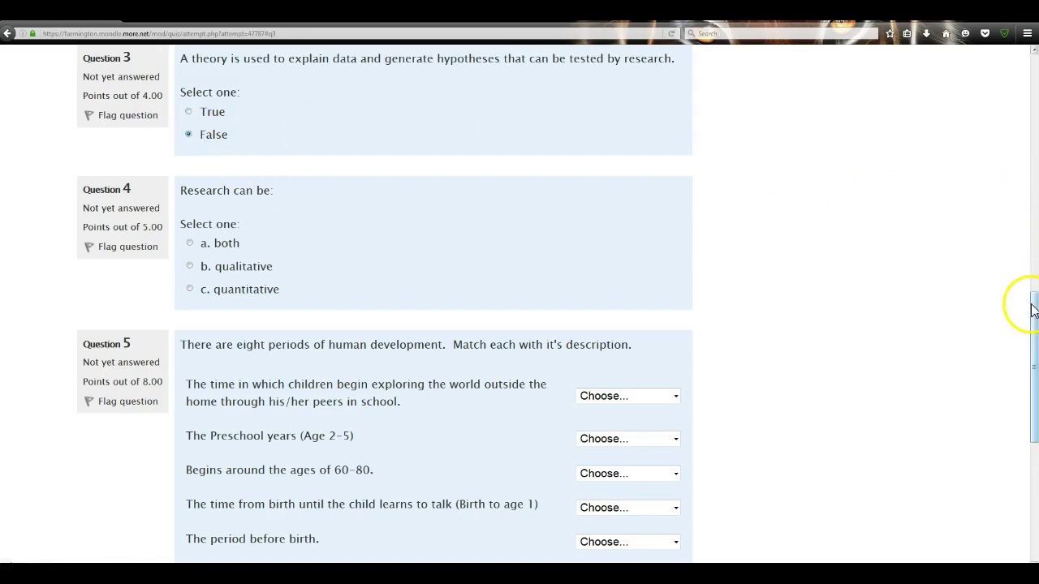
left_click_drag(1033, 295, 1033, 401)
left_click(83, 458)
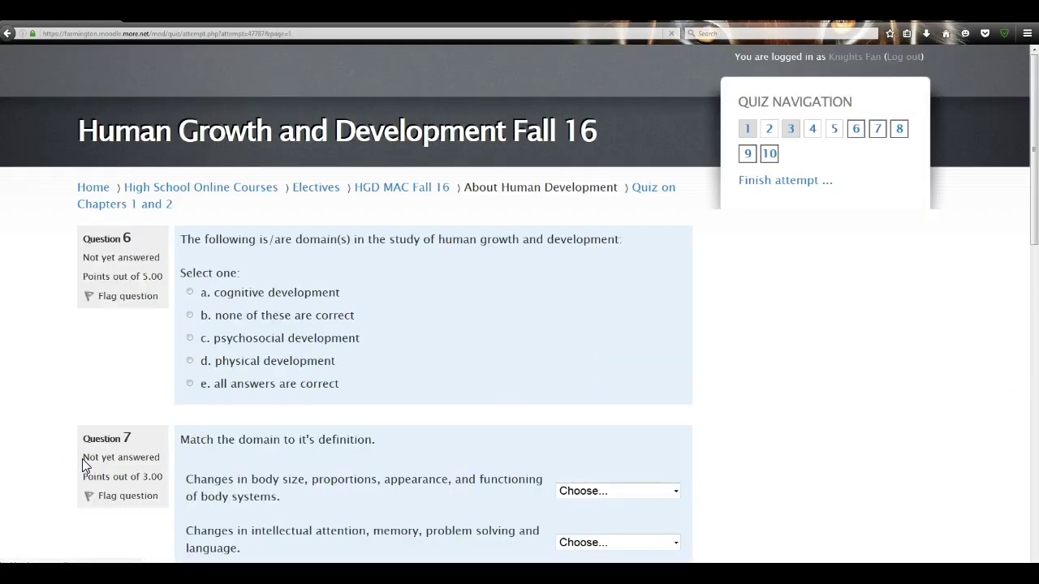
left_click_drag(1034, 158, 1032, 447)
left_click(101, 434)
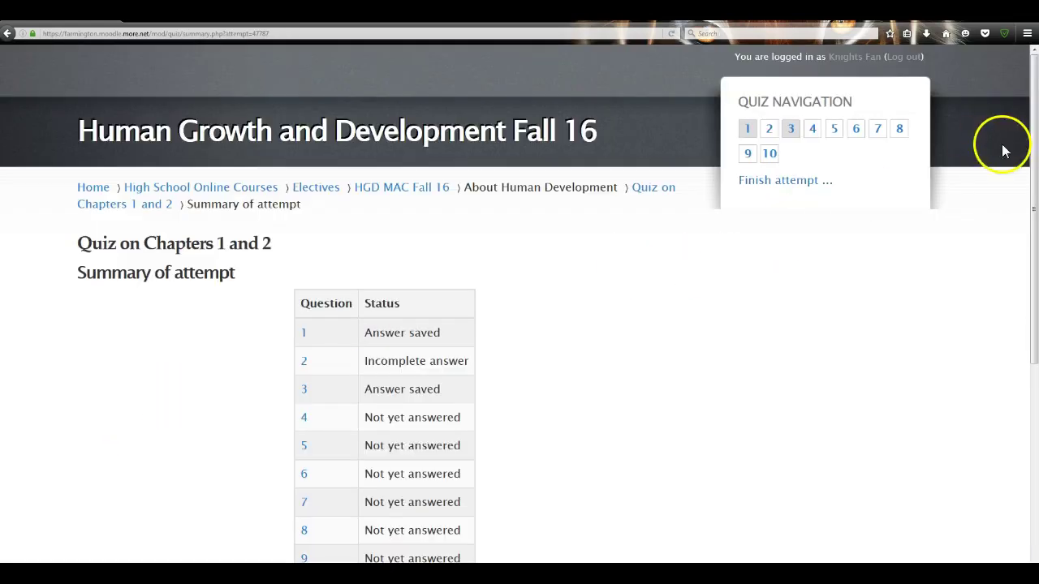
Submit the whole attempt of Quiz on Chapters 1 and 2, confirm the submission, and review the graded results.
left_click_drag(1035, 146, 1034, 252)
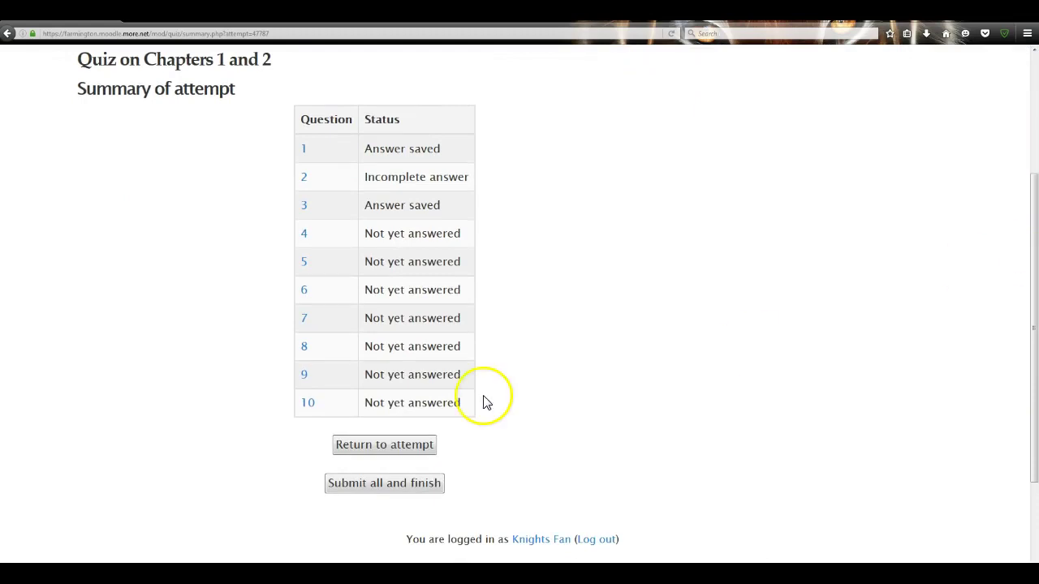
left_click(376, 485)
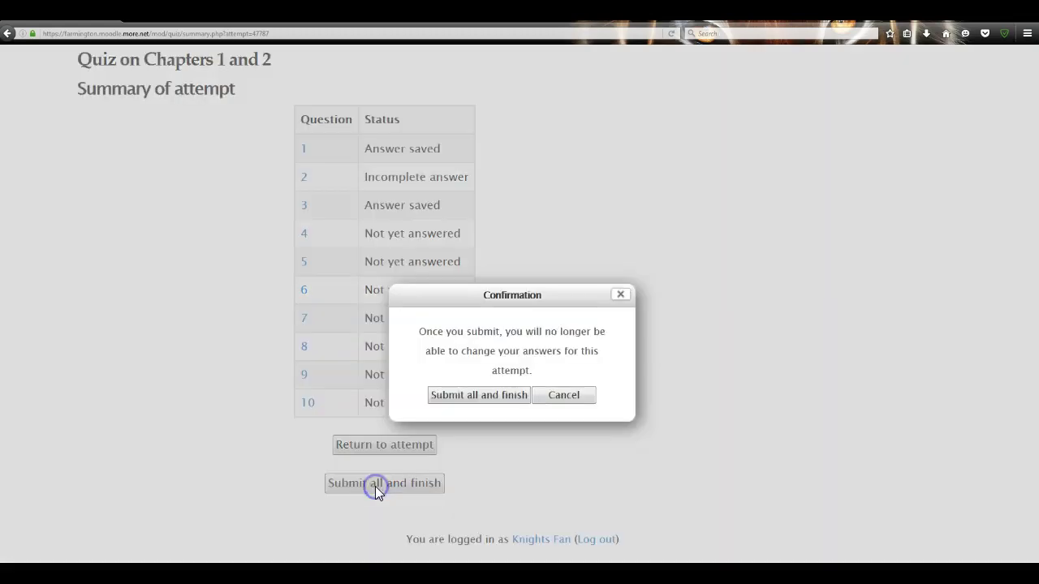
left_click(468, 396)
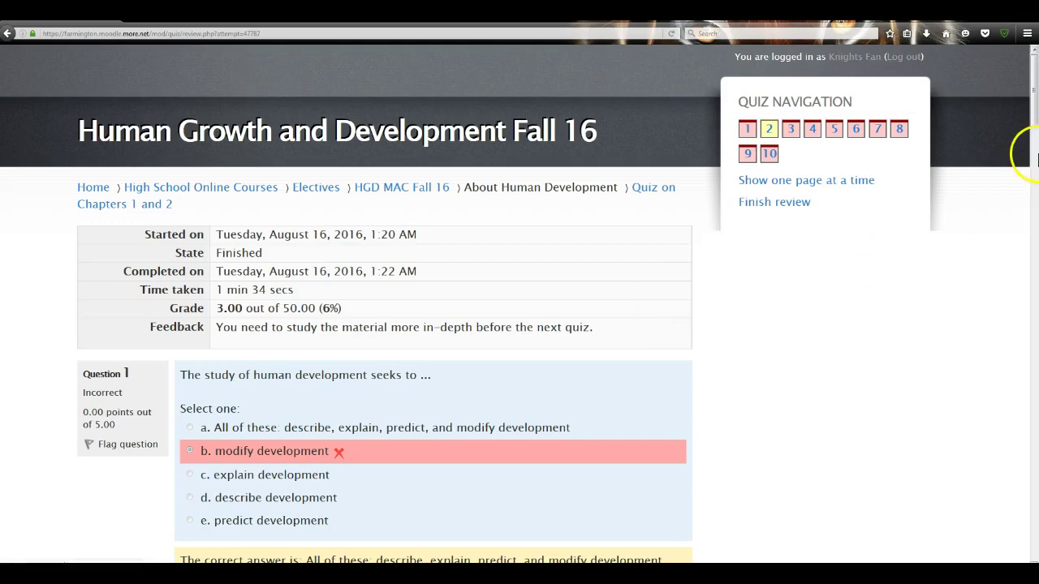
mouse_move(1029, 104)
left_mouse_down()
mouse_move(1035, 516)
mouse_move(1034, 96)
left_mouse_up()
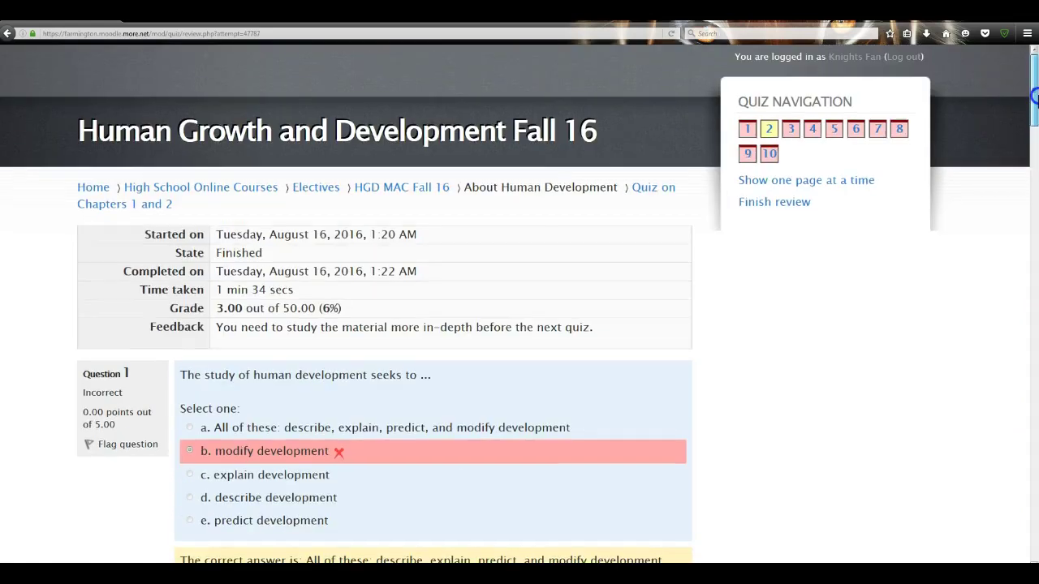
Return to the HGD MAC Fall 16 course page and look over its general resources and upcoming events.
left_click(410, 190)
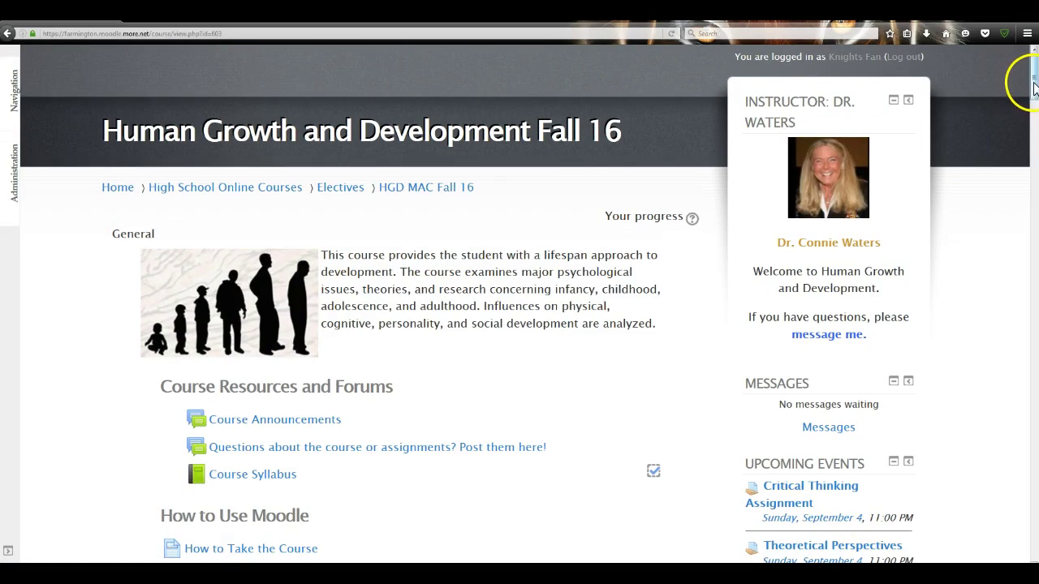
mouse_move(1034, 86)
left_mouse_down()
mouse_move(1034, 189)
mouse_move(1033, 101)
left_mouse_up()
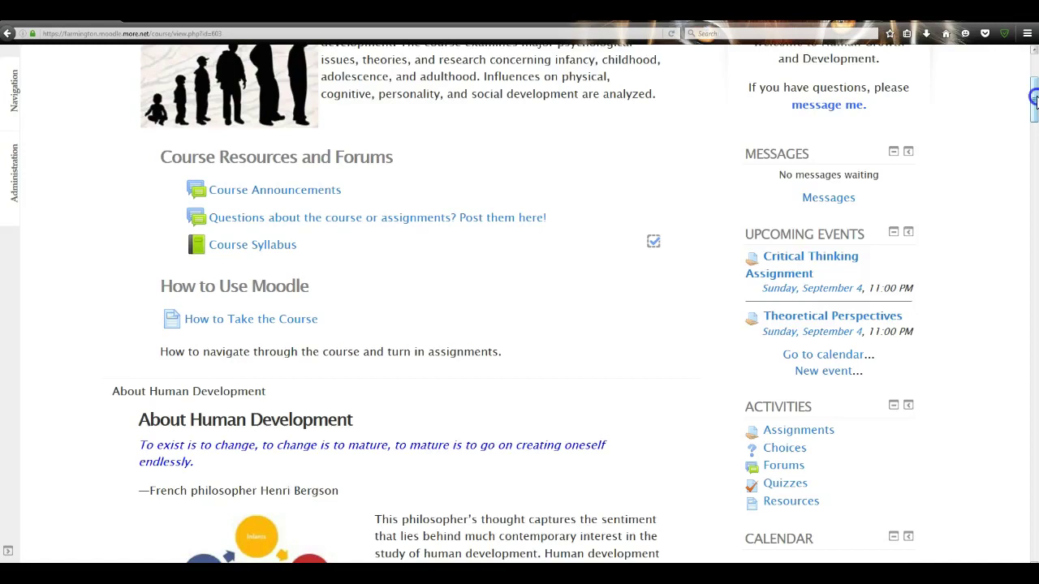
left_click_drag(1034, 99, 1035, 69)
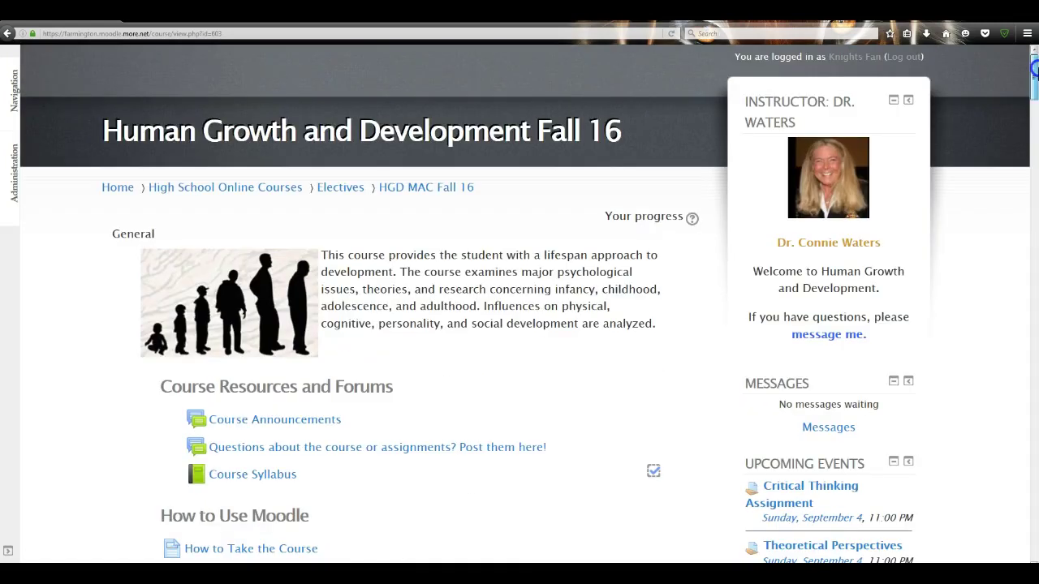